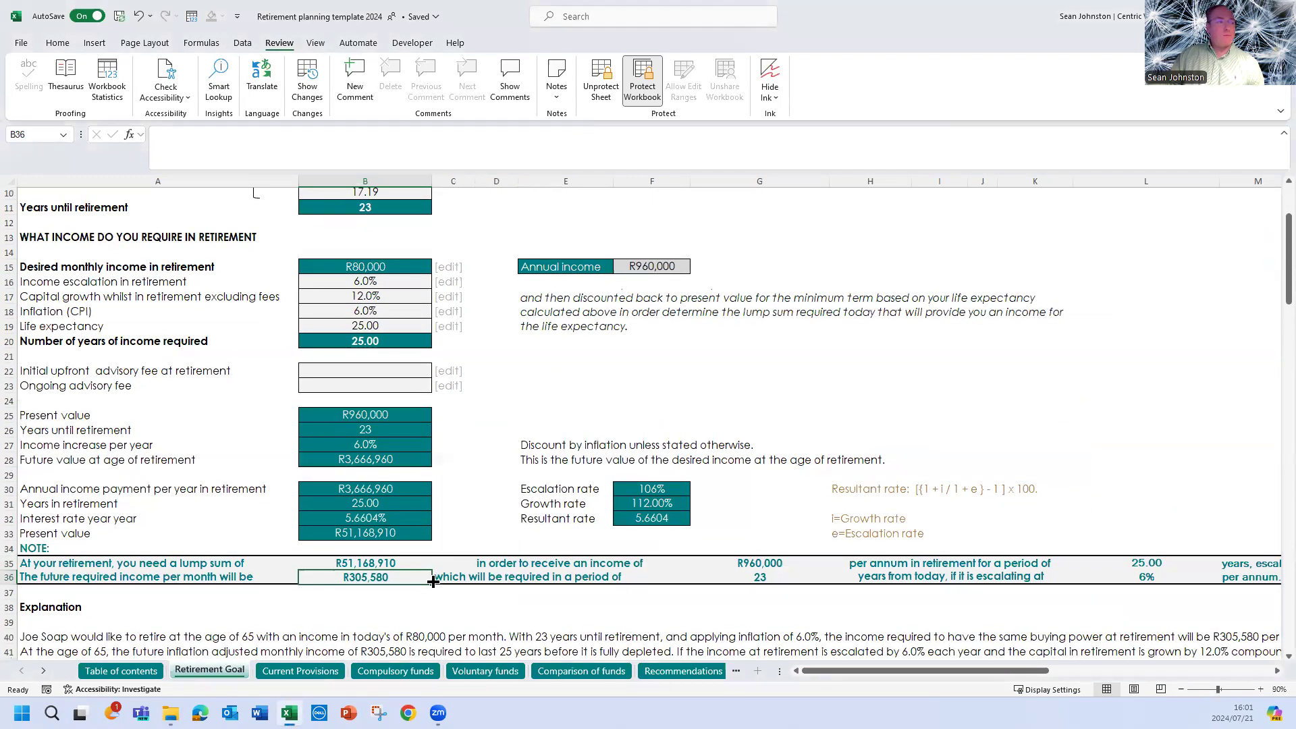
Review the lump sum on the Retirement Goal sheet and the listed investments on Current Provisions, consulting the Table of contents for the planning steps.
click(382, 563)
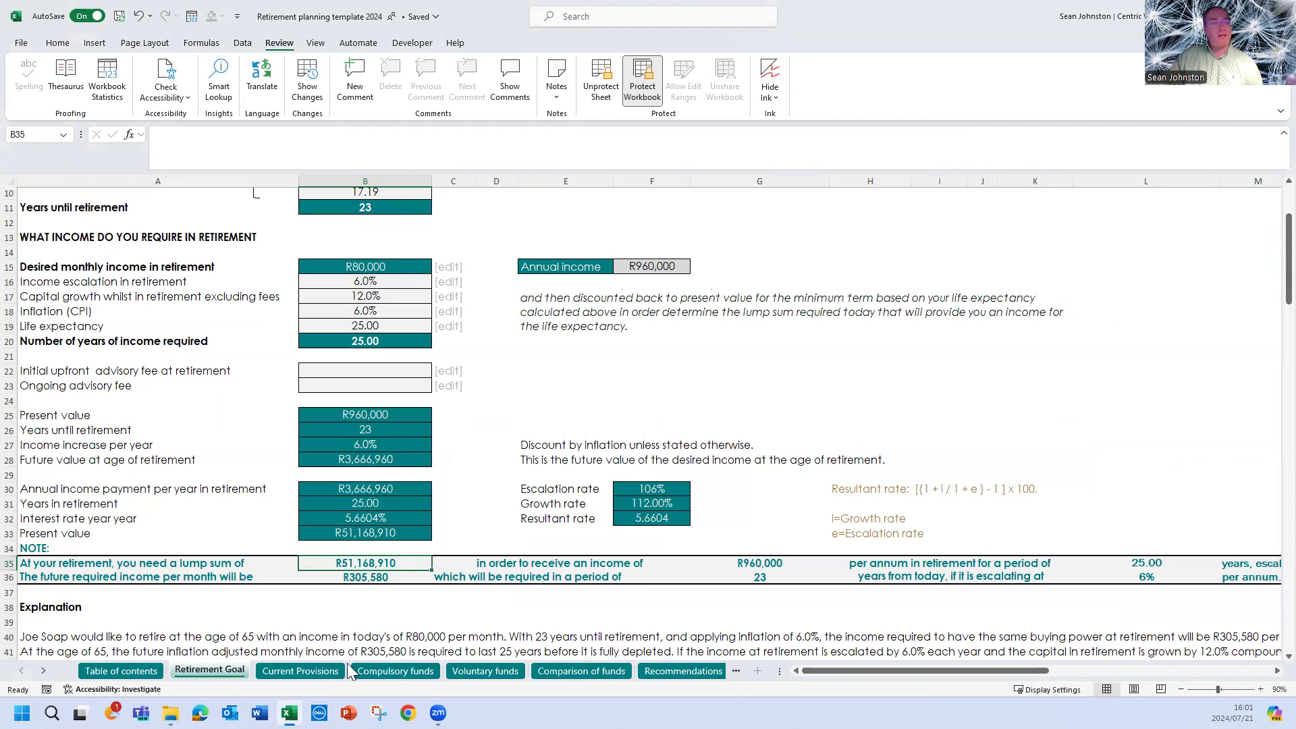
click(323, 672)
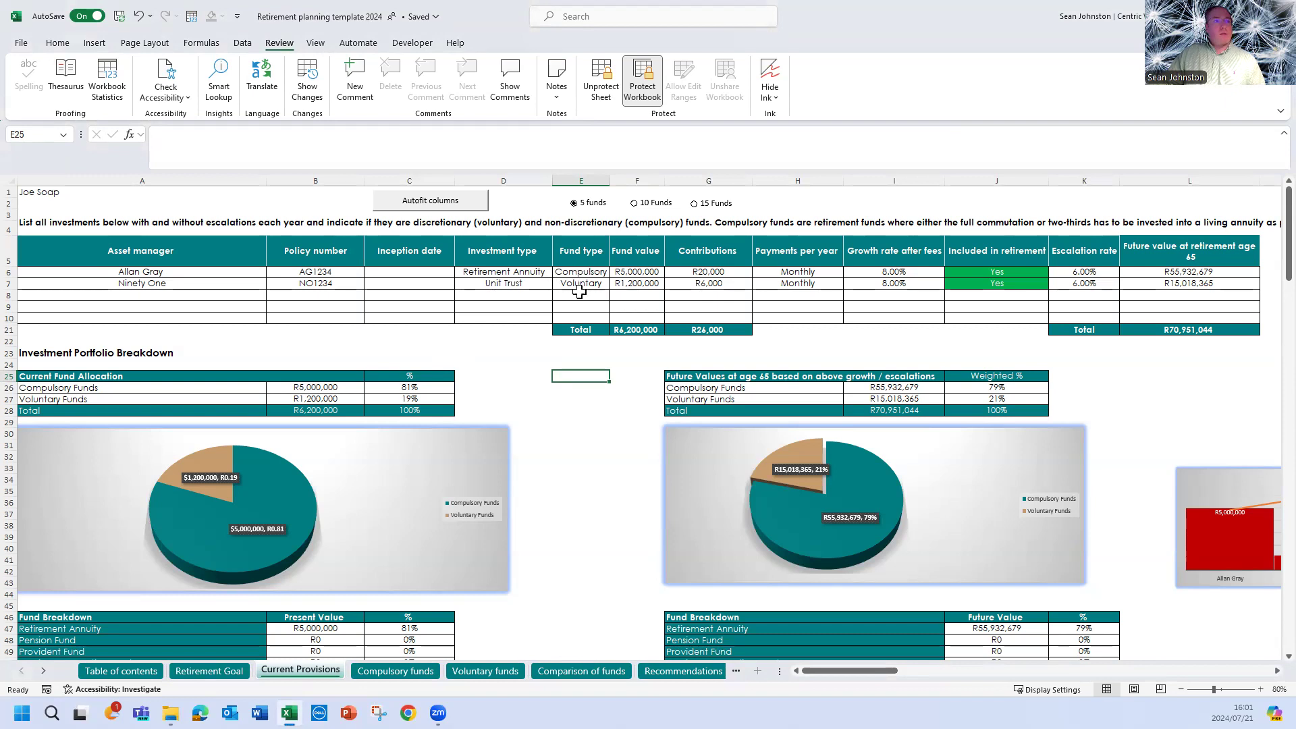
click(524, 283)
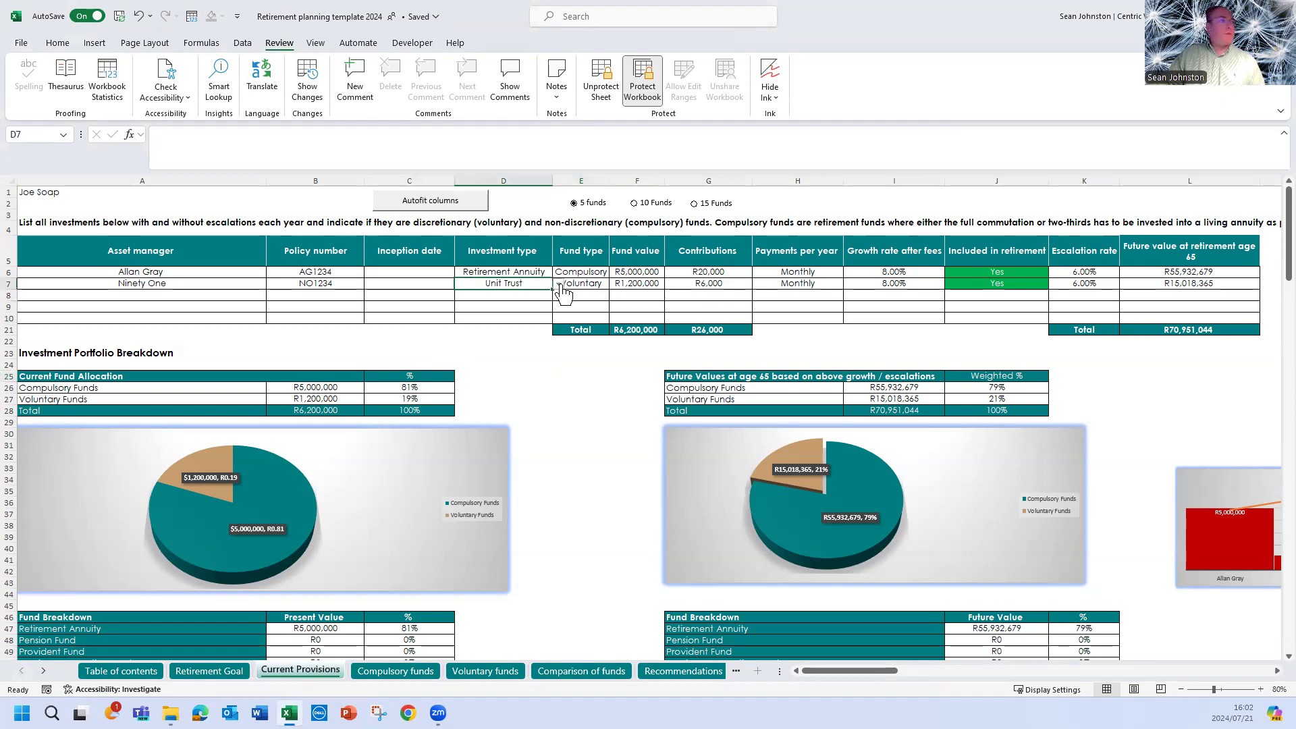
click(558, 287)
click(410, 283)
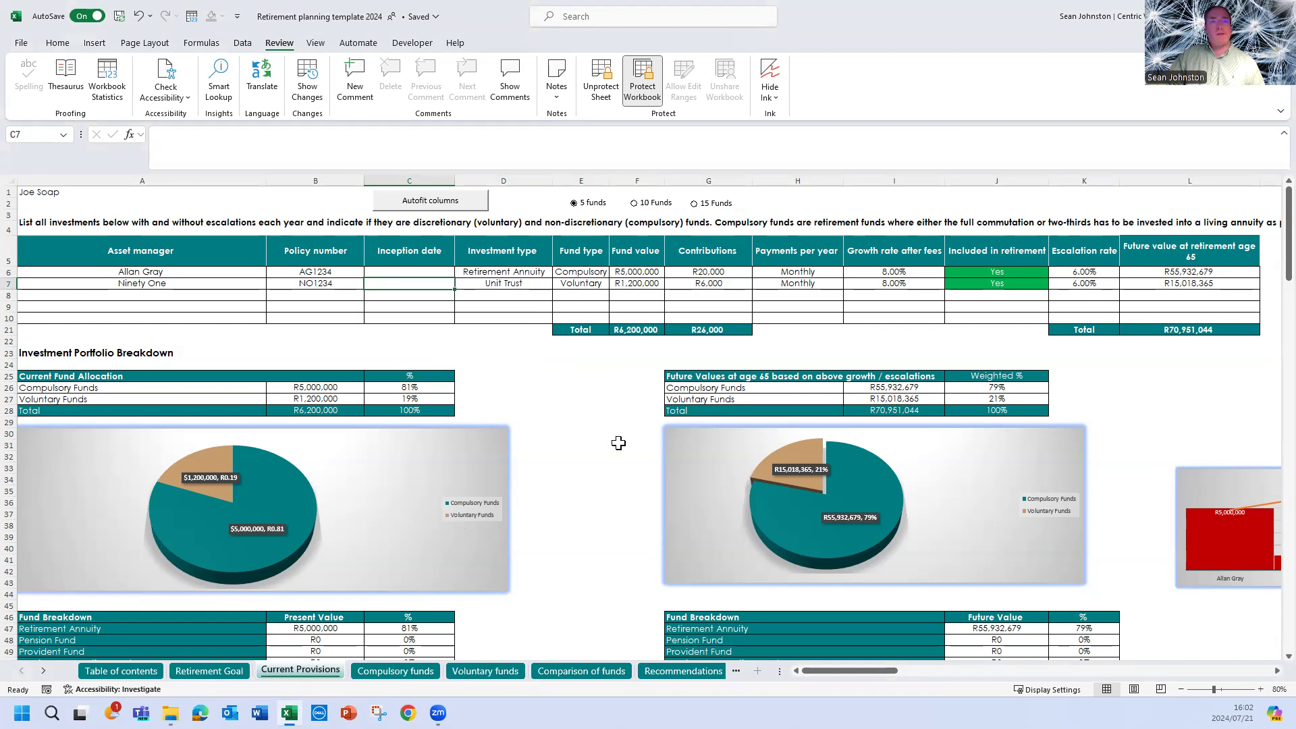
click(155, 672)
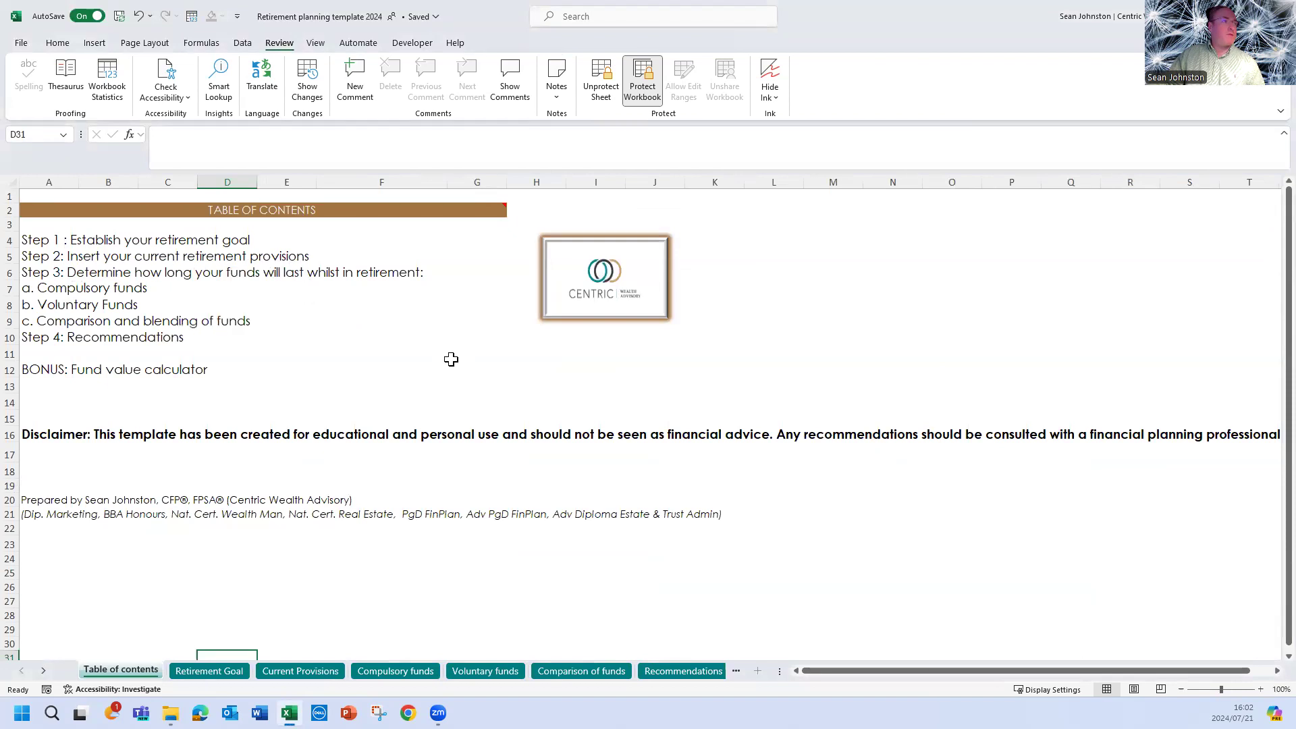
click(301, 671)
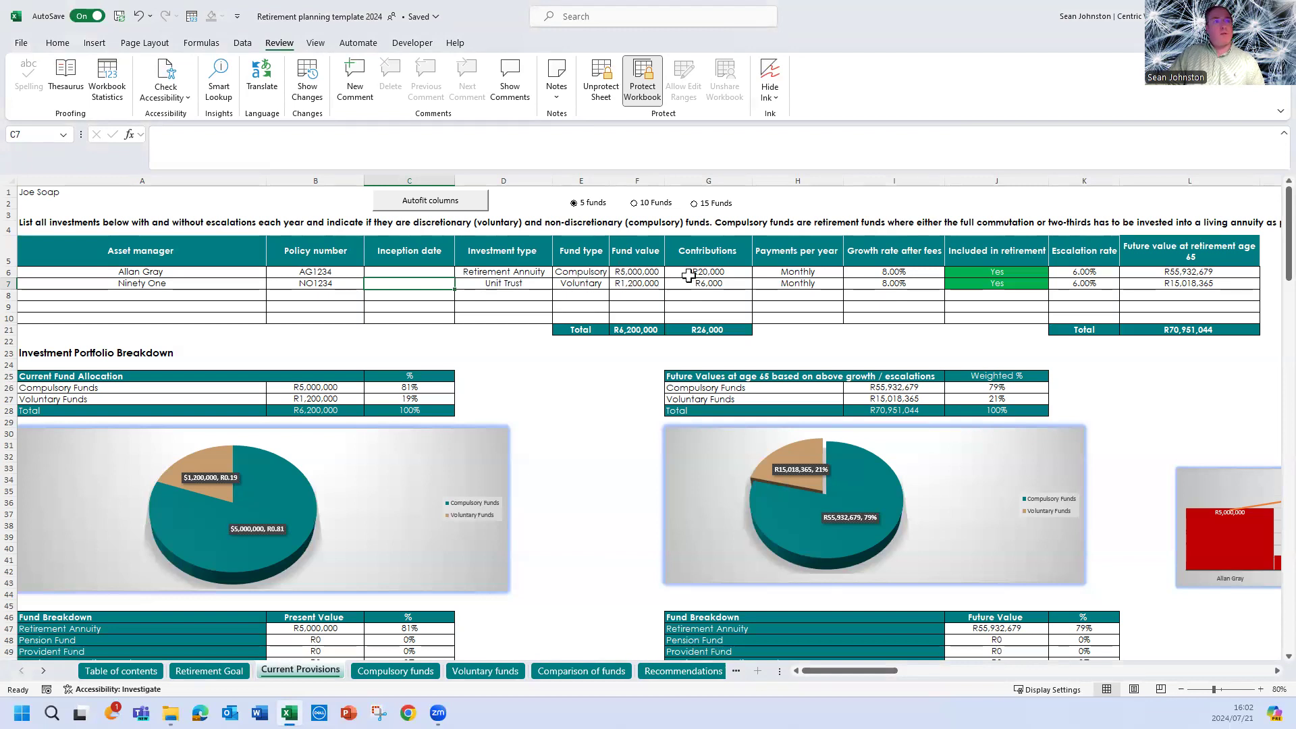
click(206, 670)
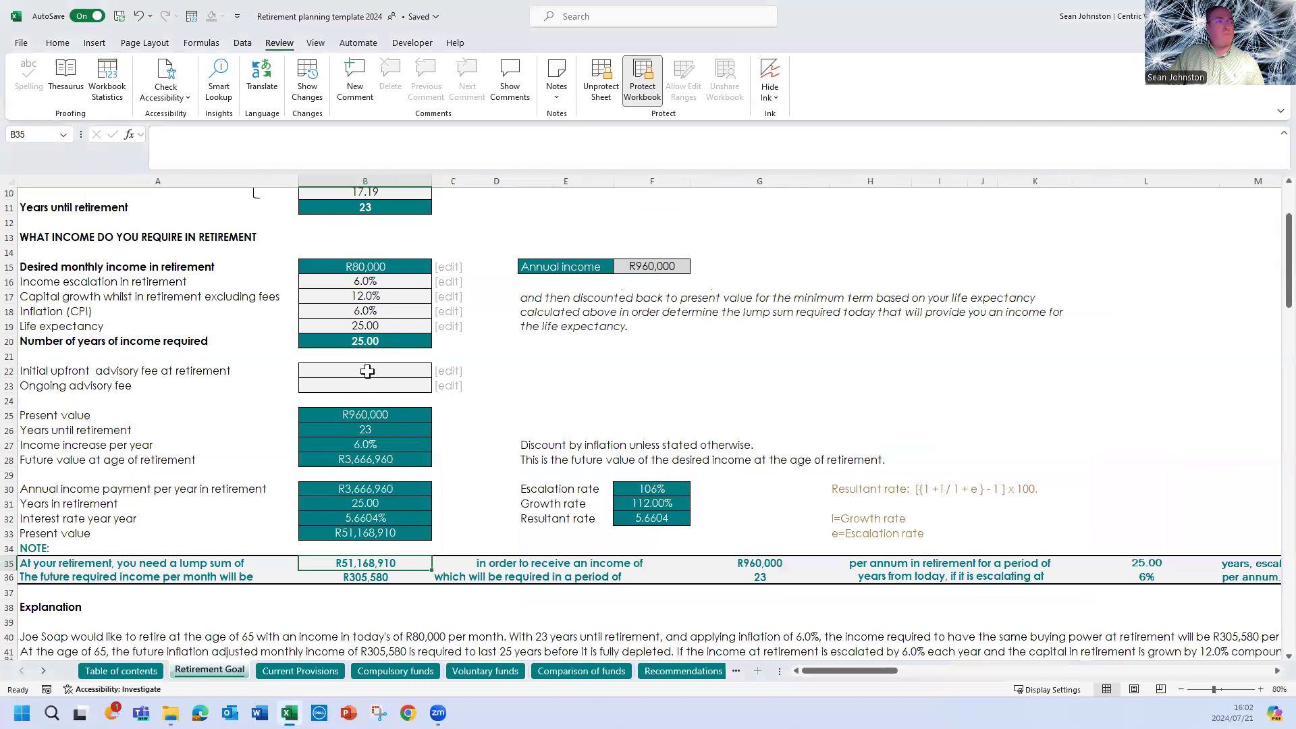
scroll(362, 270, up, 3)
click(301, 670)
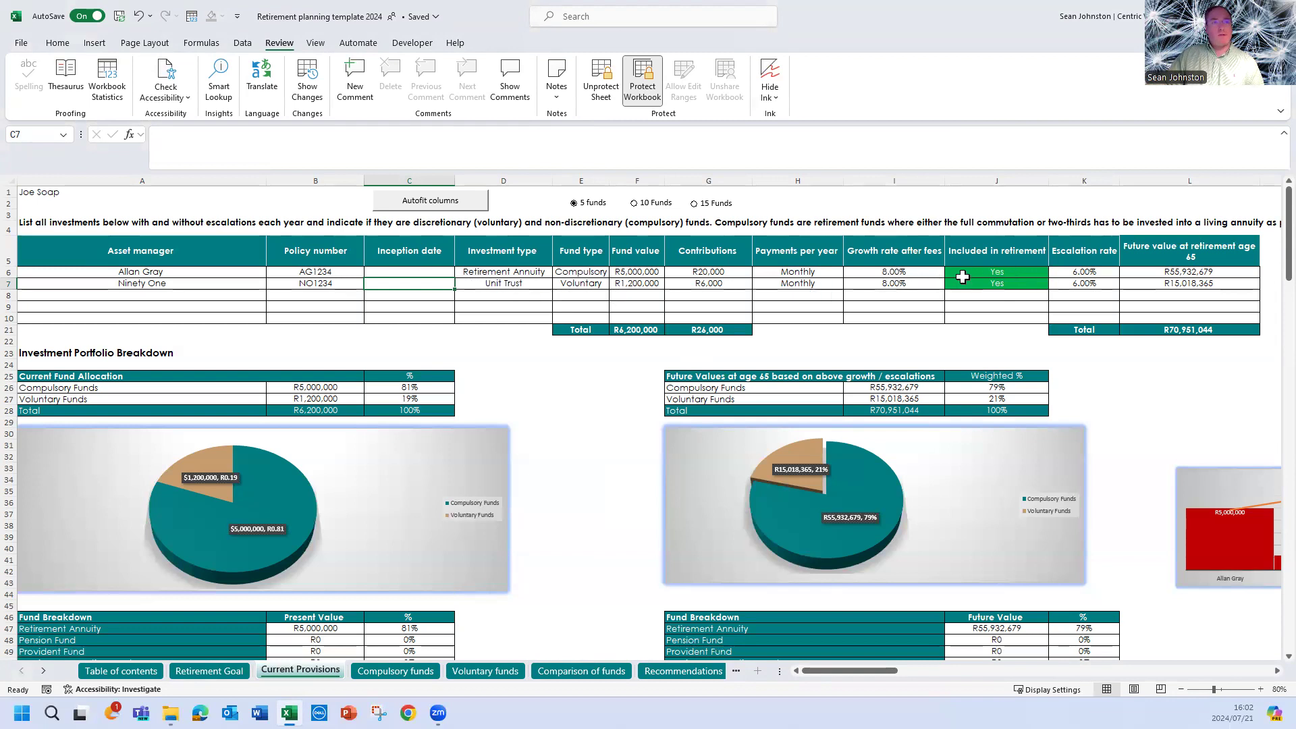
Examine the Allan Gray fund's escalation rate and future value on Current Provisions and compare the future total with the Retirement Goal lump sum.
click(1081, 272)
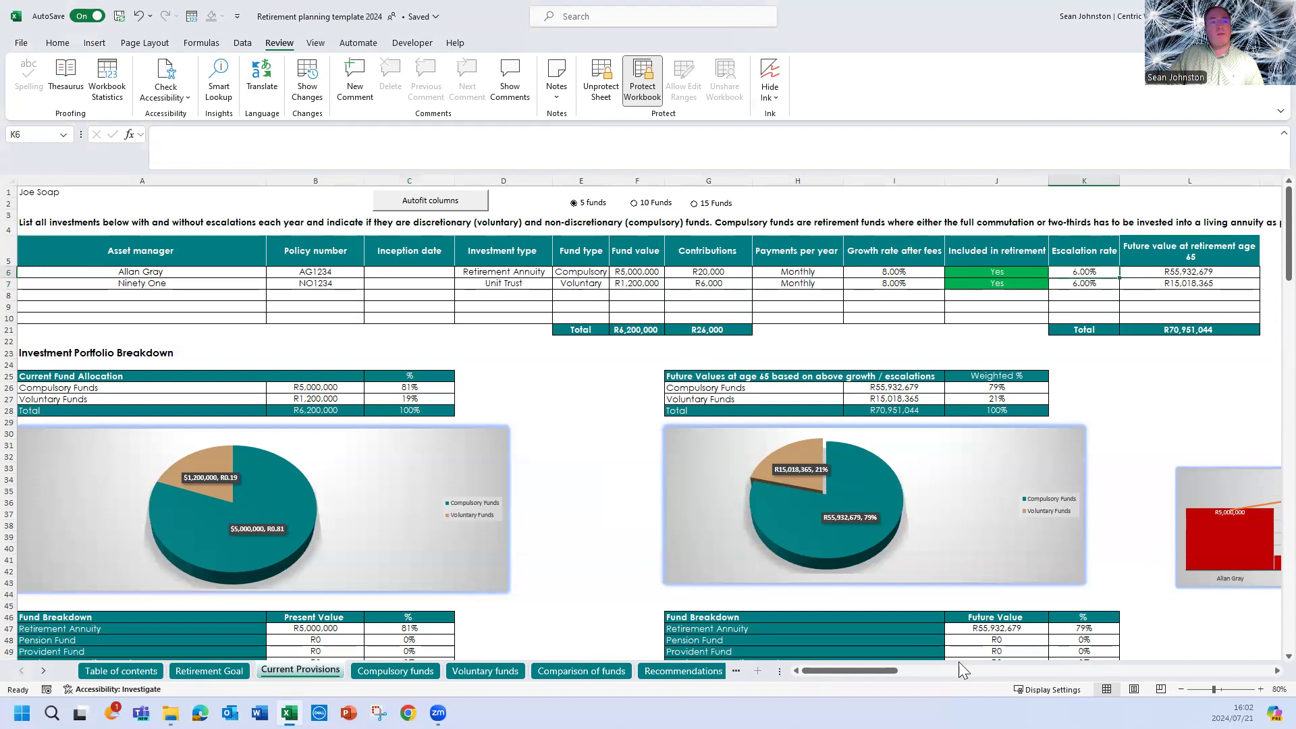
scroll(897, 668, right, 3)
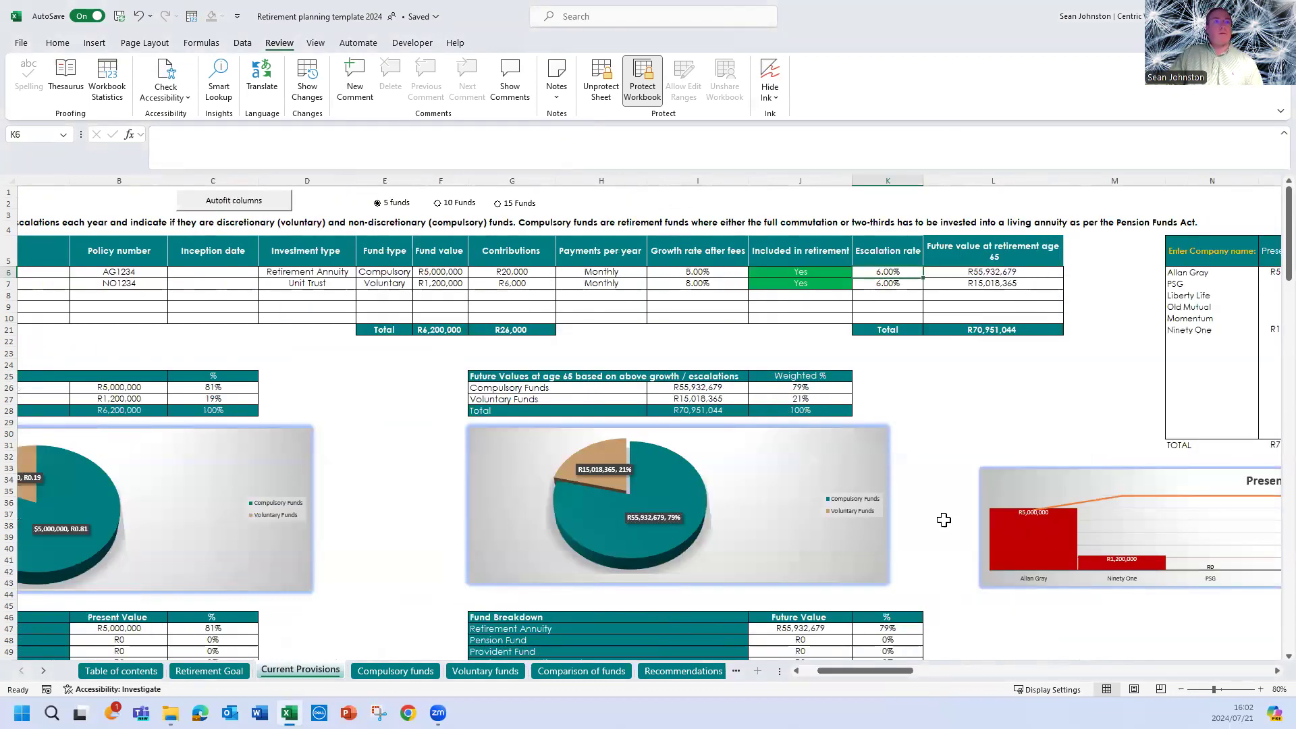
click(959, 273)
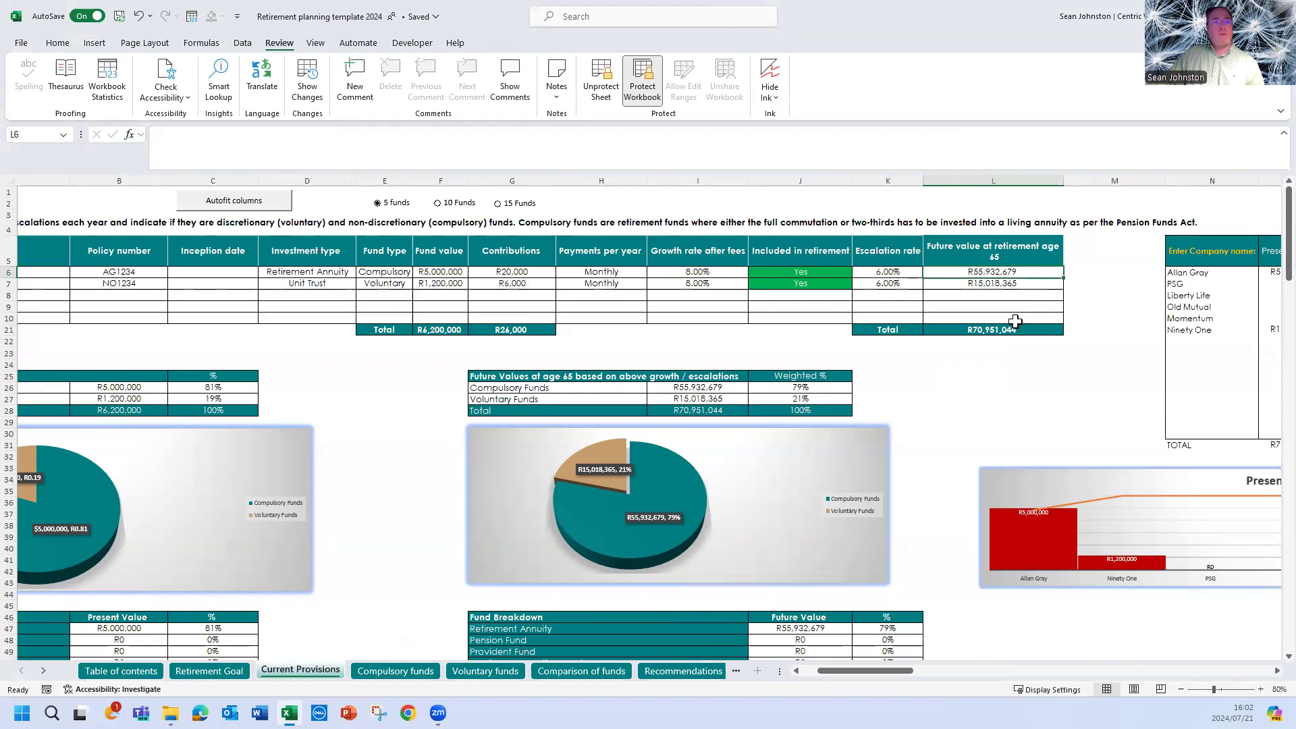
click(190, 671)
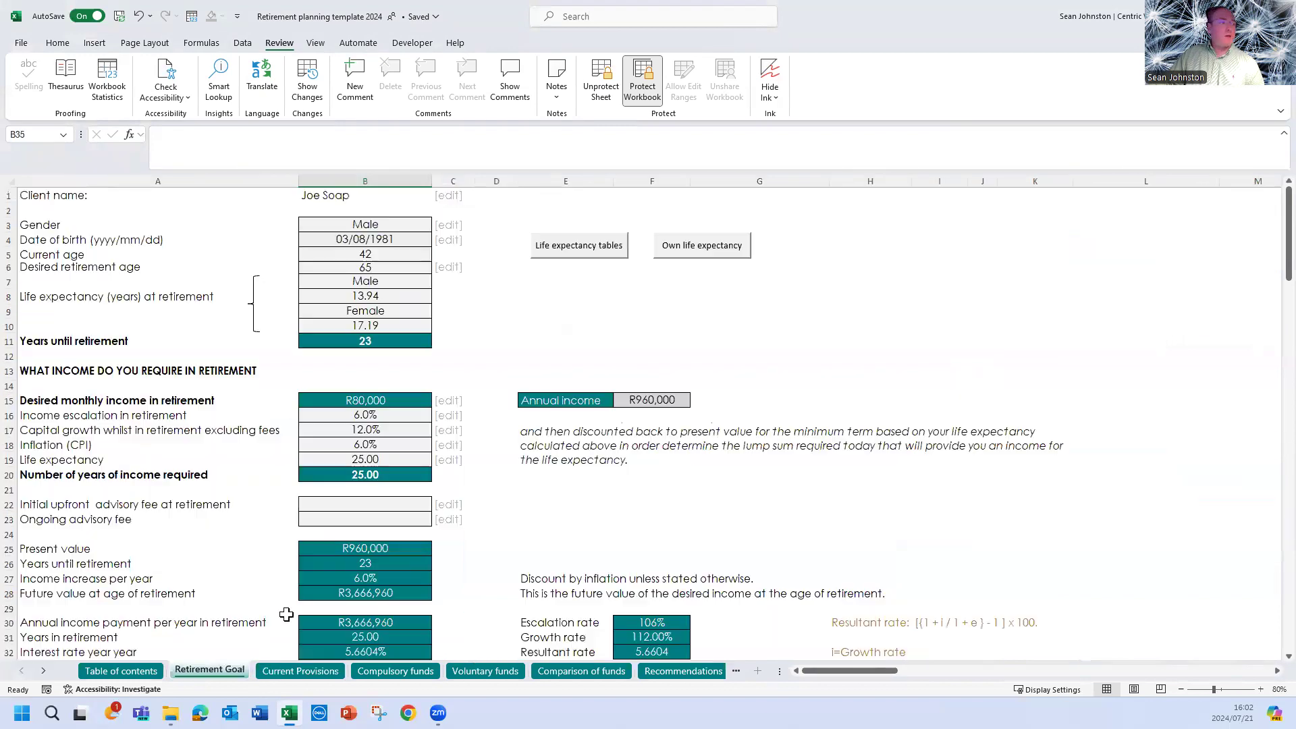
scroll(373, 583, down, 5)
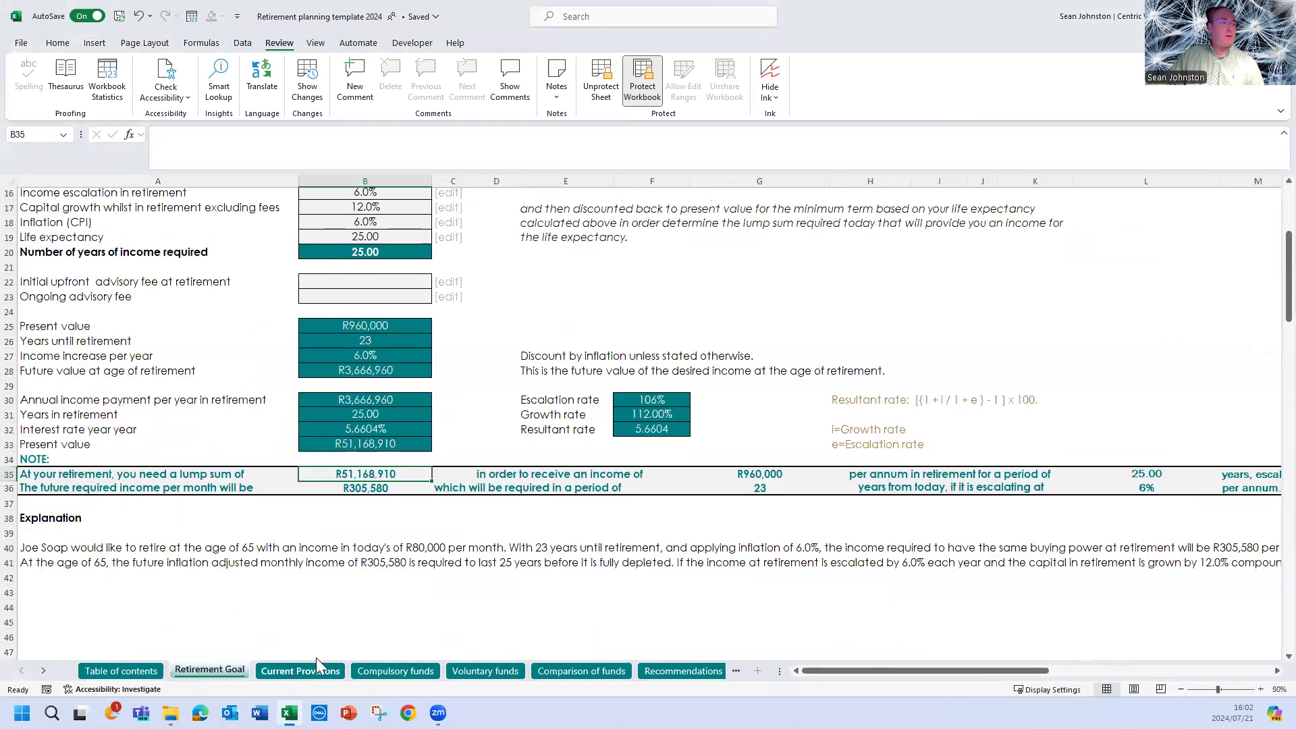
click(300, 670)
scroll(940, 423, down, 1)
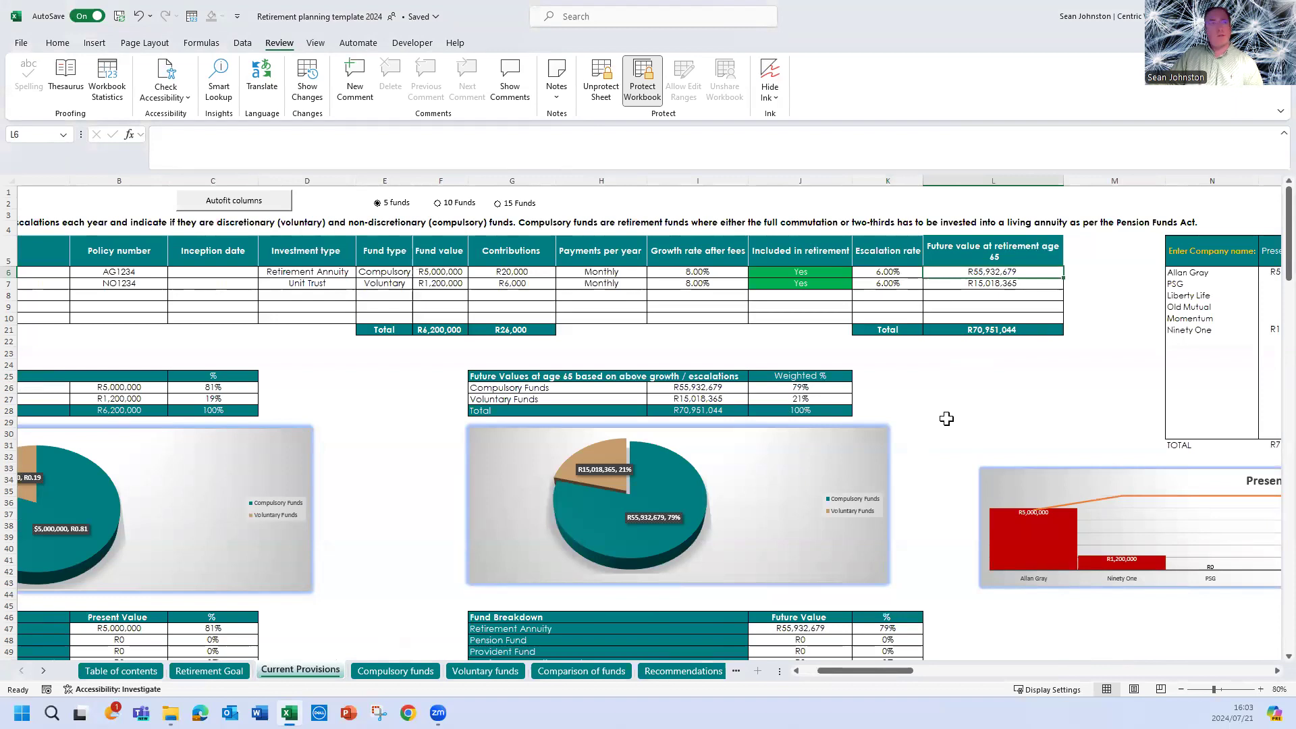
drag(904, 670, 754, 675)
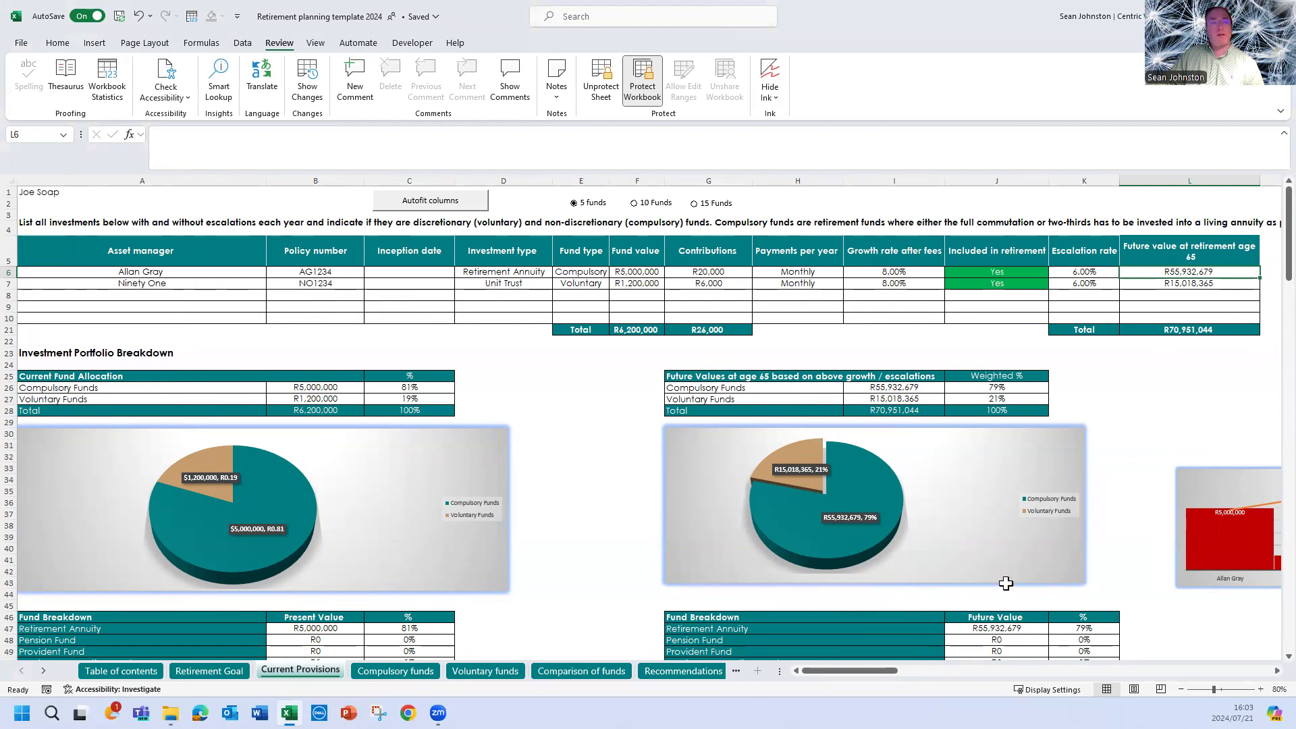
Add a company named Test directly below Ninety One in the company name list on Current Provisions.
drag(880, 669, 979, 669)
drag(557, 271, 557, 283)
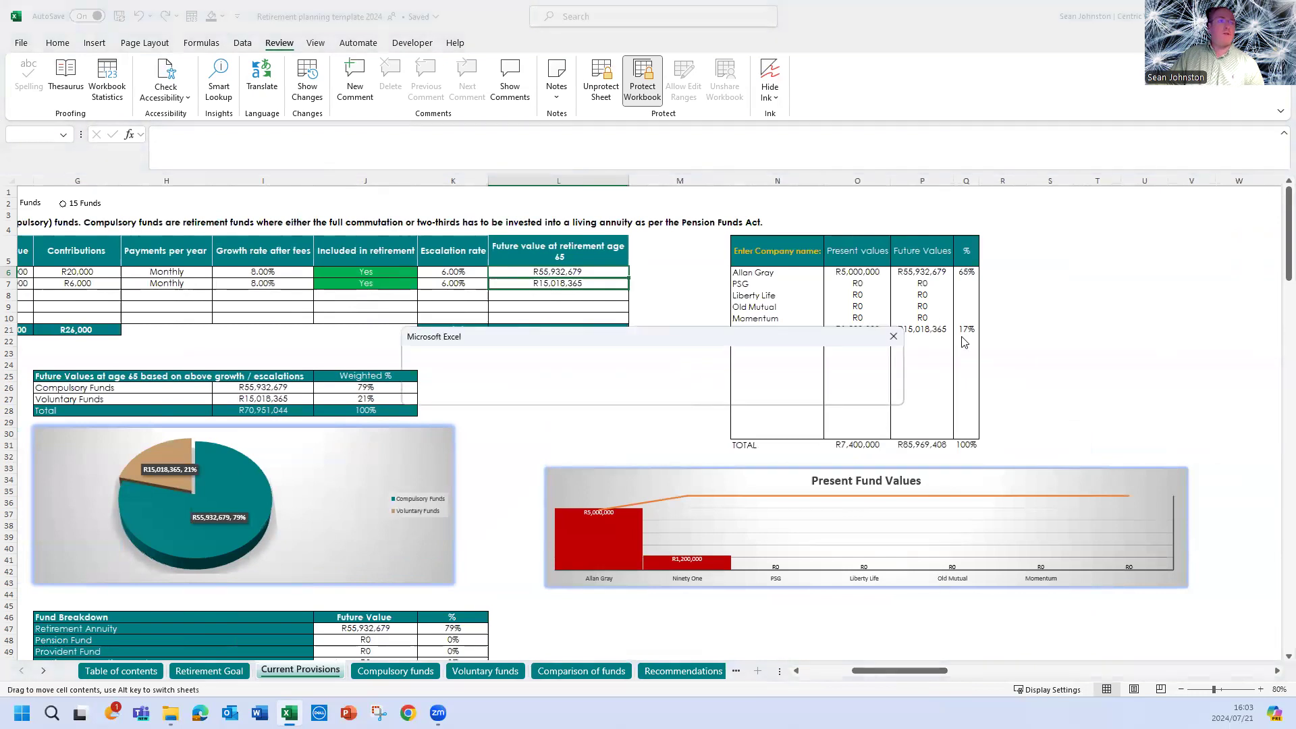
click(893, 336)
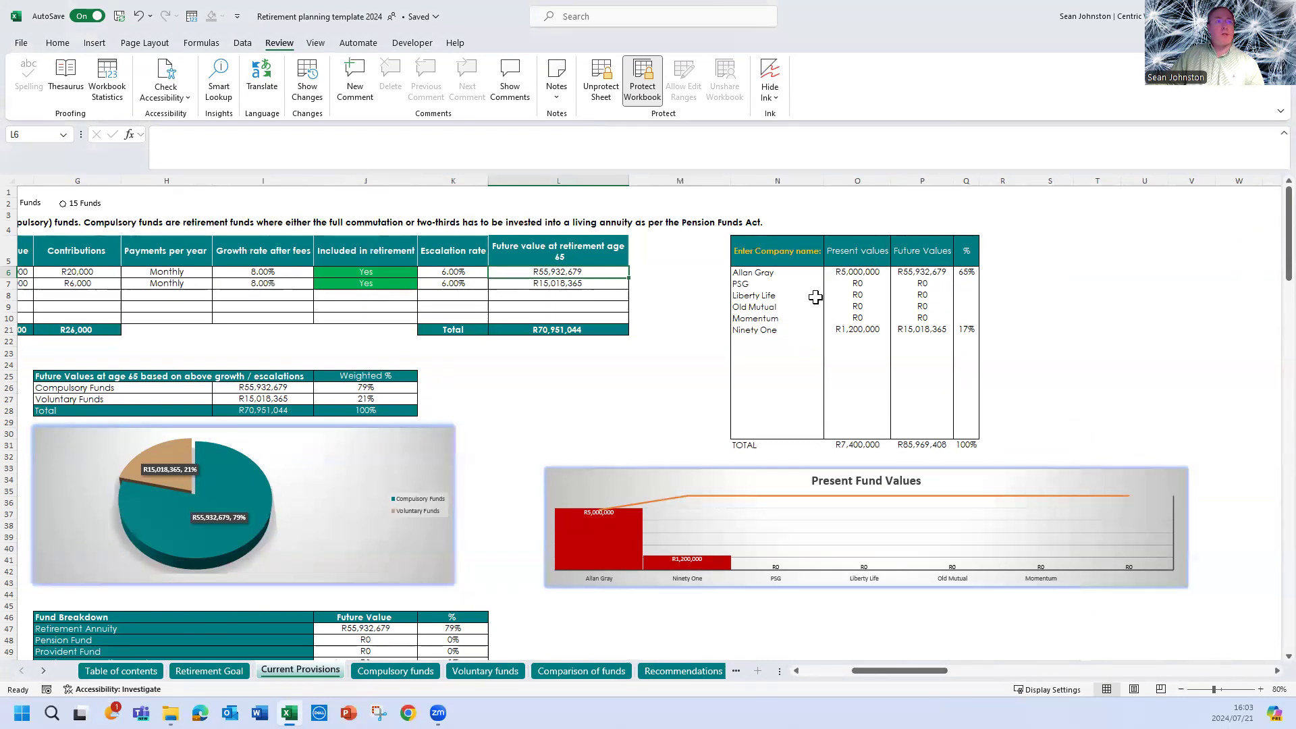
click(752, 340)
text(Test)
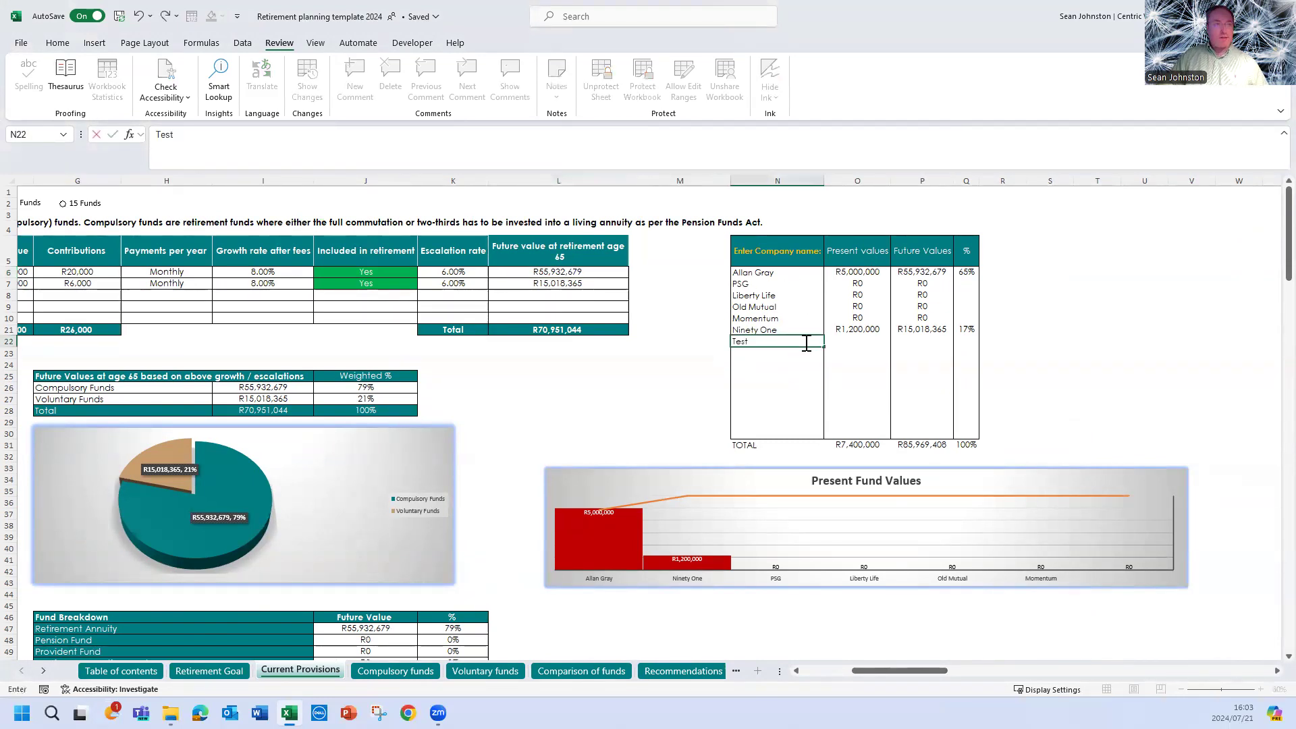
click(695, 431)
Set the second fund's asset manager to Test and check the company breakdown table and chart.
drag(898, 670, 769, 679)
click(255, 284)
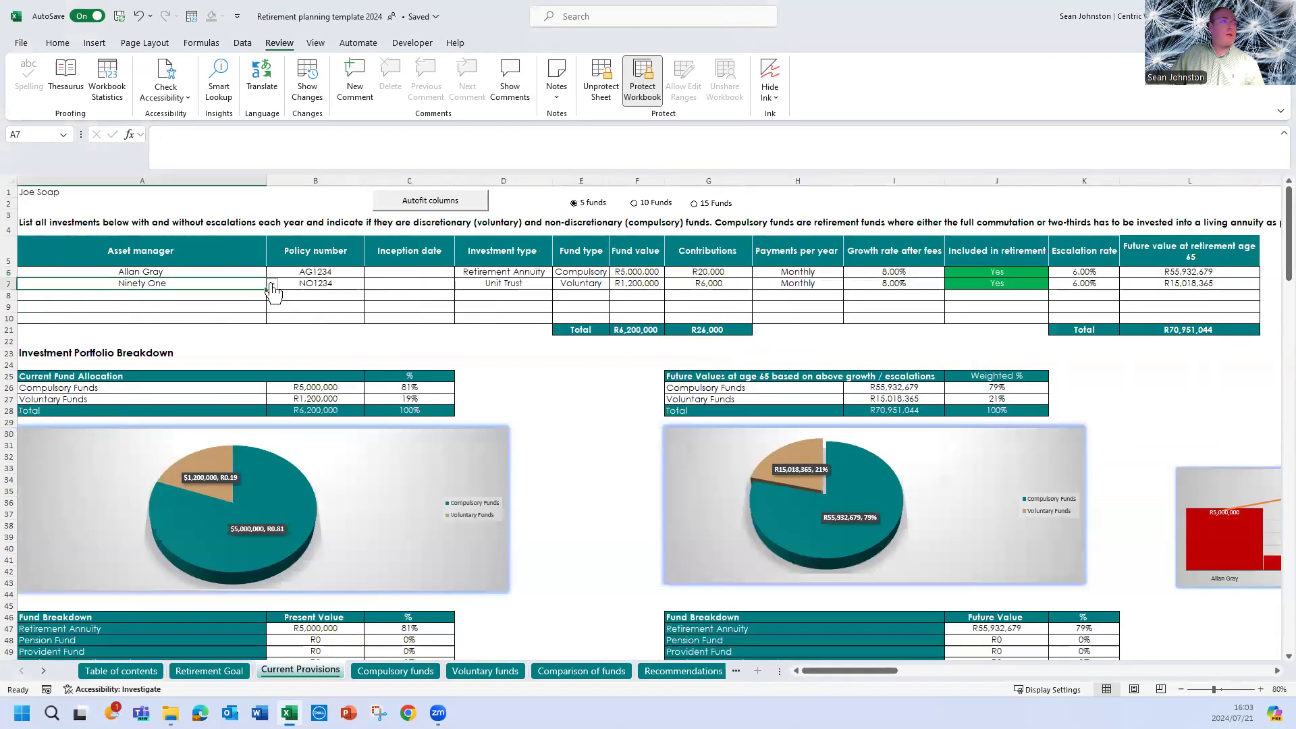
click(272, 284)
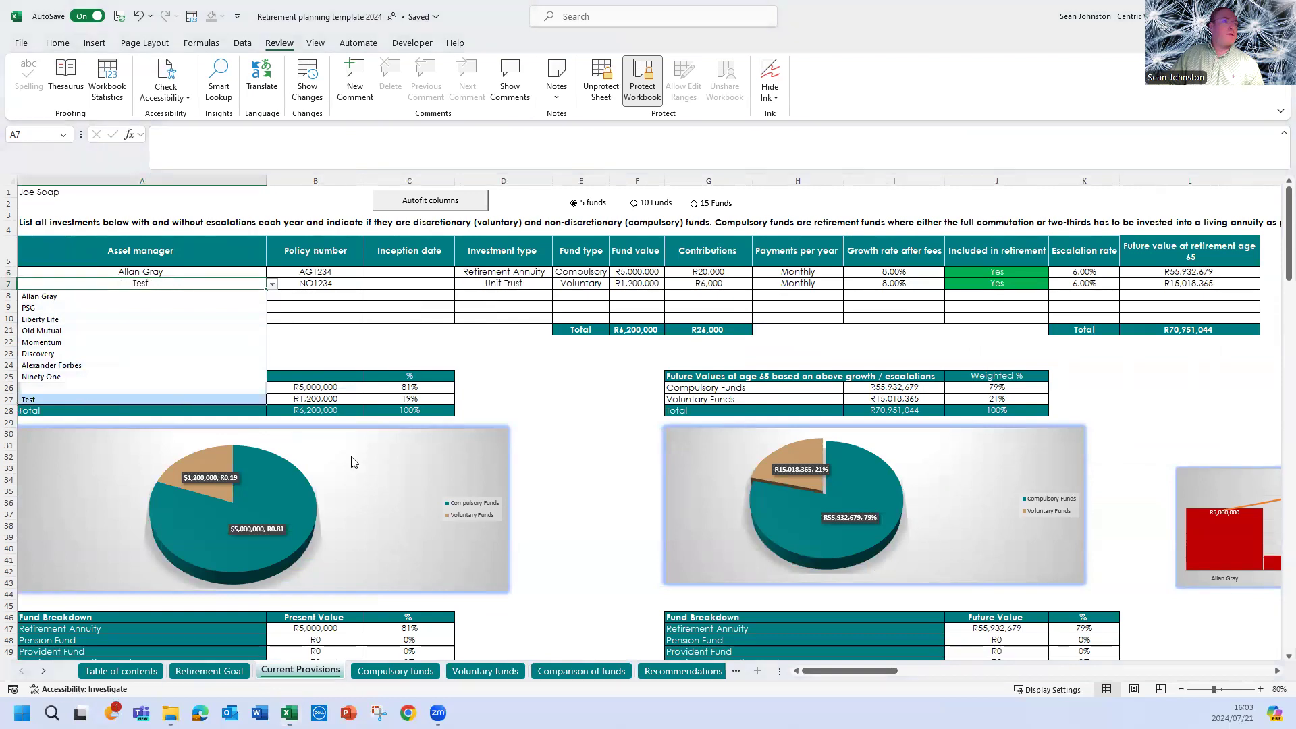
click(85, 399)
drag(843, 670, 901, 671)
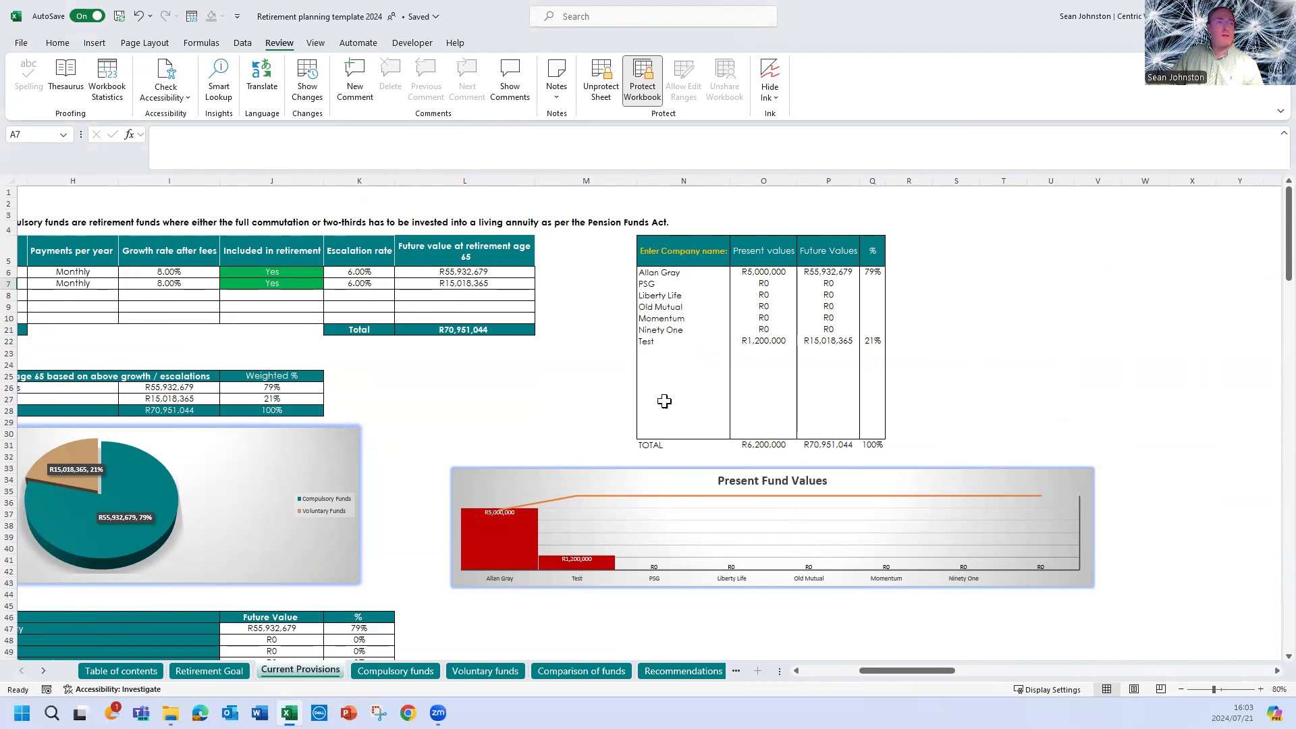
Set the second fund's asset manager back to Ninety One.
drag(877, 670, 820, 670)
click(272, 284)
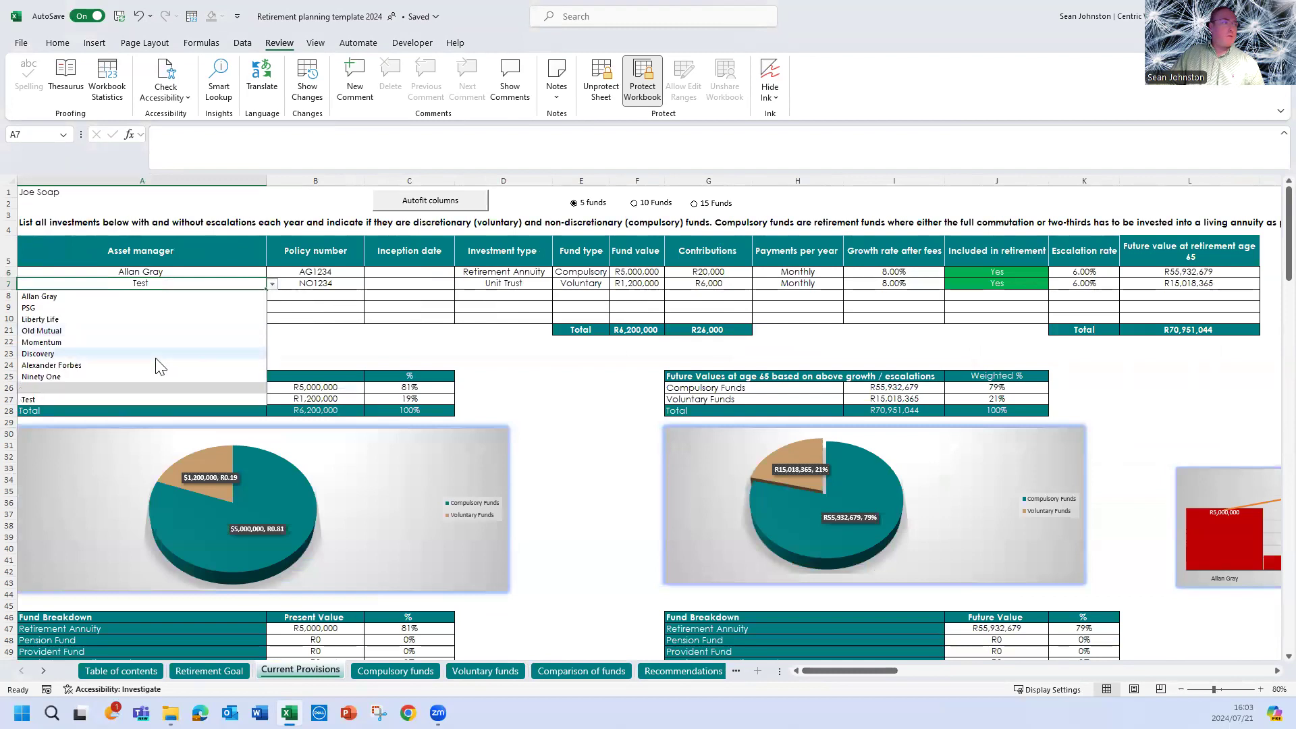
click(107, 378)
drag(849, 670, 884, 670)
scroll(614, 599, left, 10)
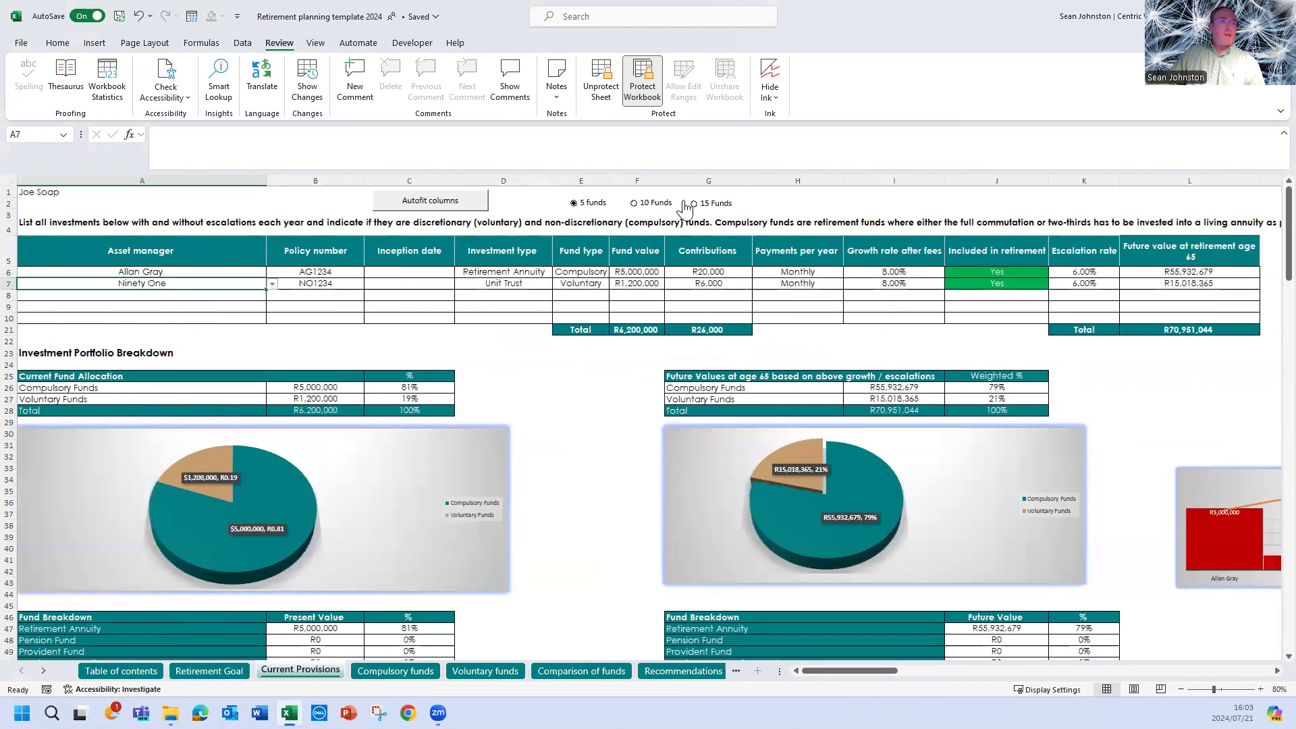
Try the investment table with 10 and 15 funds, and return it to 5 funds.
click(635, 205)
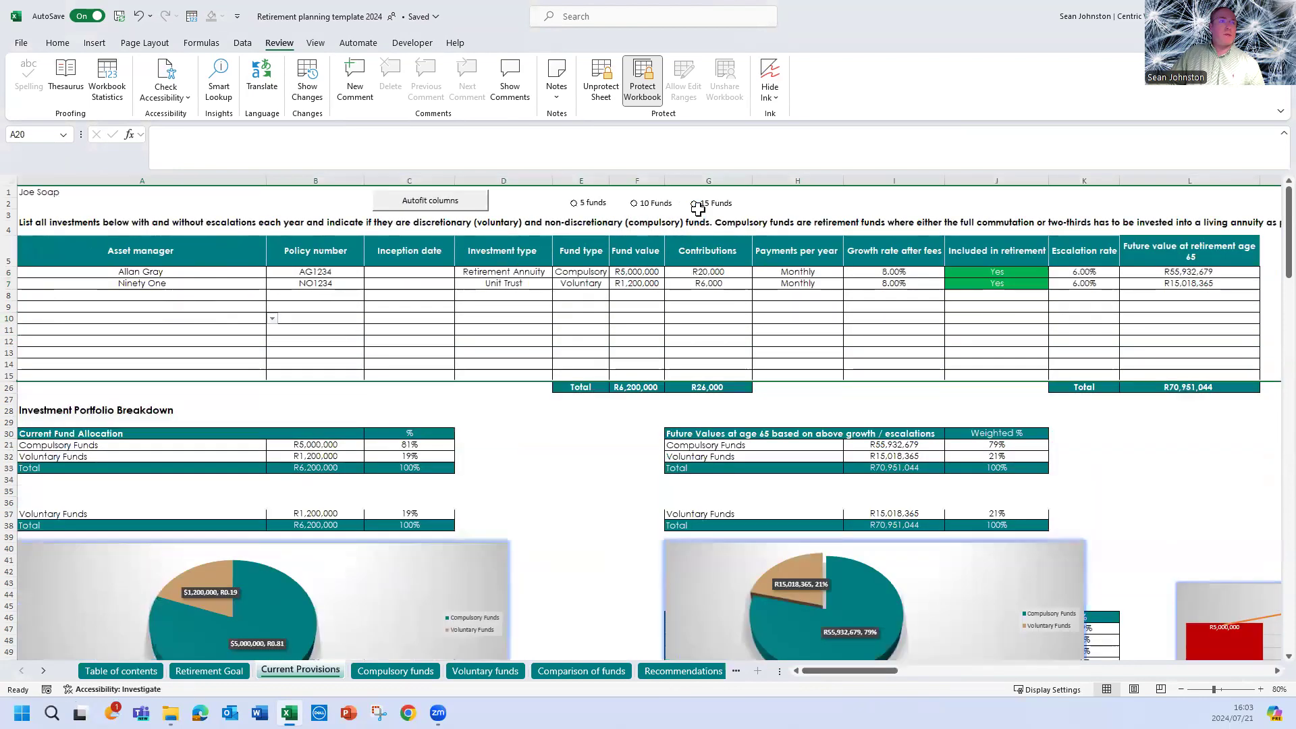
click(694, 203)
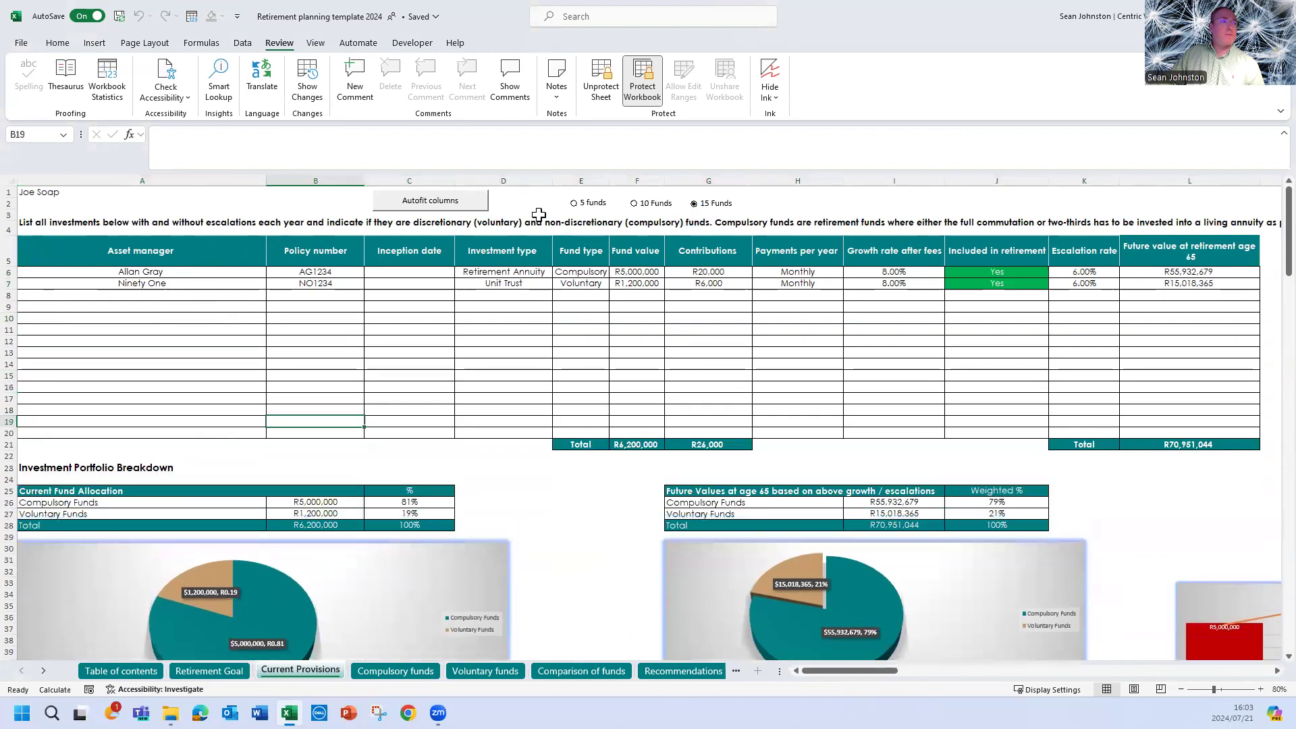
click(574, 203)
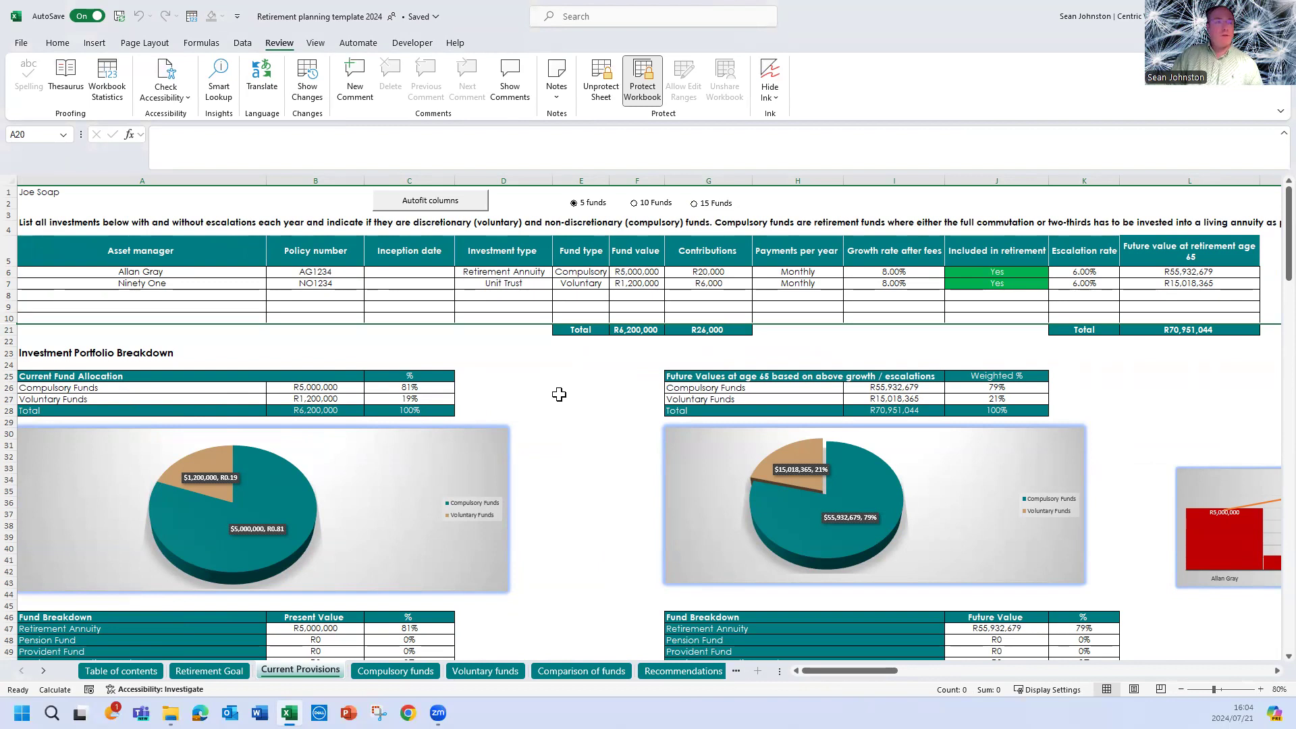
Revisit the Retirement Goal sheet, then view the area beside the future value chart on Current Provisions.
drag(822, 671, 837, 673)
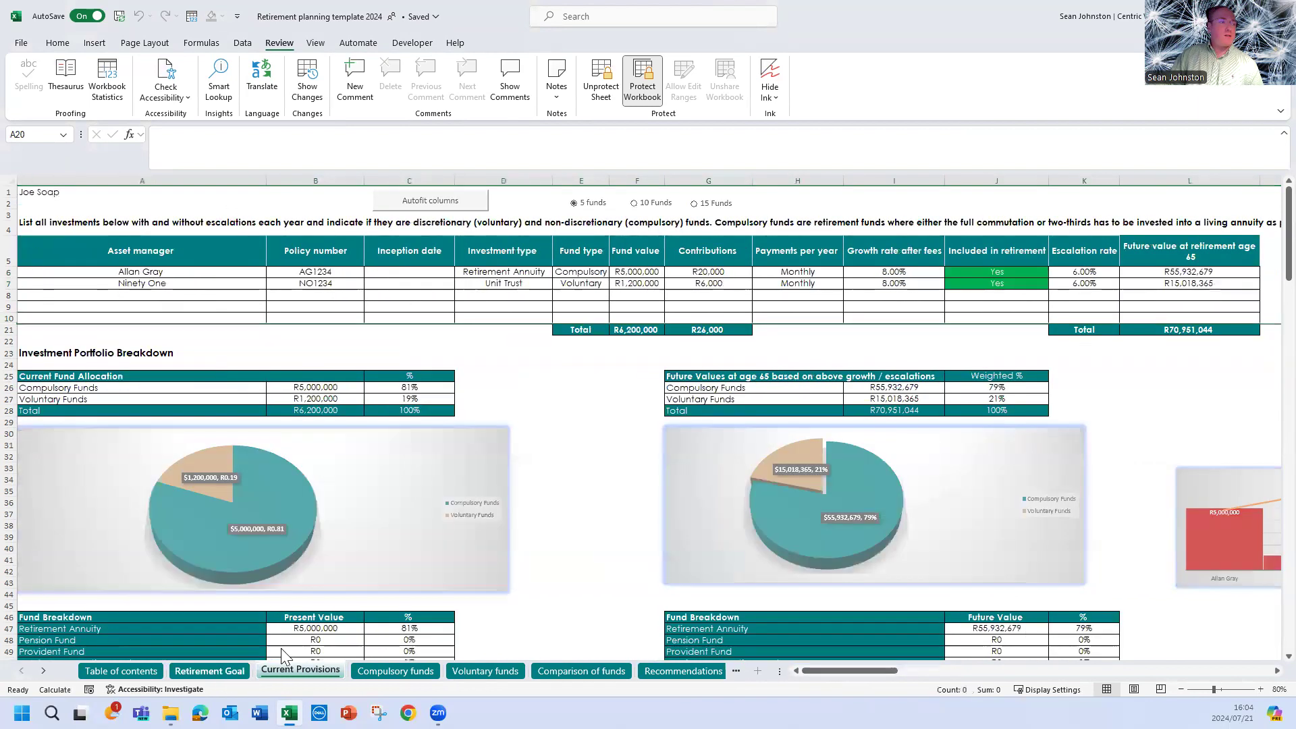
key(ctrl+Page_Up)
click(302, 670)
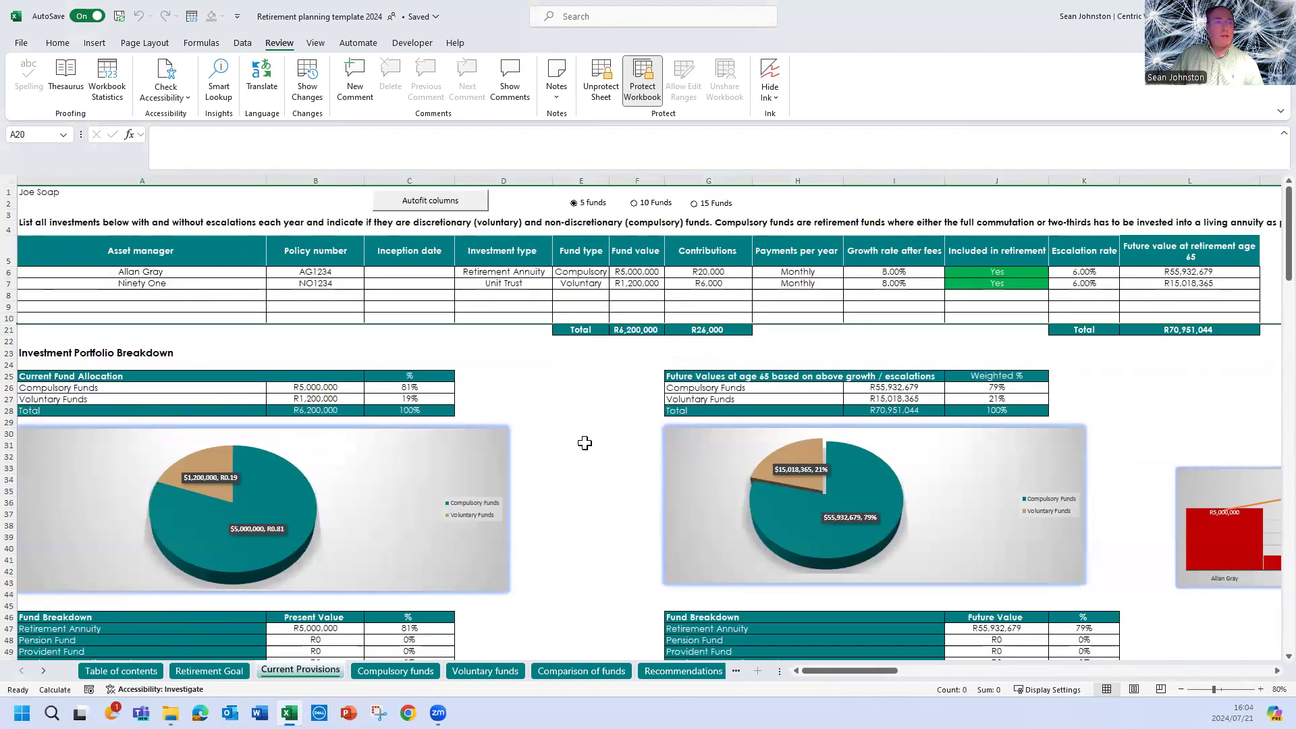
mouse_move(836, 670)
mouse_down()
mouse_move(881, 670)
mouse_move(842, 665)
mouse_up()
click(742, 434)
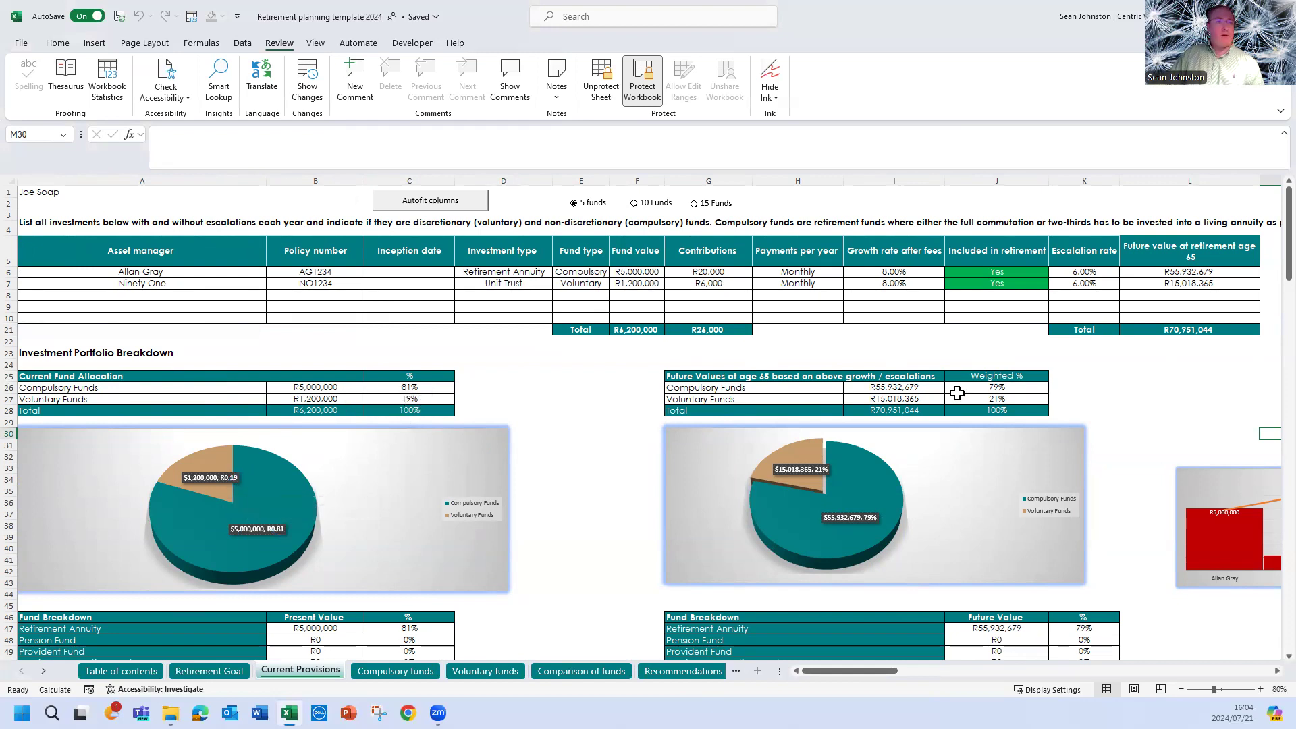
Examine the present and future value fund breakdown tables, their totals and the fund type pie charts on Current Provisions.
scroll(687, 509, down, 1)
scroll(680, 518, down, 3)
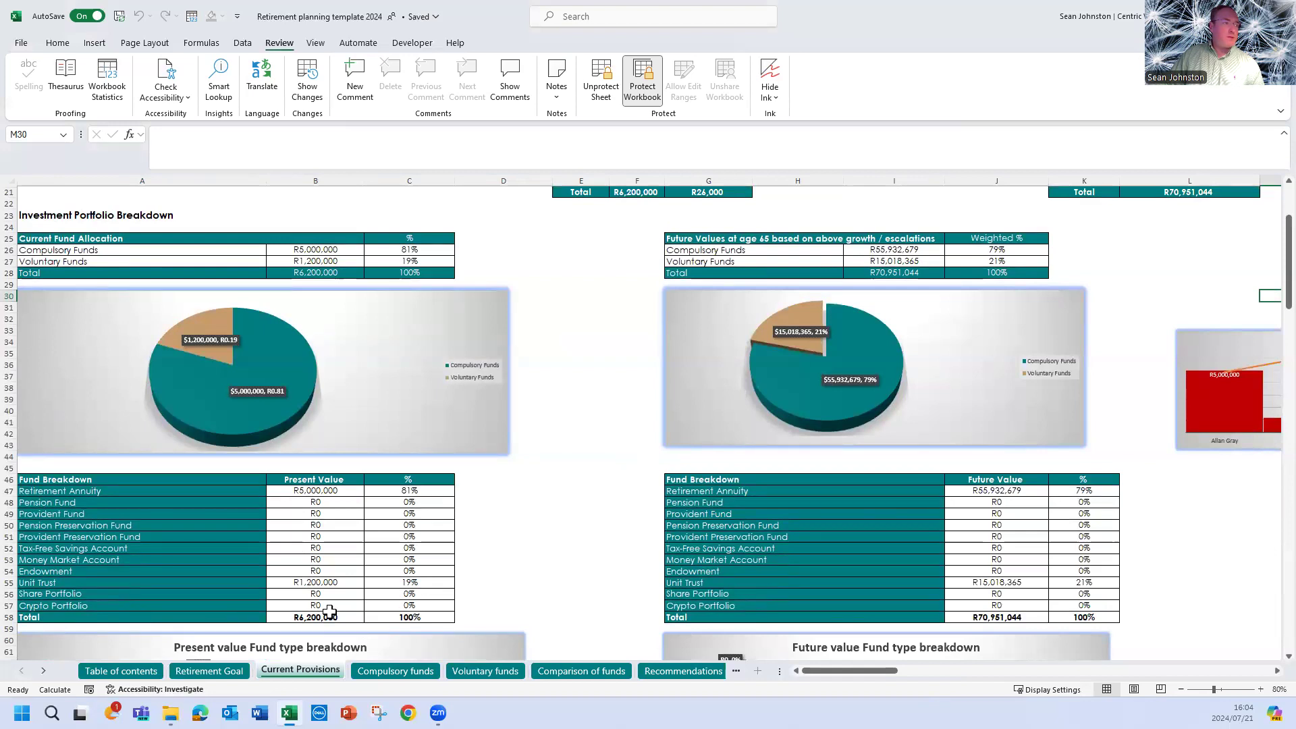
scroll(966, 327, up, 5)
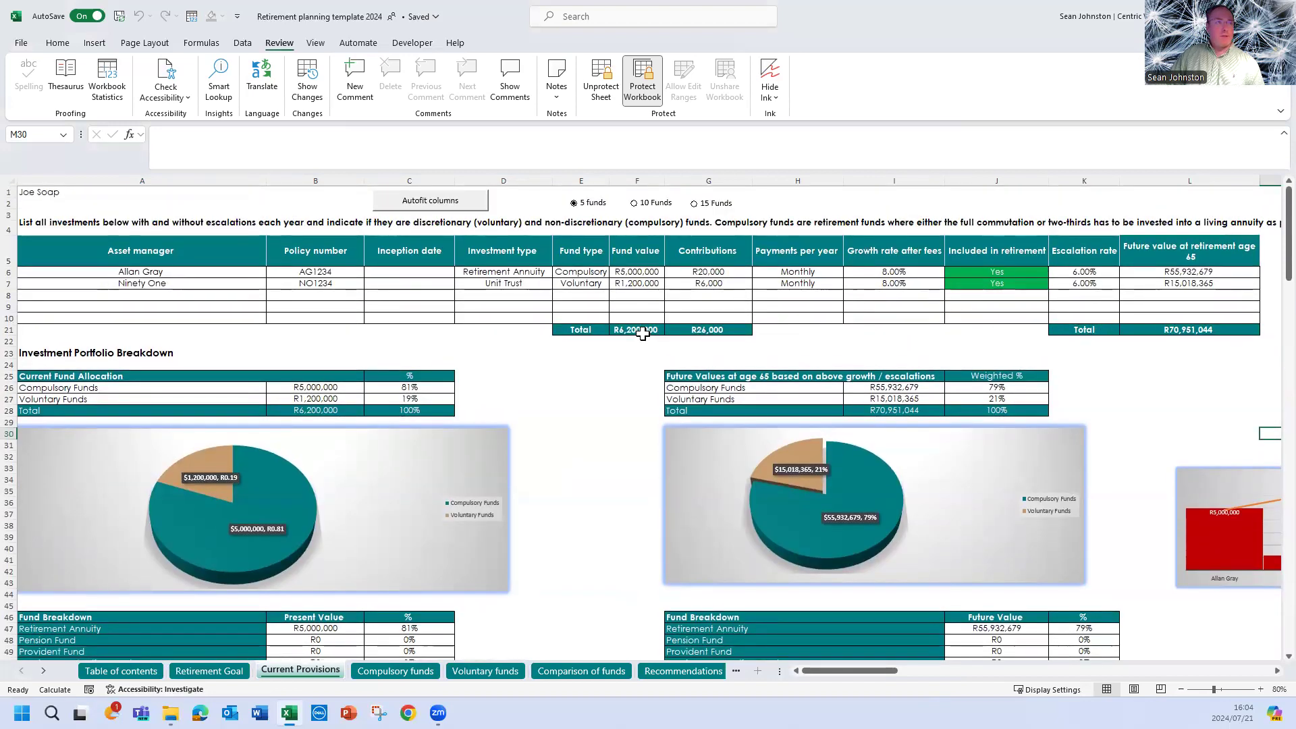
click(661, 330)
scroll(689, 307, down, 1)
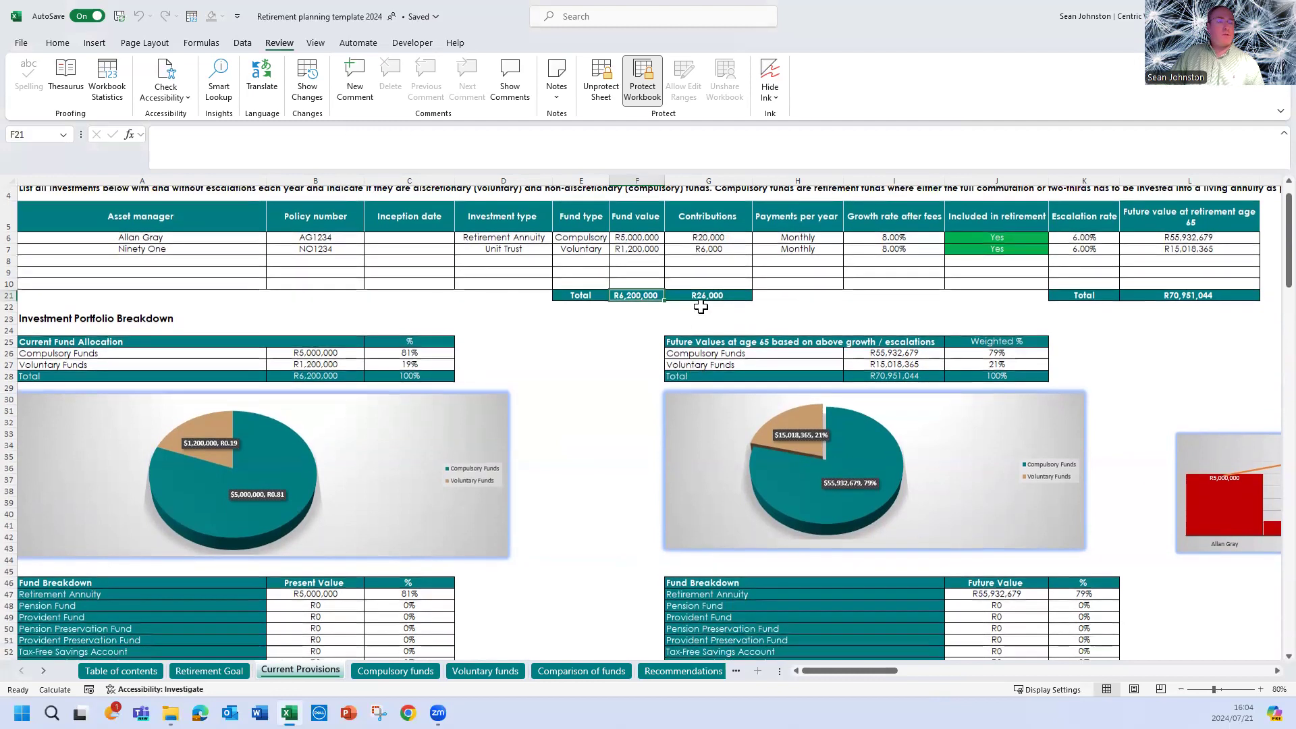
scroll(656, 444, down, 10)
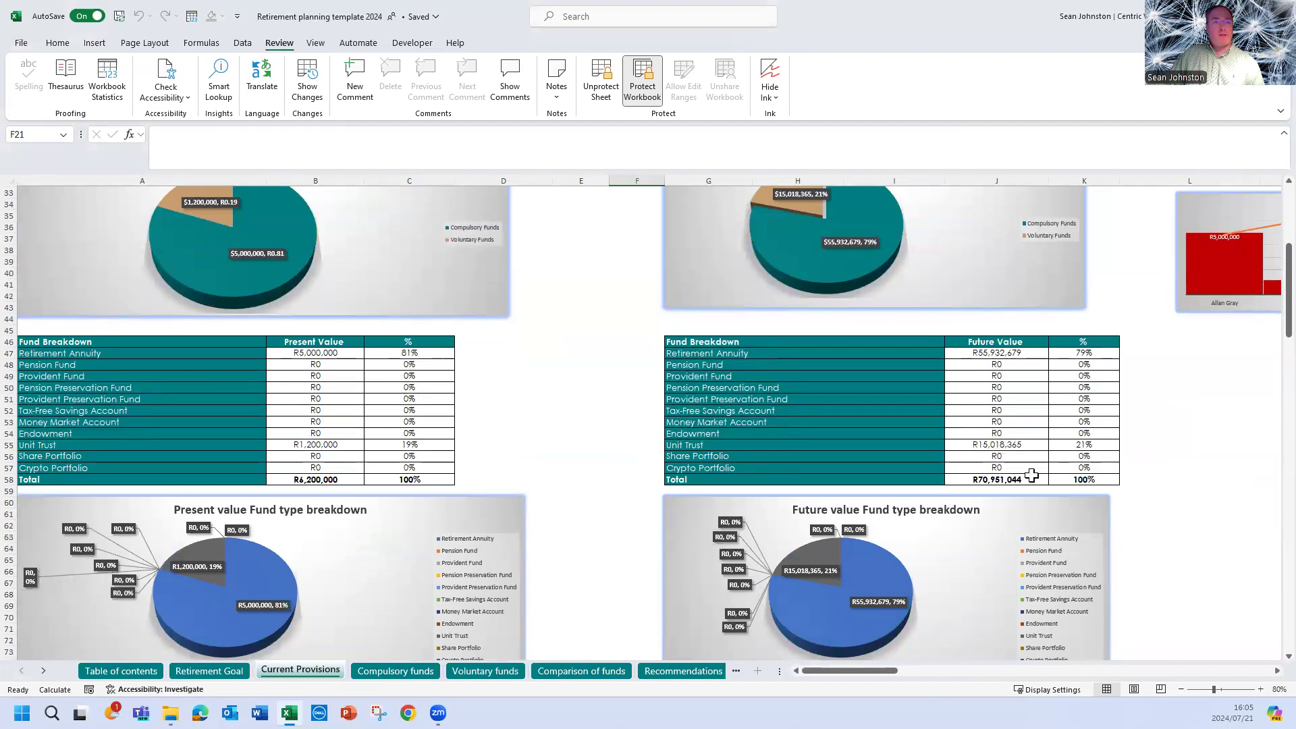
scroll(275, 521, down, 2)
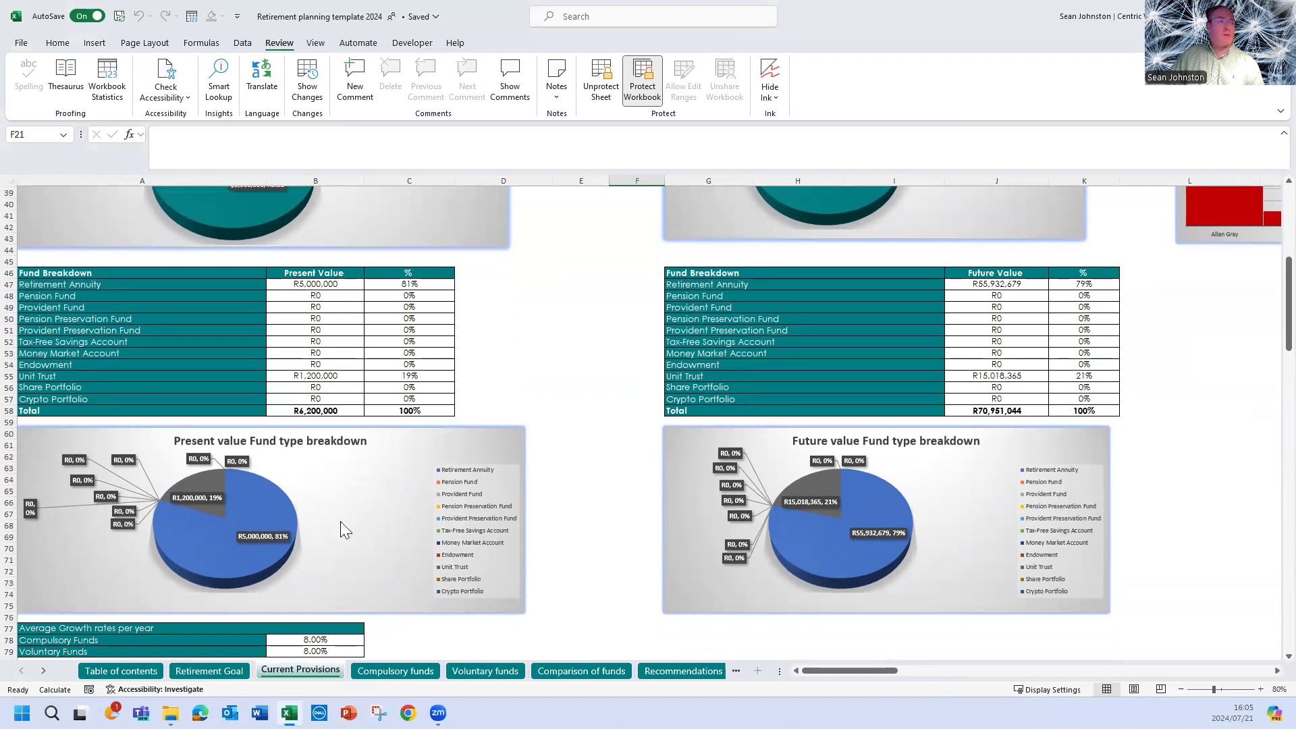
scroll(368, 561, down, 1)
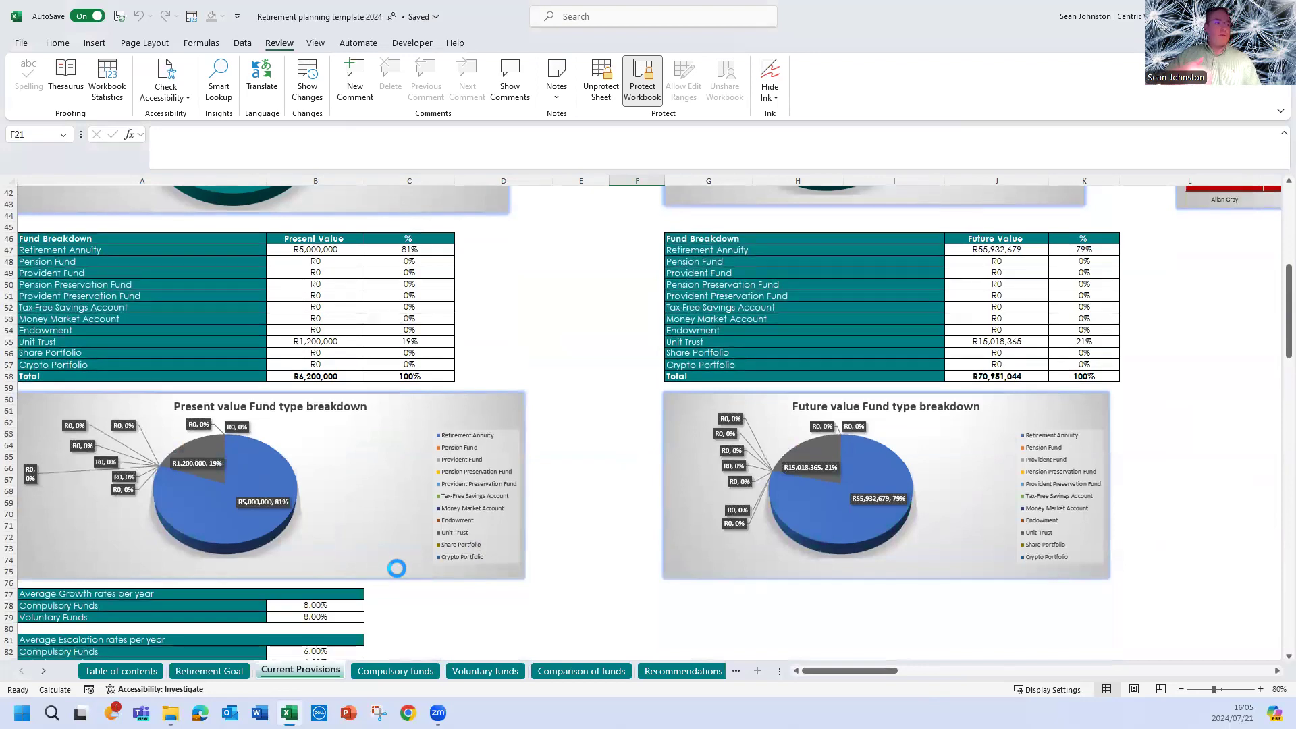
Keep the Allan Gray fund's investment type as Retirement Annuity and try Retirement Annuity as the Ninety One fund's investment type.
scroll(477, 437, down, 1)
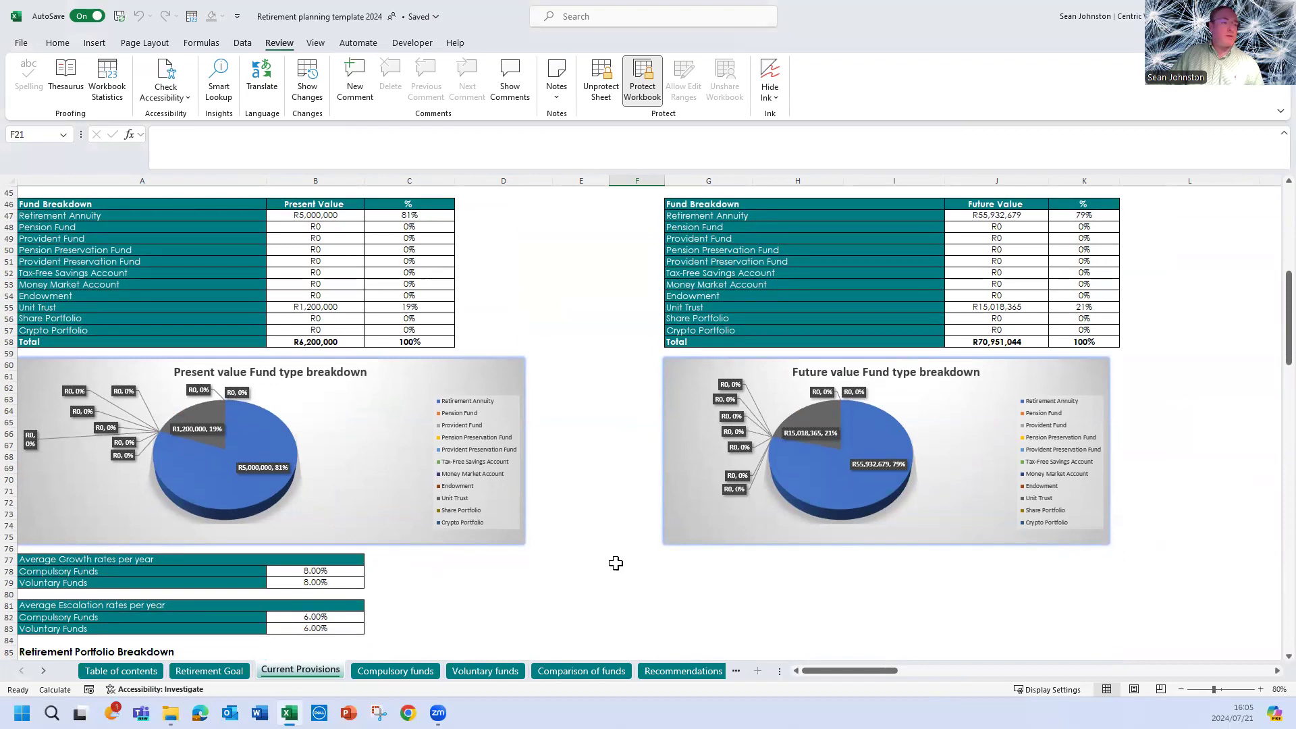
scroll(612, 564, up, 12)
scroll(880, 367, up, 3)
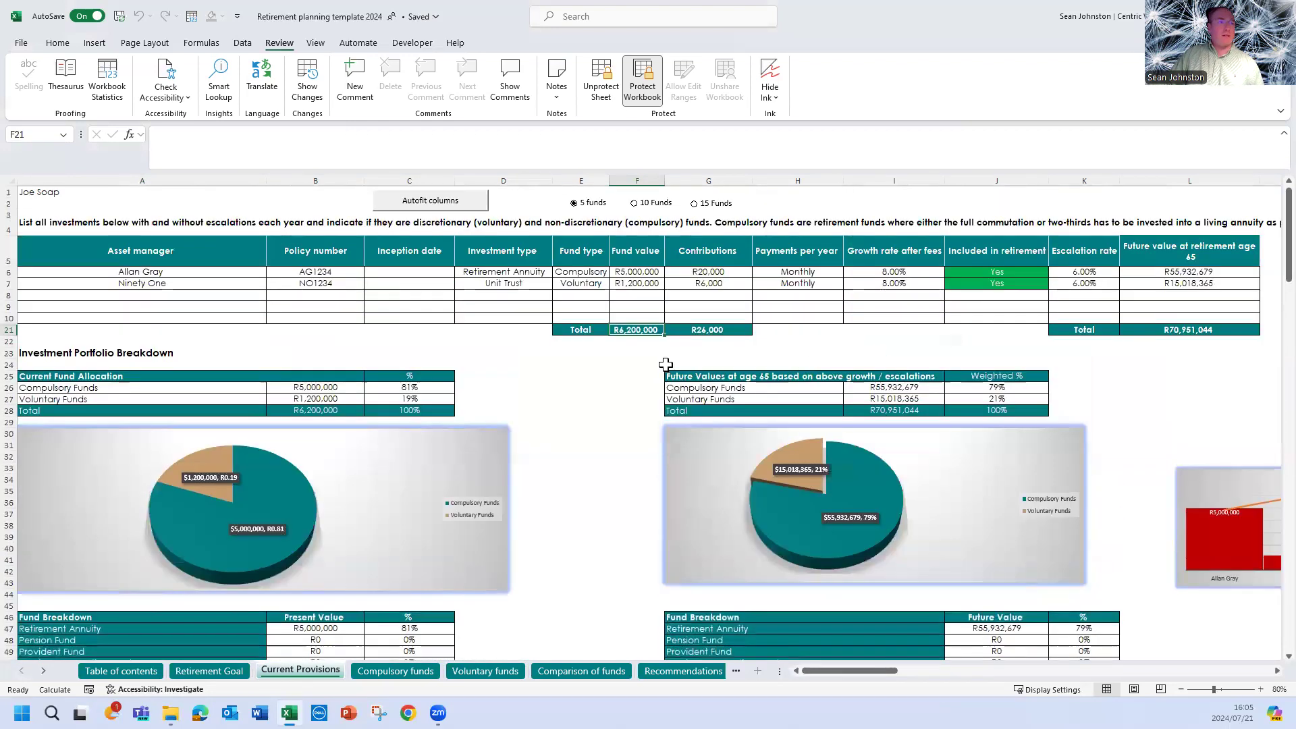
click(533, 272)
click(558, 272)
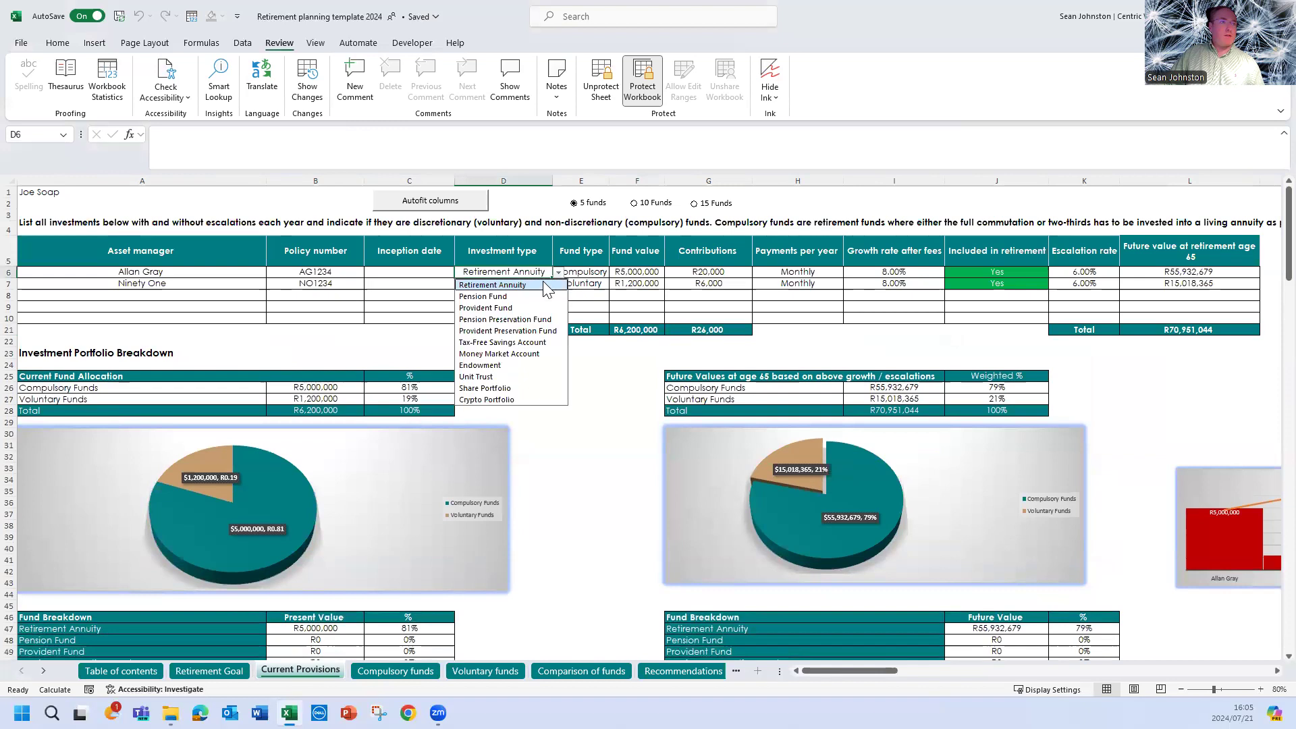
click(526, 286)
click(519, 283)
click(558, 283)
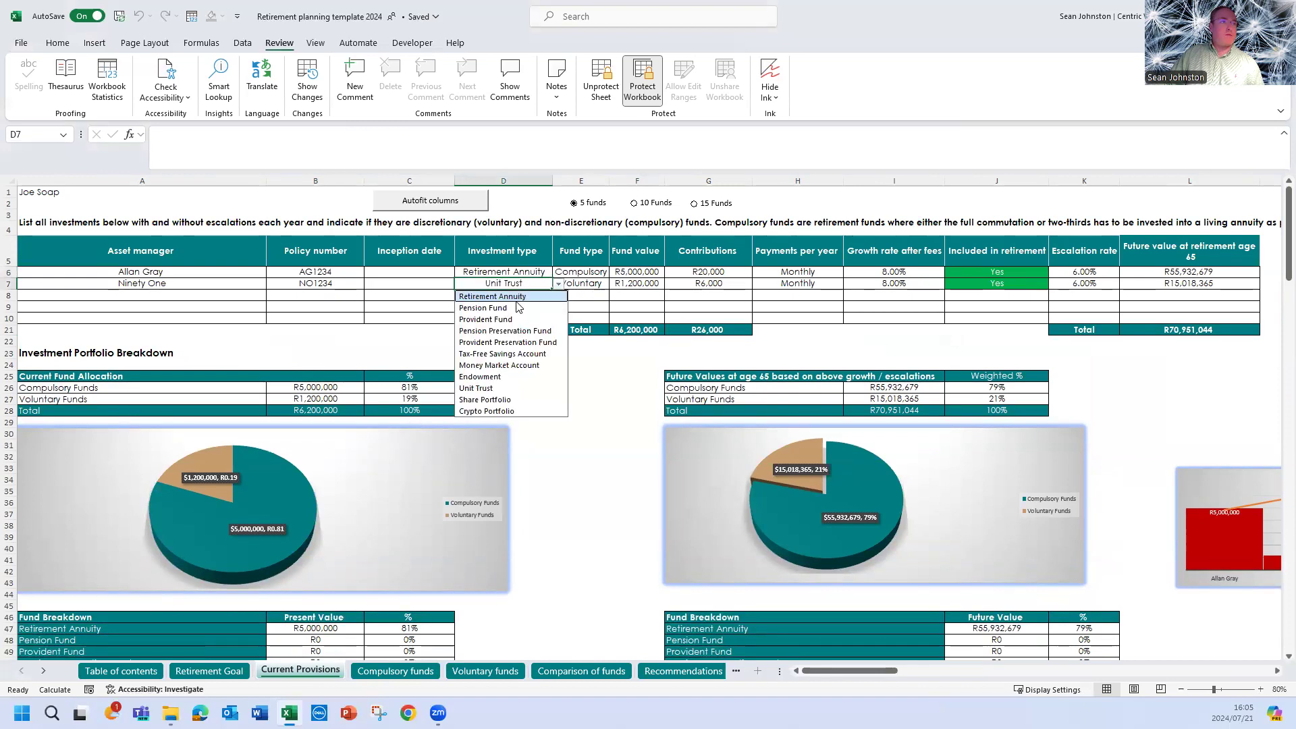
click(499, 296)
click(893, 284)
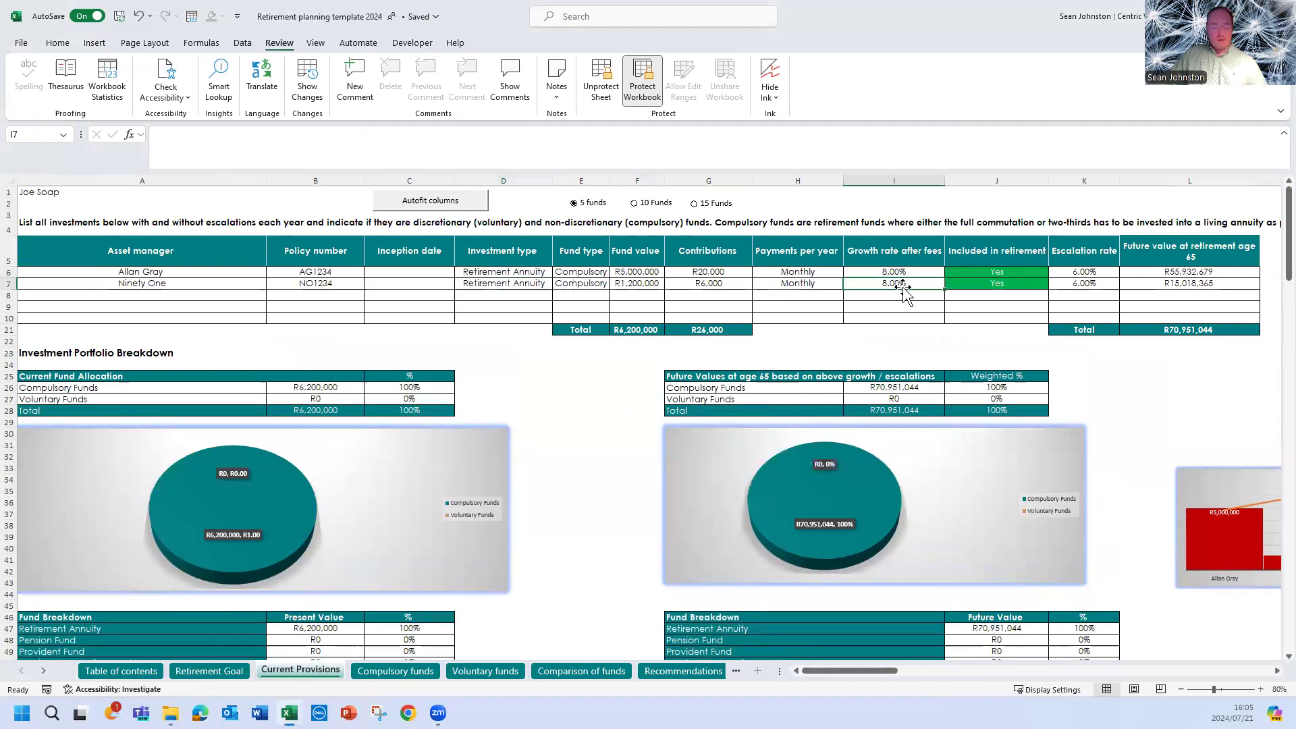
key(Right)
key(Down)
key(Down)
text(89)
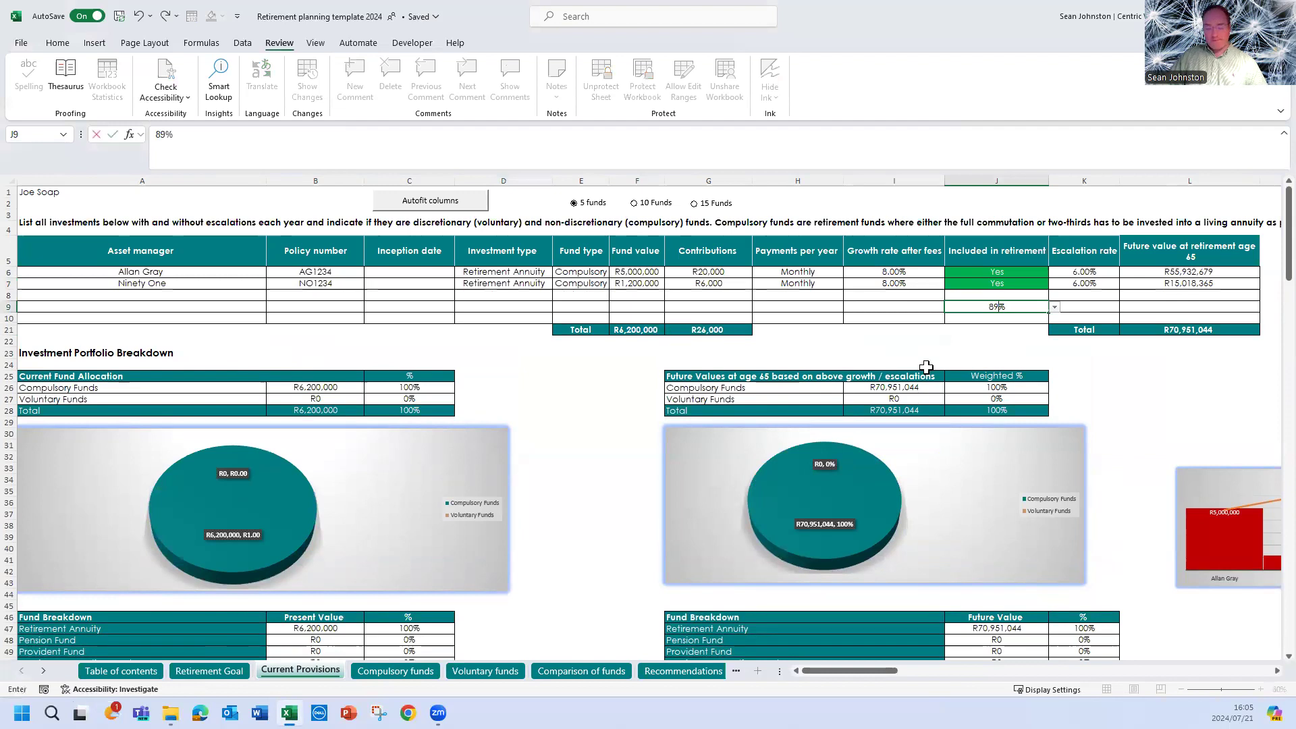
key(Return)
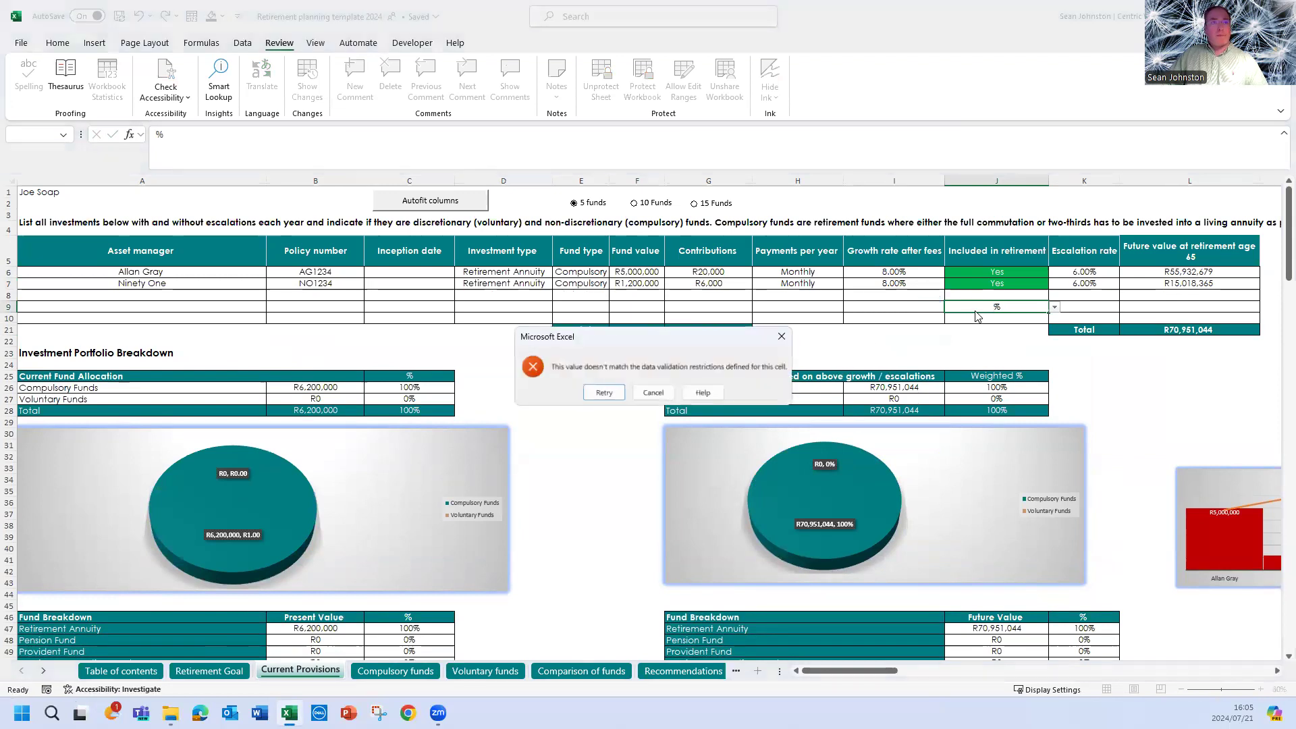
click(653, 392)
Set the Ninety One fund's growth rate after fees to 9%, and check the average growth rate for compulsory funds.
click(870, 281)
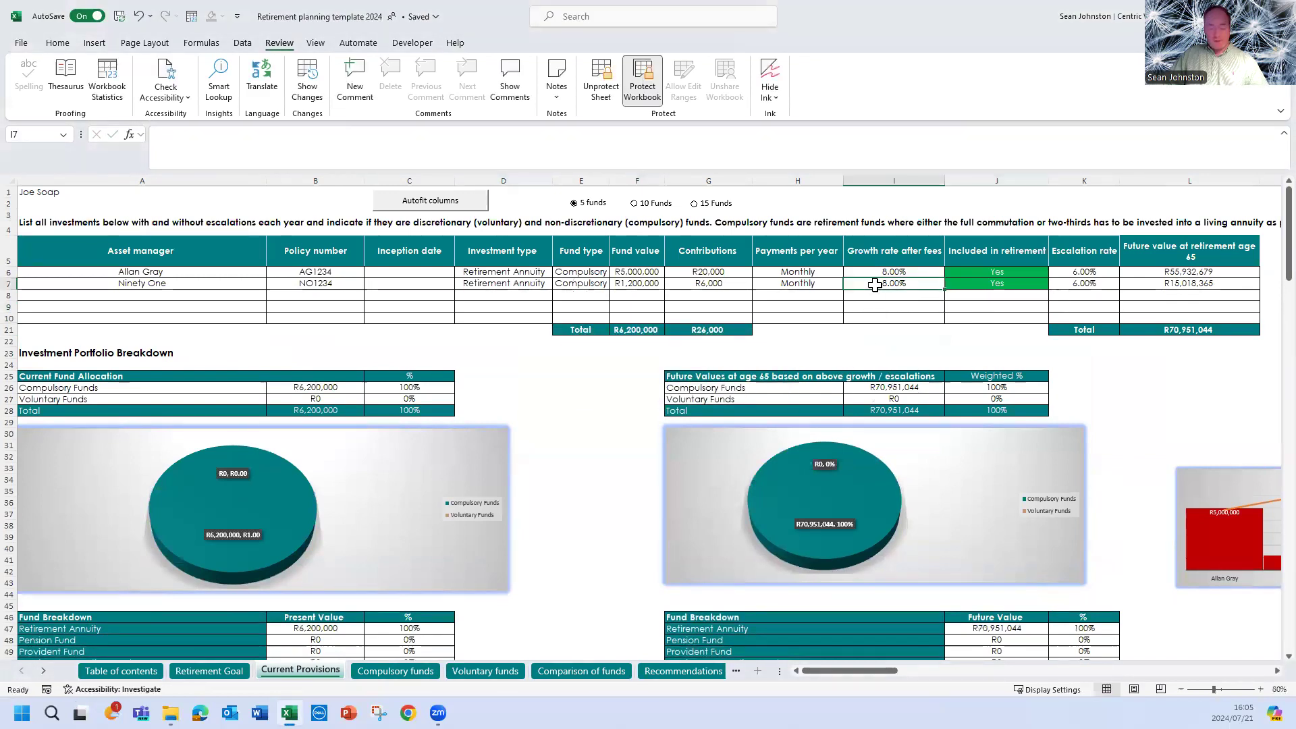
click(996, 341)
scroll(679, 509, down, 8)
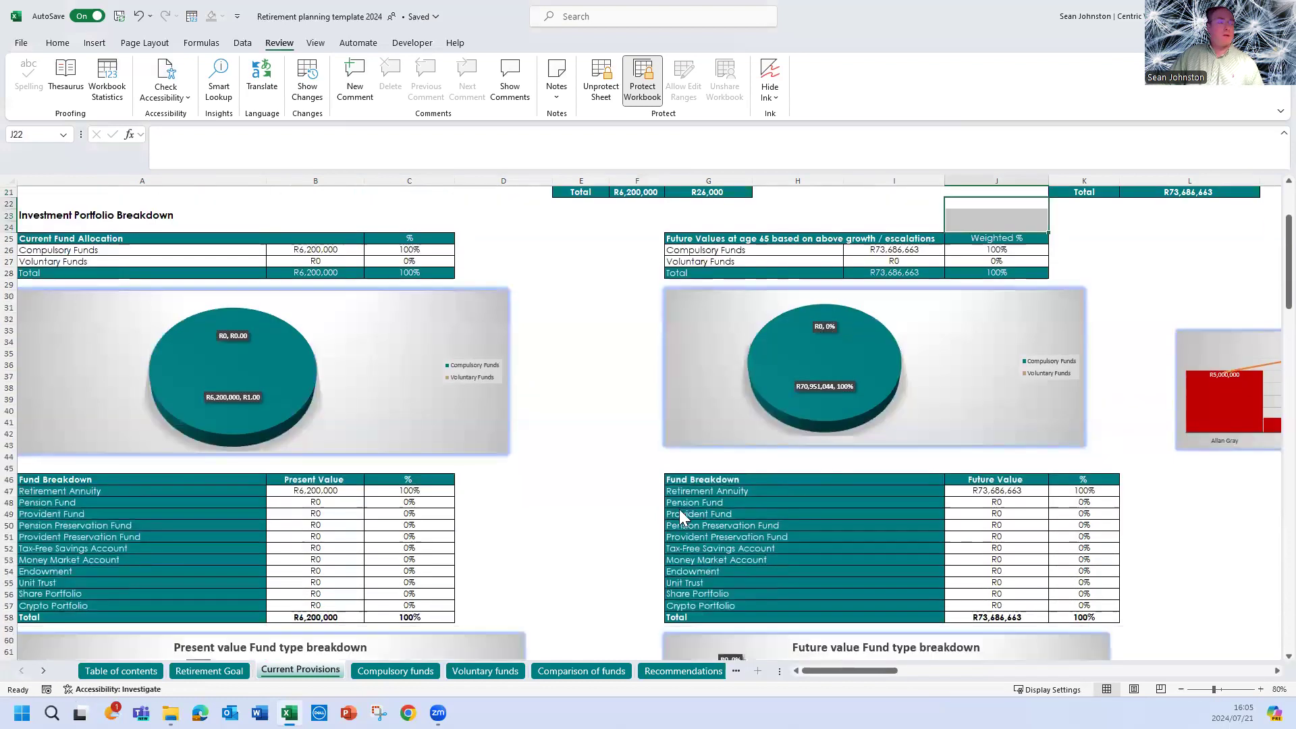
scroll(558, 534, down, 10)
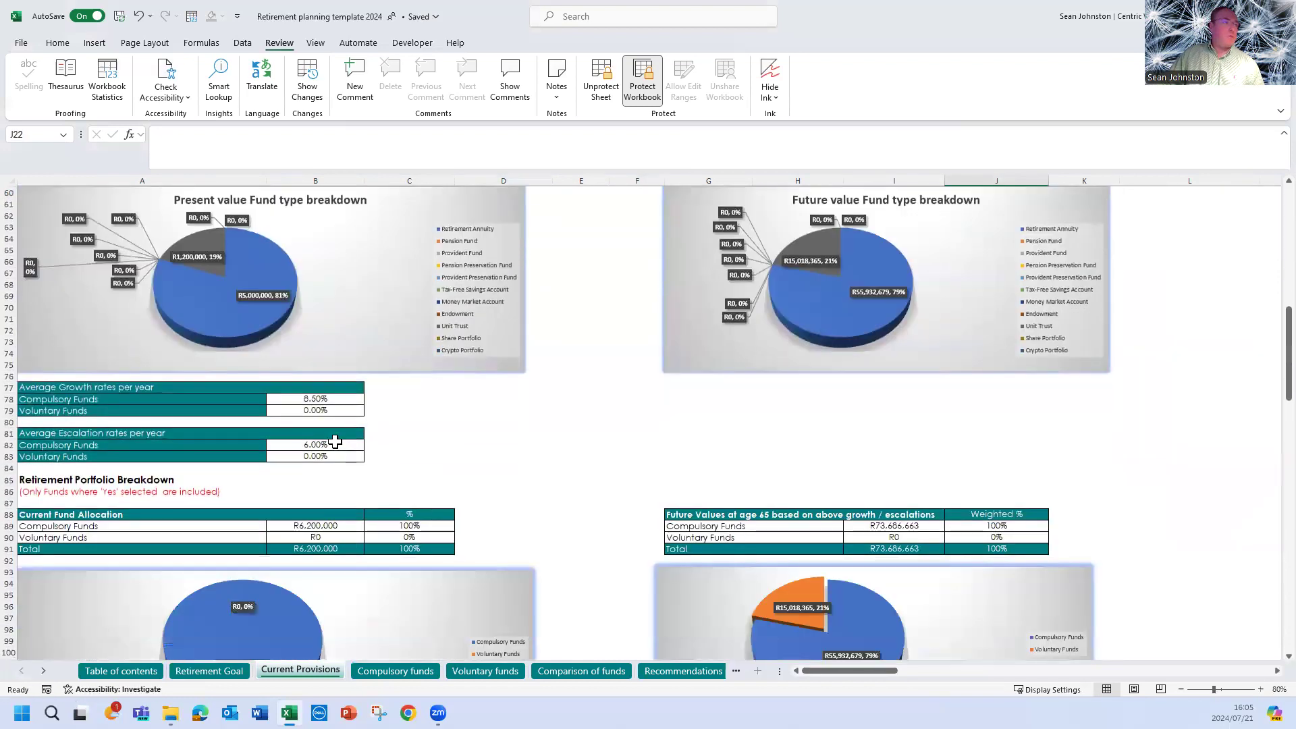
scroll(351, 374, up, 2)
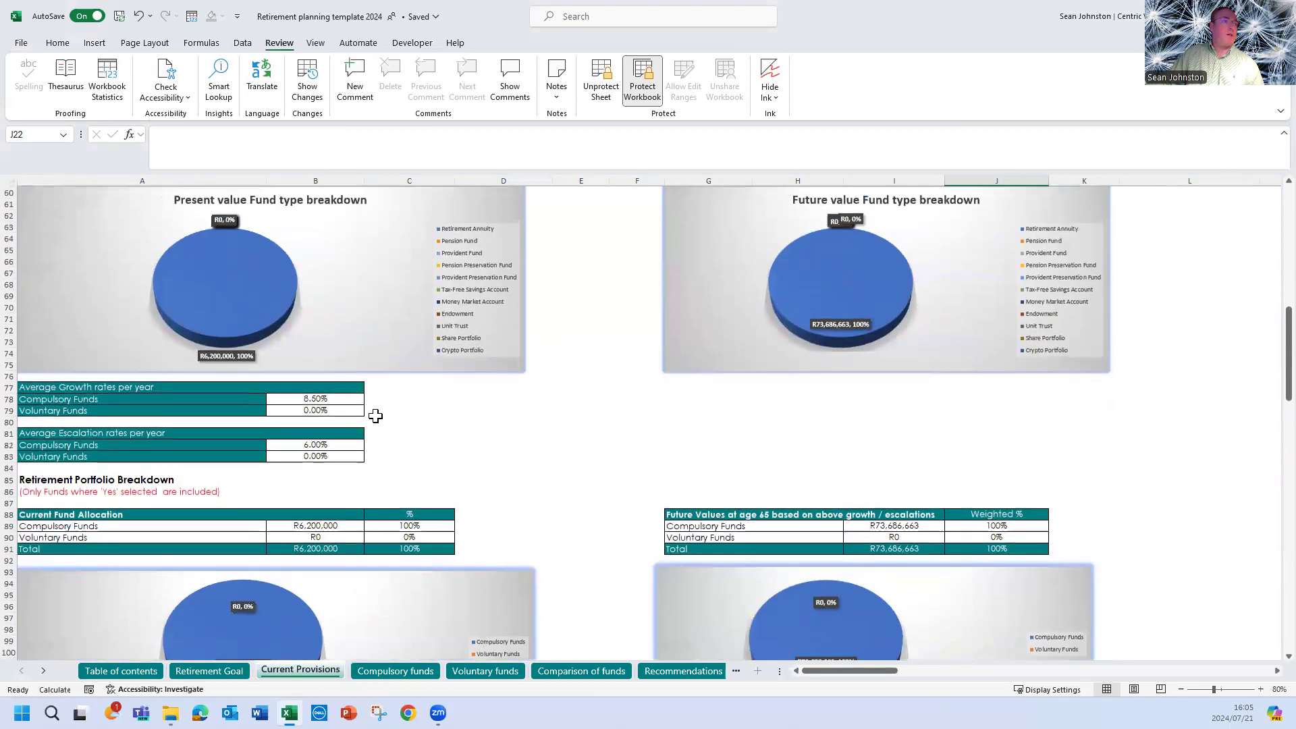
click(335, 398)
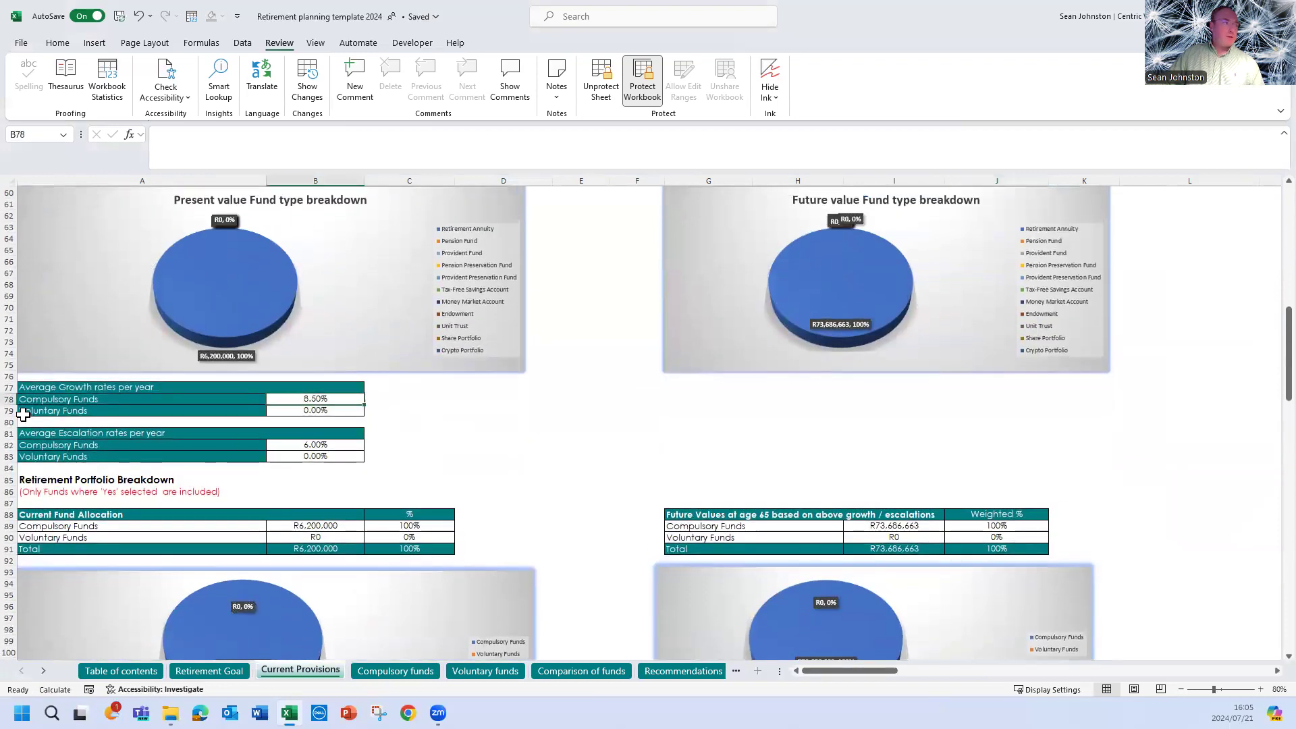
Set the Ninety One fund's investment type back to Unit Trust in the investment table.
scroll(608, 499, up, 6)
scroll(621, 505, up, 14)
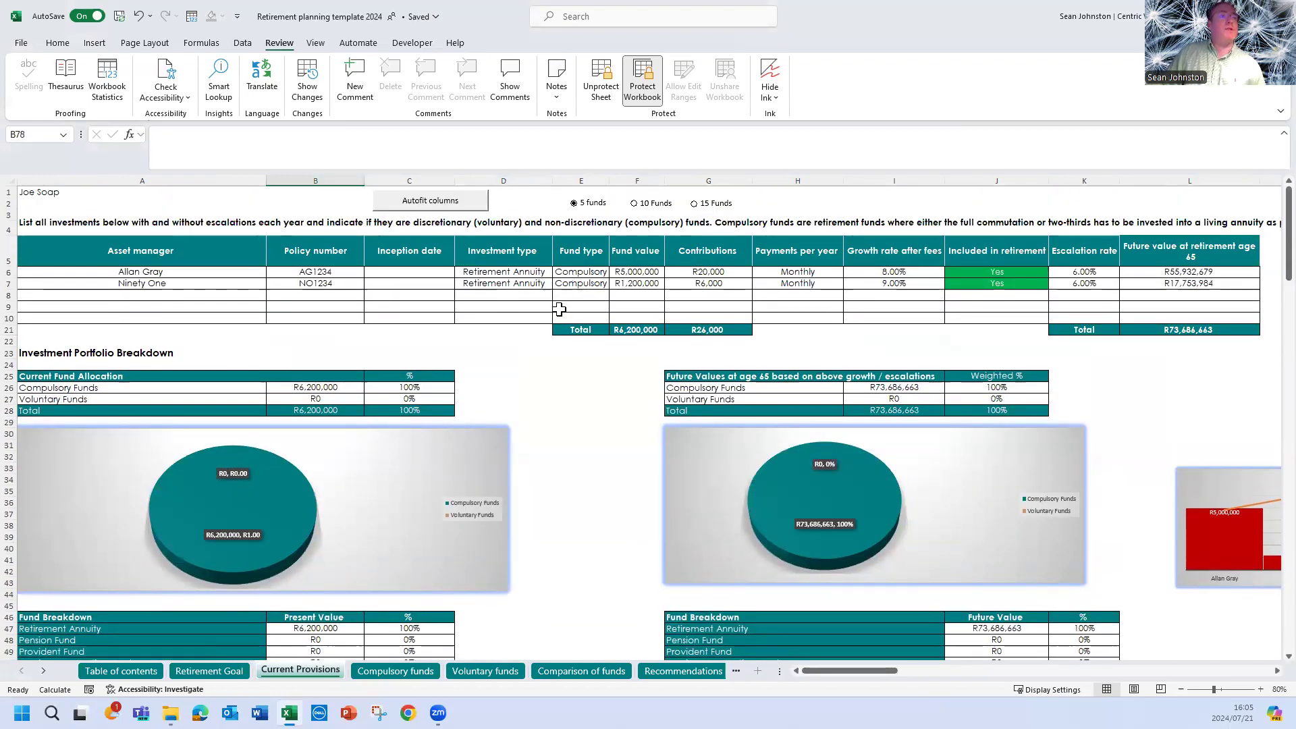
click(545, 286)
click(558, 284)
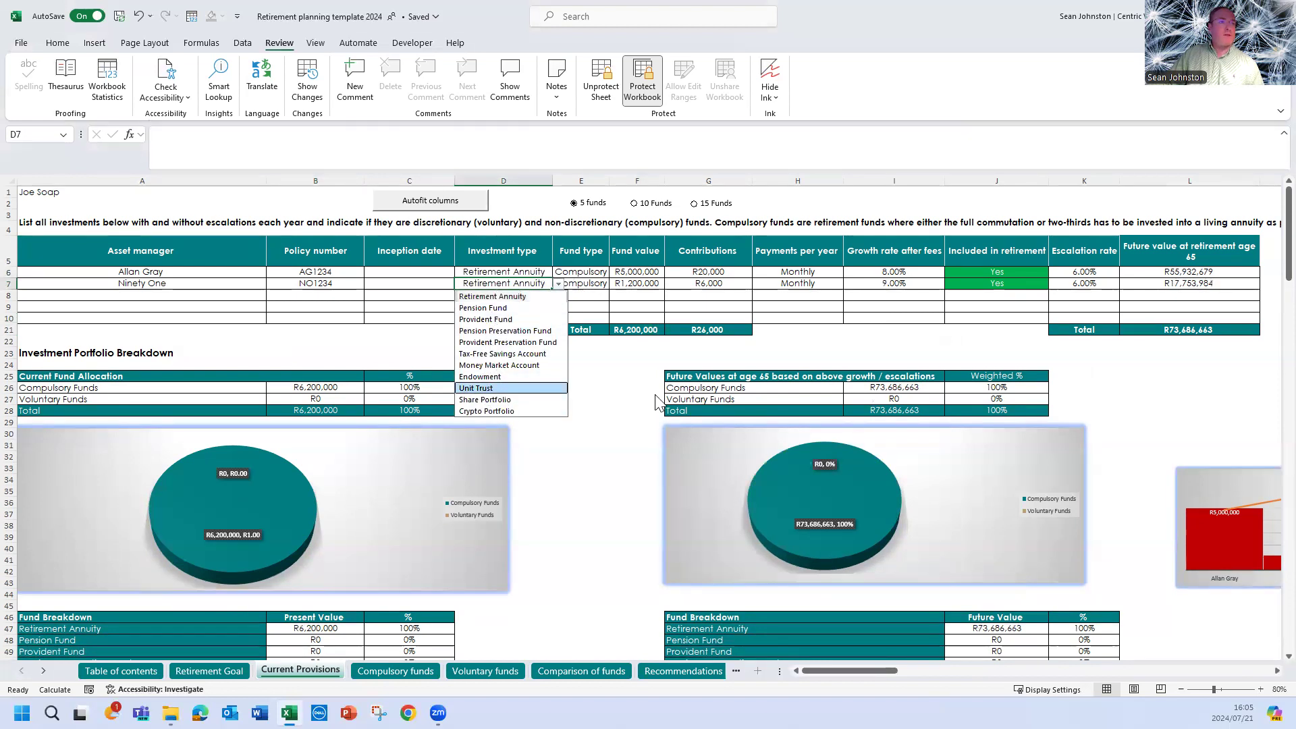
click(478, 388)
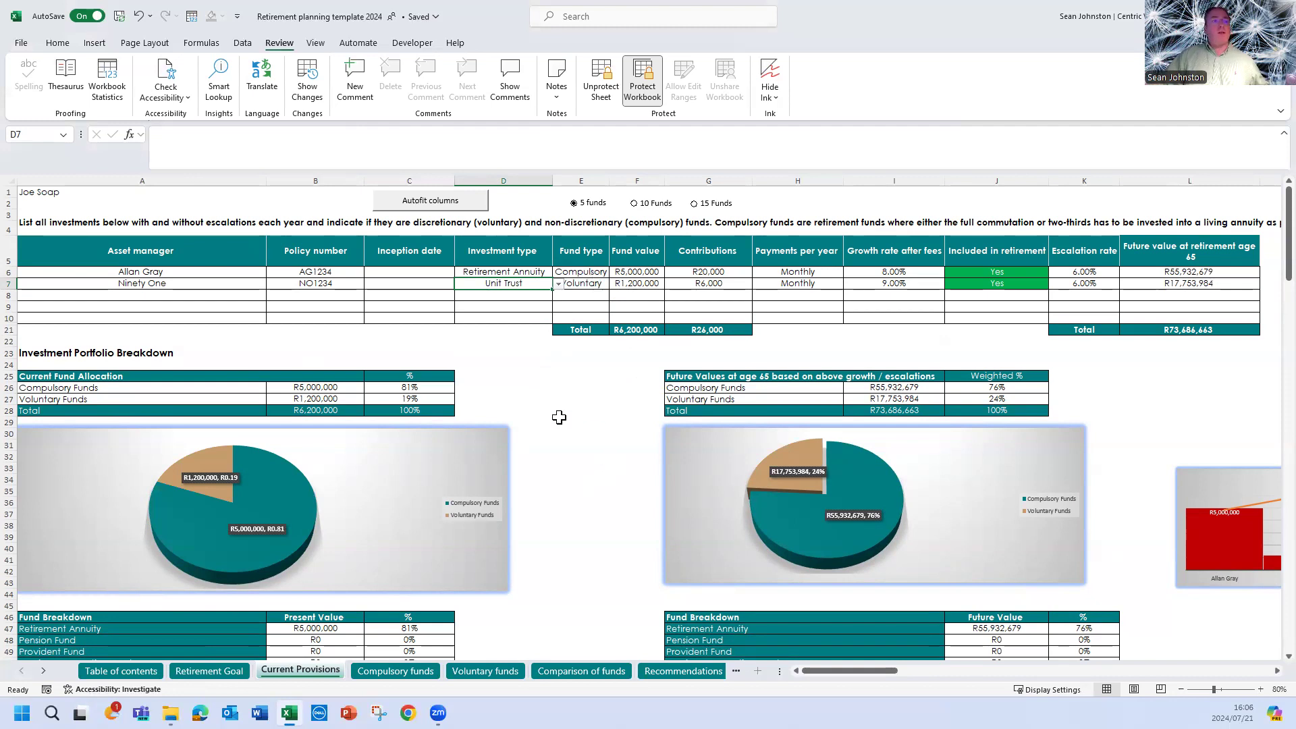
Examine the investment portfolio breakdown, average growth and escalation rates, and the Retirement Portfolio Breakdown tables and charts on Current Provisions.
scroll(559, 417, down, 2)
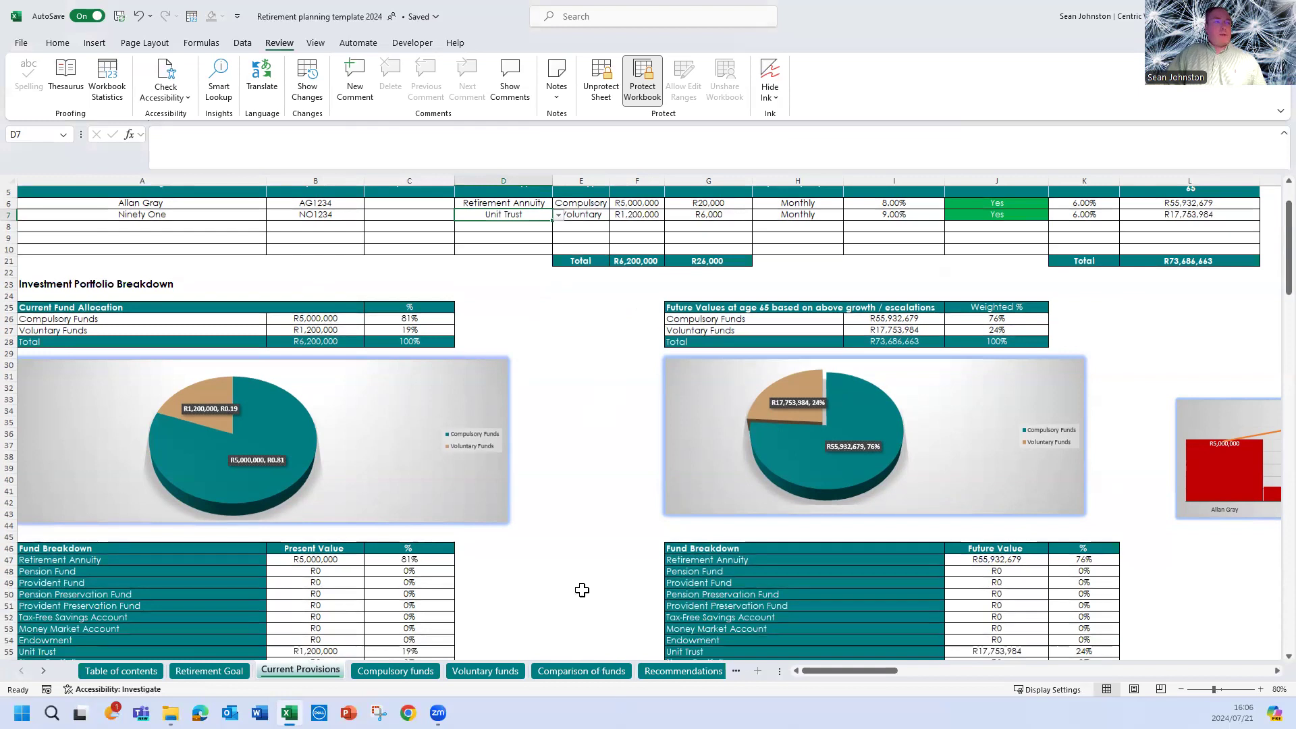
scroll(581, 591, down, 5)
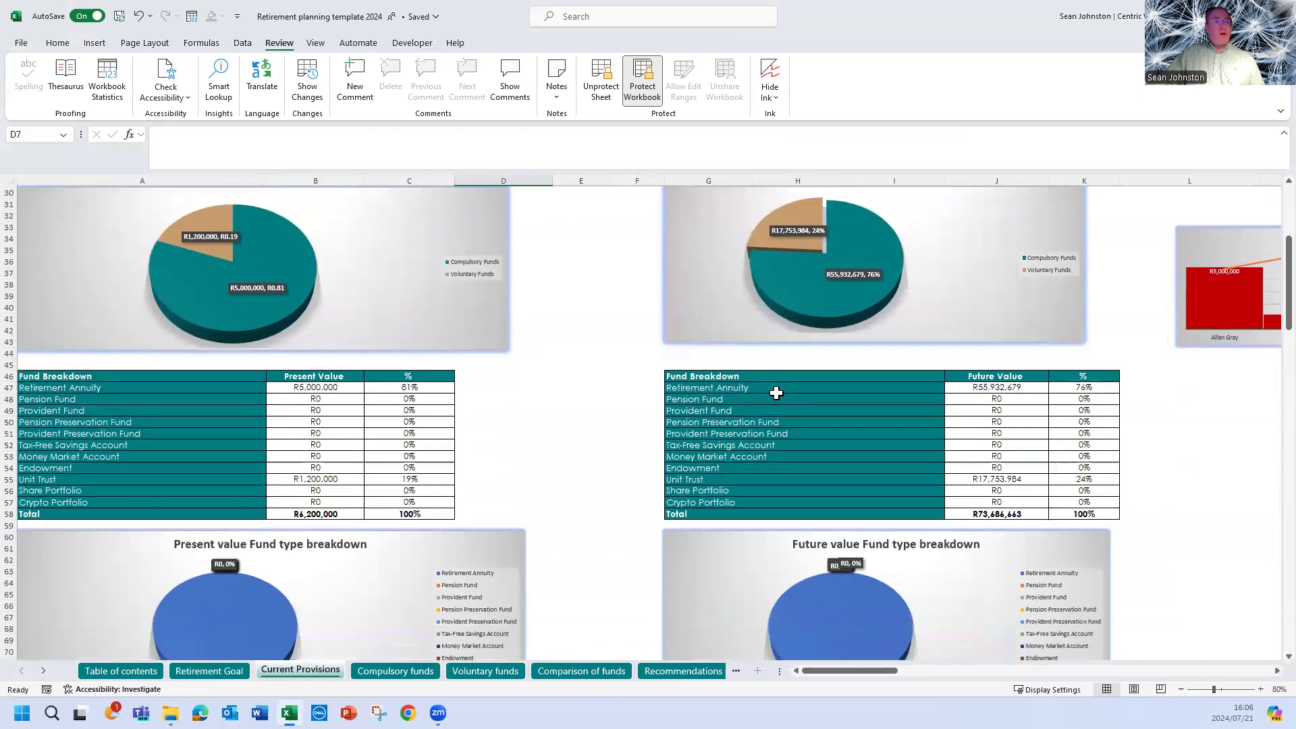
scroll(776, 392, up, 10)
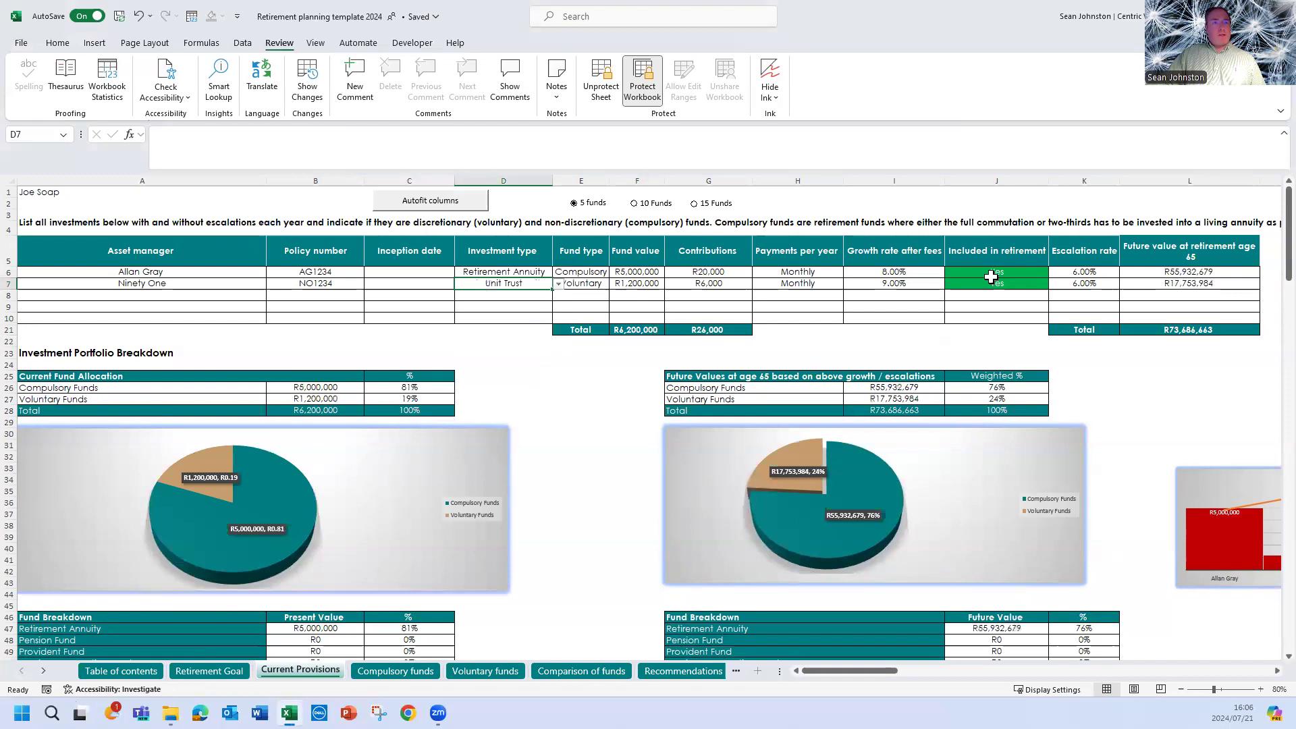
scroll(607, 439, down, 7)
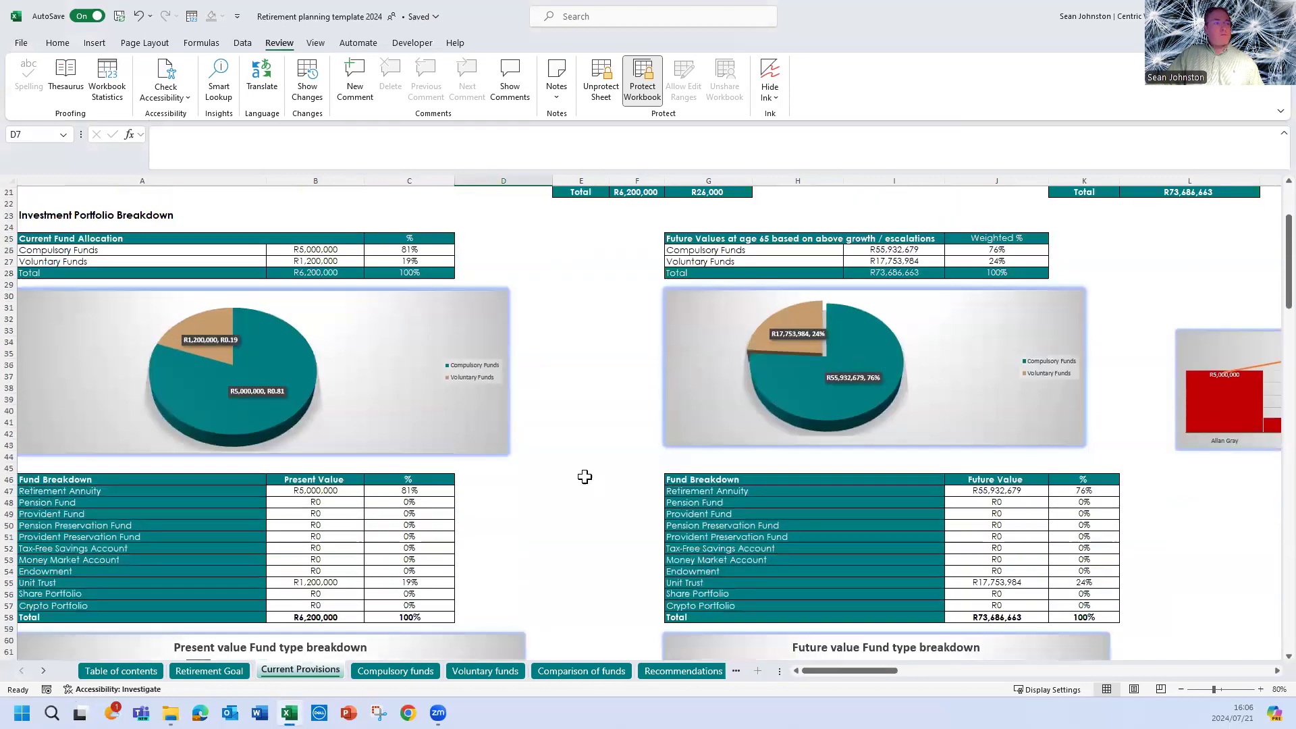
scroll(585, 476, down, 11)
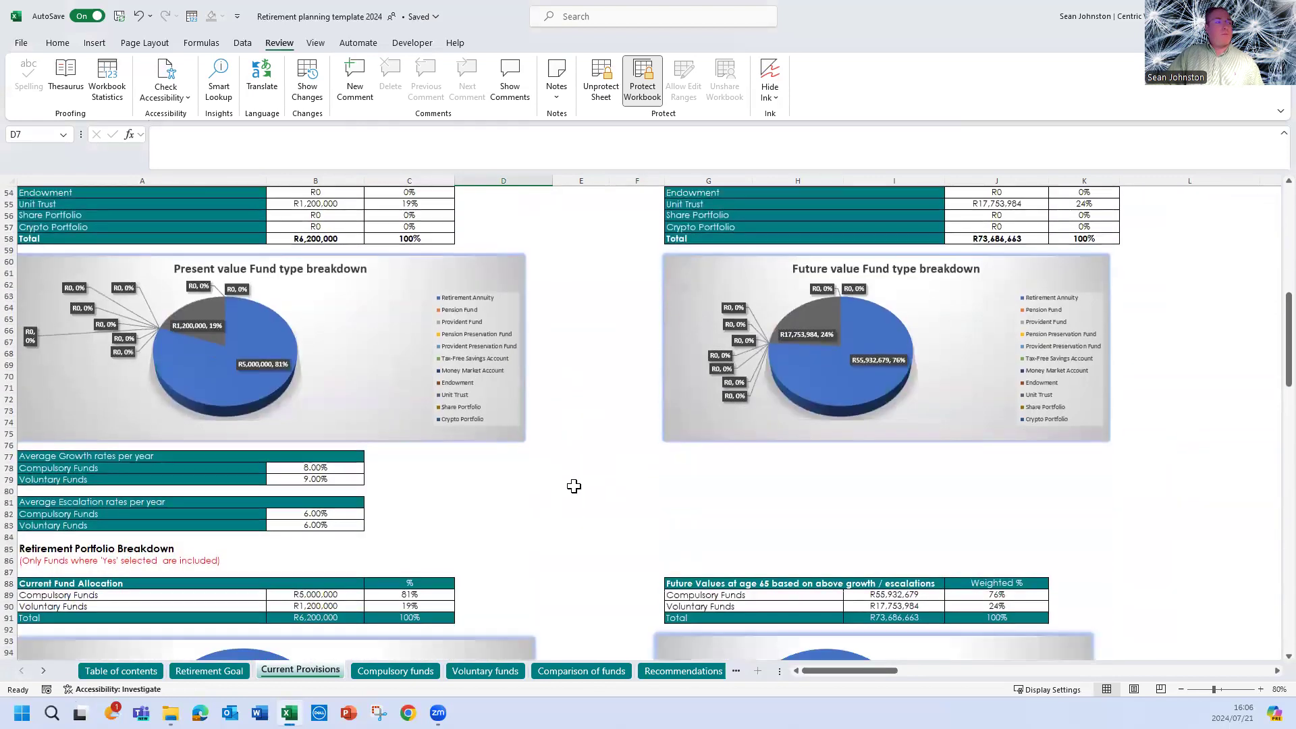
scroll(573, 486, down, 10)
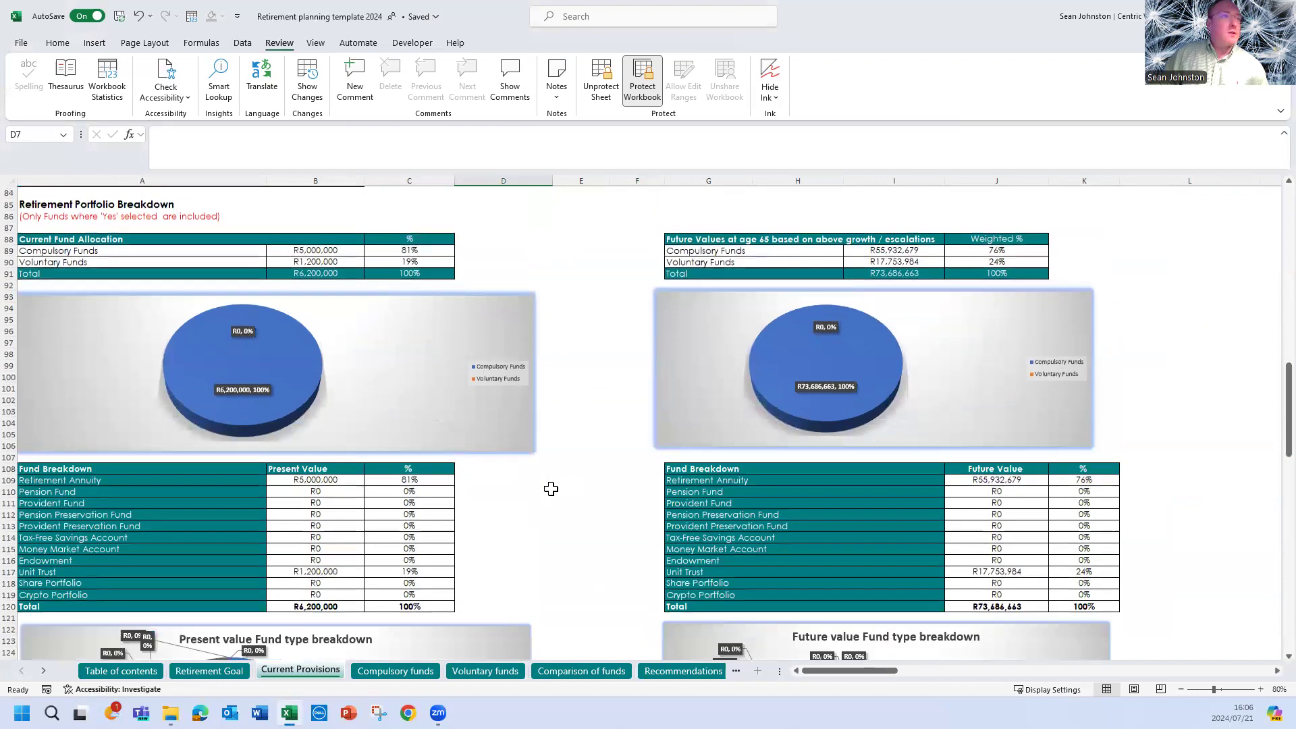
scroll(552, 489, down, 7)
scroll(577, 464, up, 2)
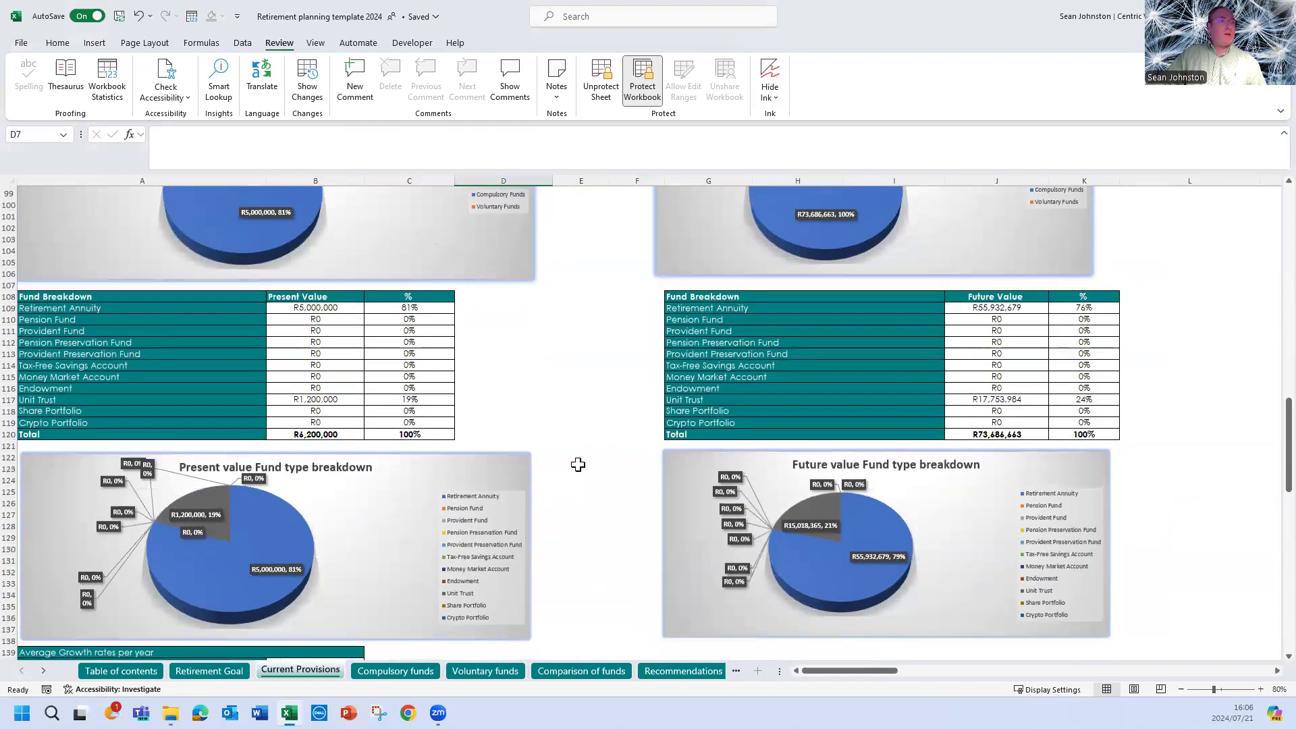
scroll(577, 464, up, 6)
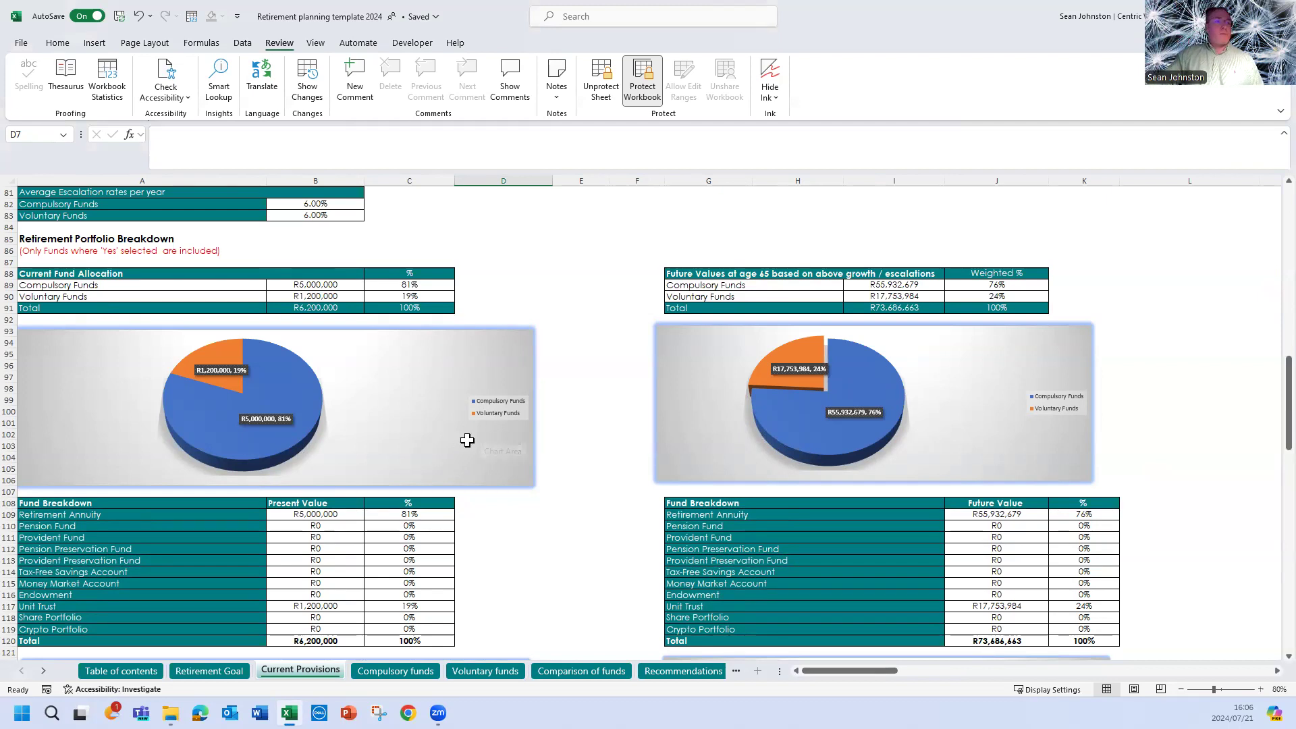
scroll(469, 435, down, 5)
scroll(470, 434, up, 6)
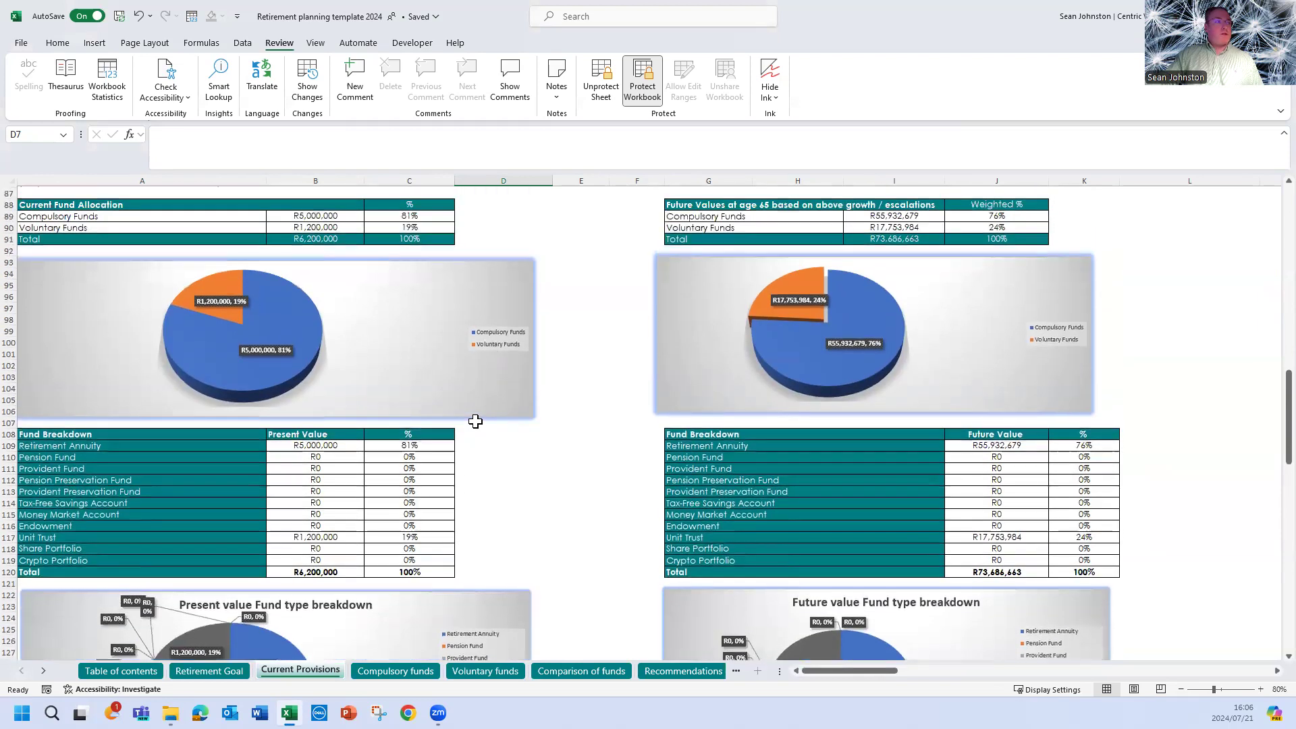
Exclude the Ninety One unit trust from retirement by setting its Included in retirement value to No.
scroll(582, 348, up, 20)
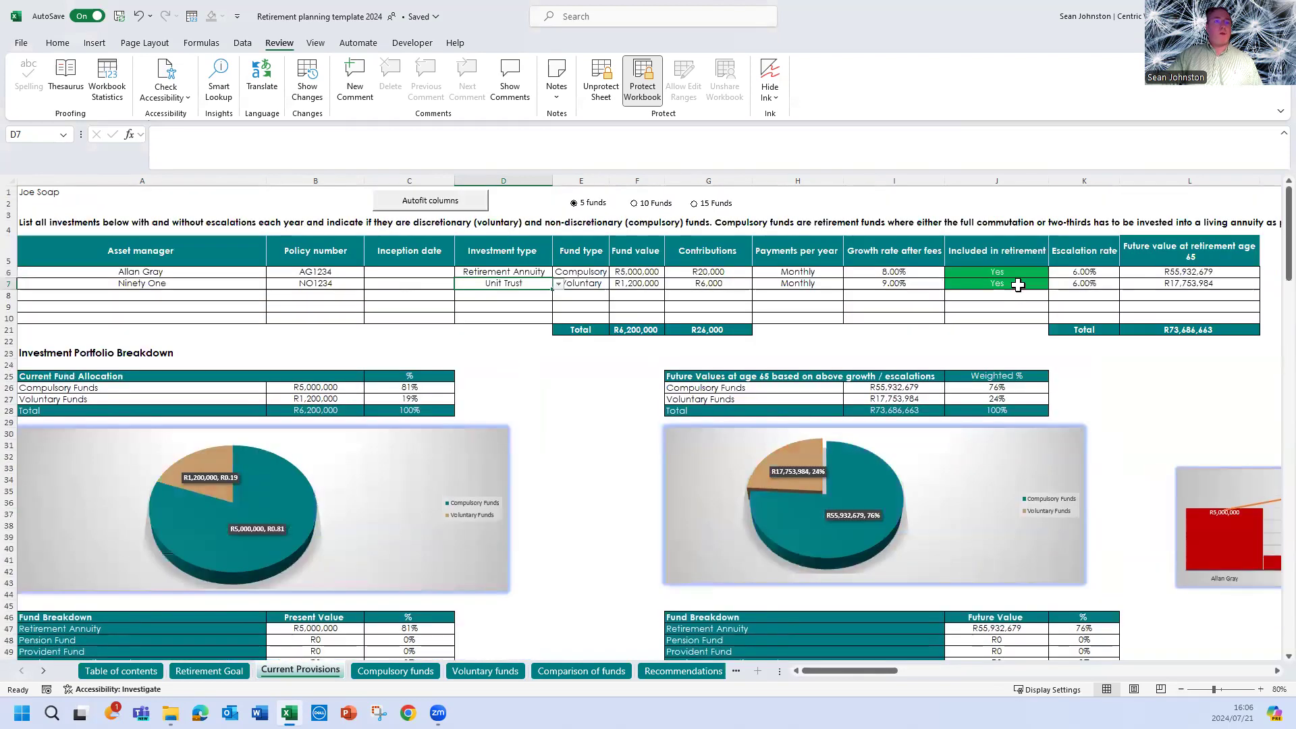
click(1017, 285)
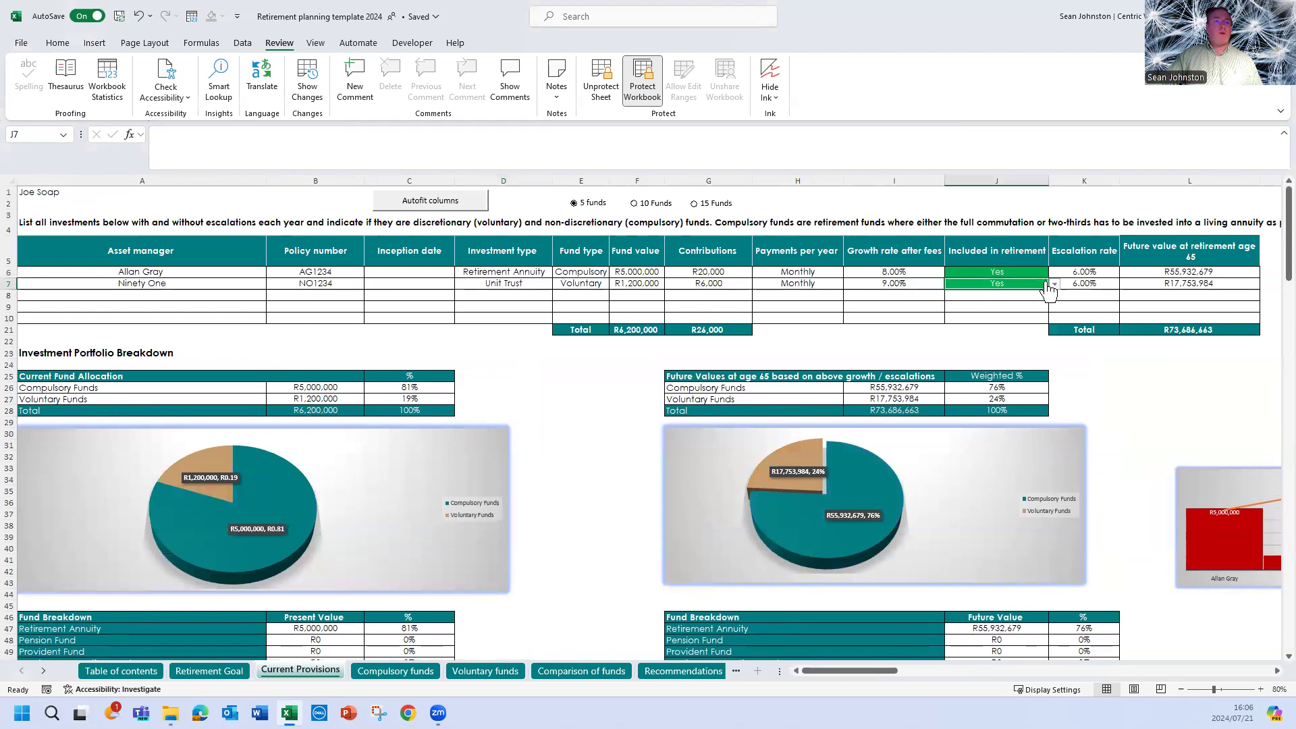
click(1054, 284)
key(Escape)
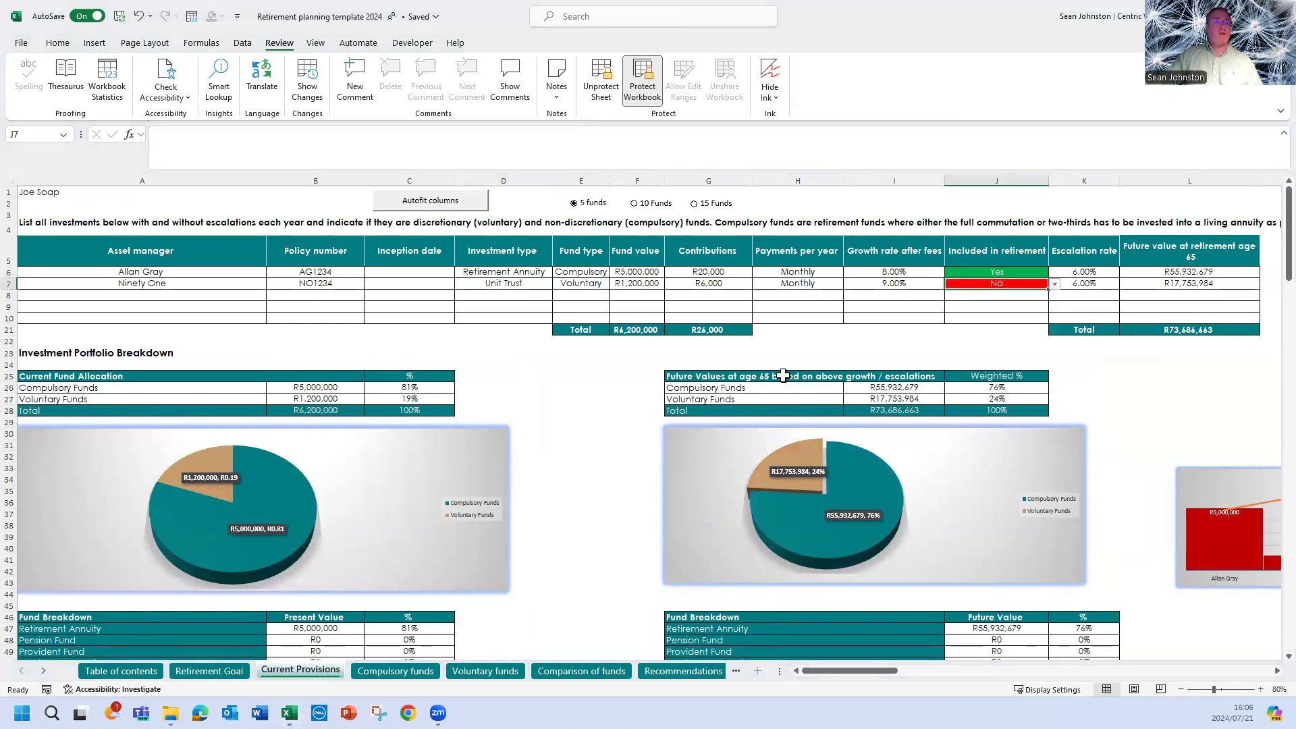
Review how the exclusion affects the Retirement Portfolio Breakdown, its average rates and the commutation table for compulsory funds.
scroll(803, 387, down, 5)
scroll(753, 409, down, 14)
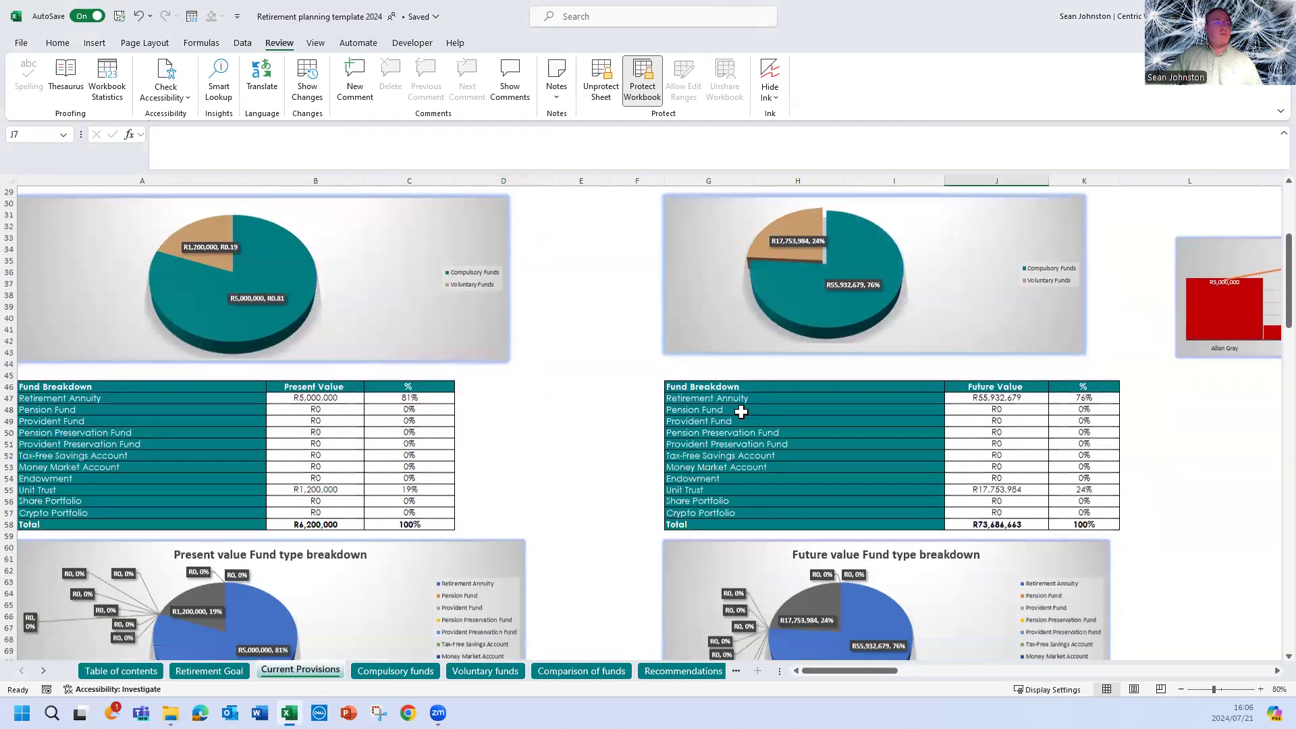
scroll(416, 509, down, 16)
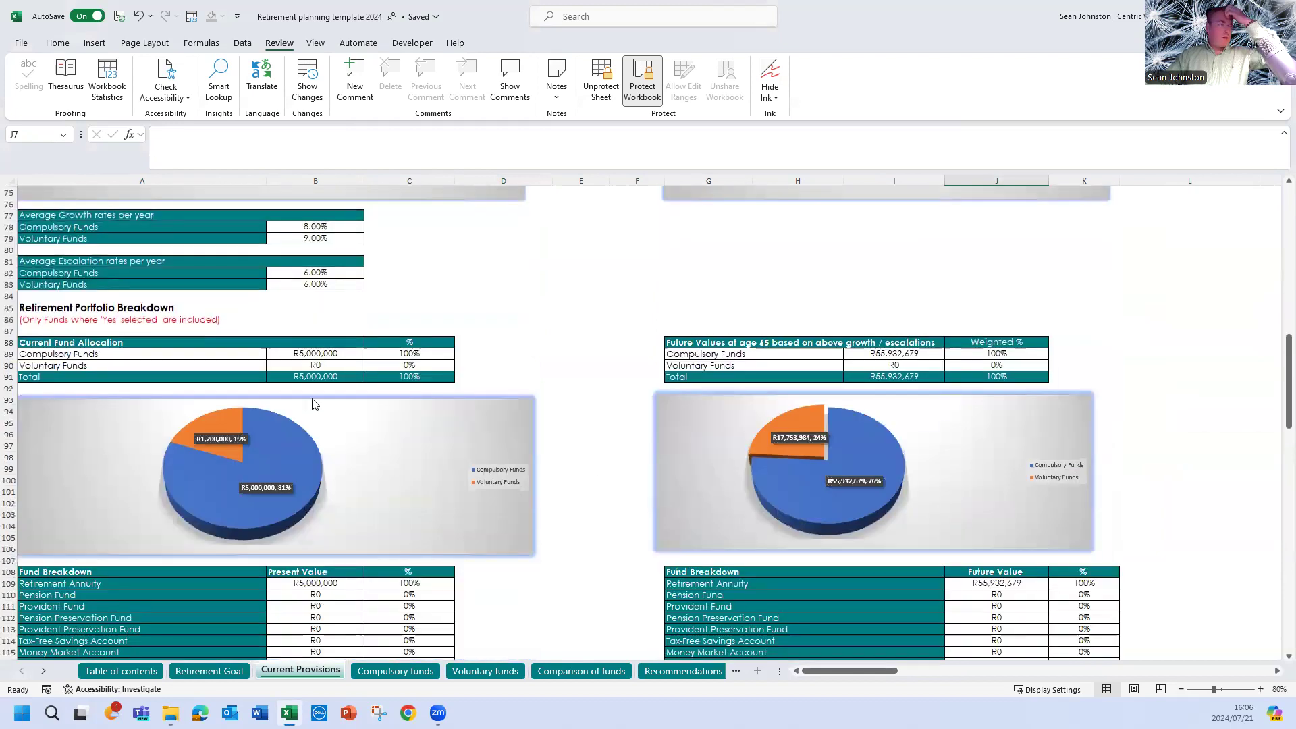
scroll(405, 354, down, 5)
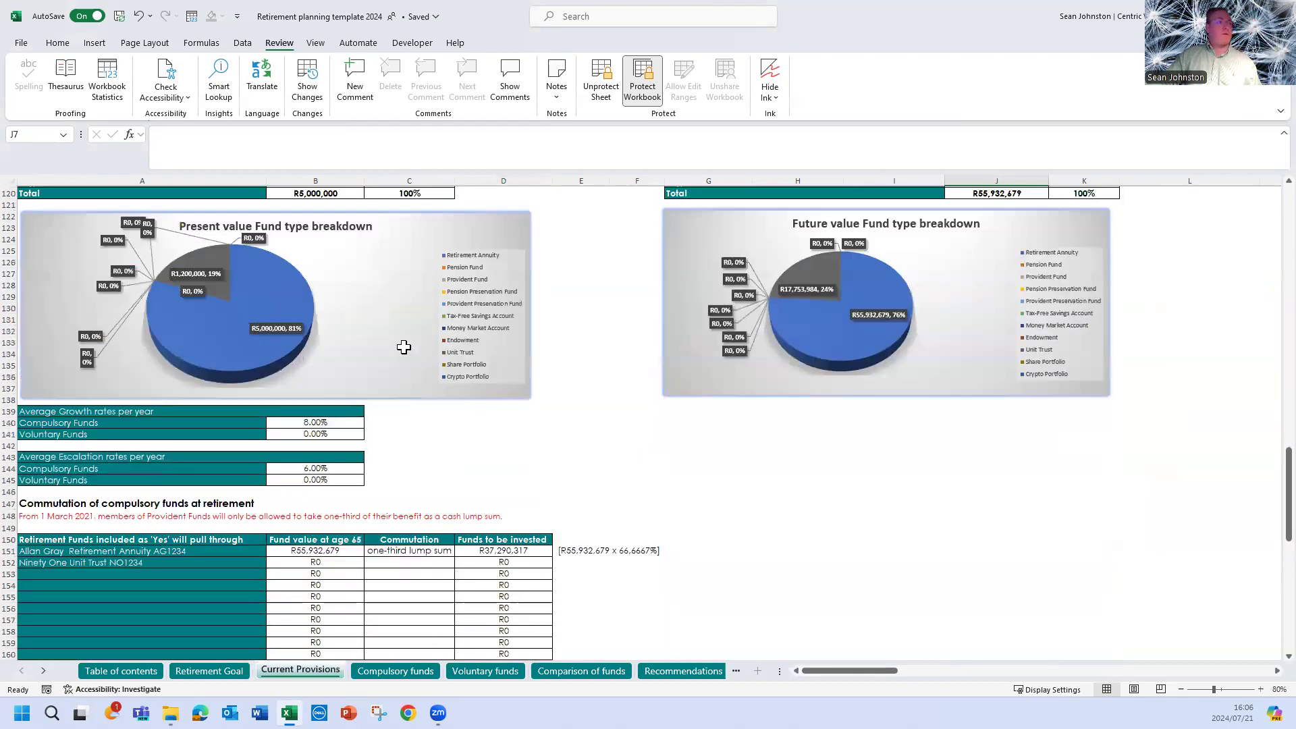
scroll(437, 364, up, 20)
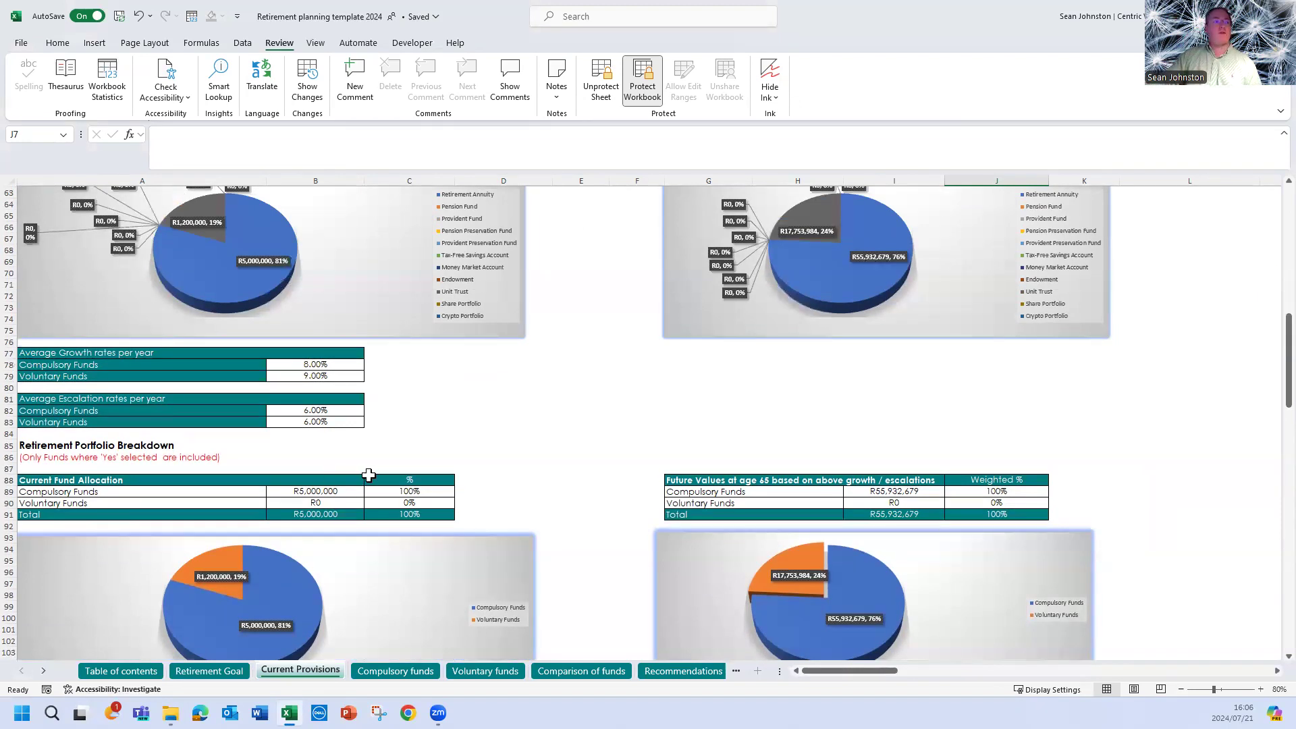
Compare the retirement portfolio's total future value with the required lump sum on the Retirement Goal sheet, and return to Current Provisions.
scroll(369, 476, down, 2)
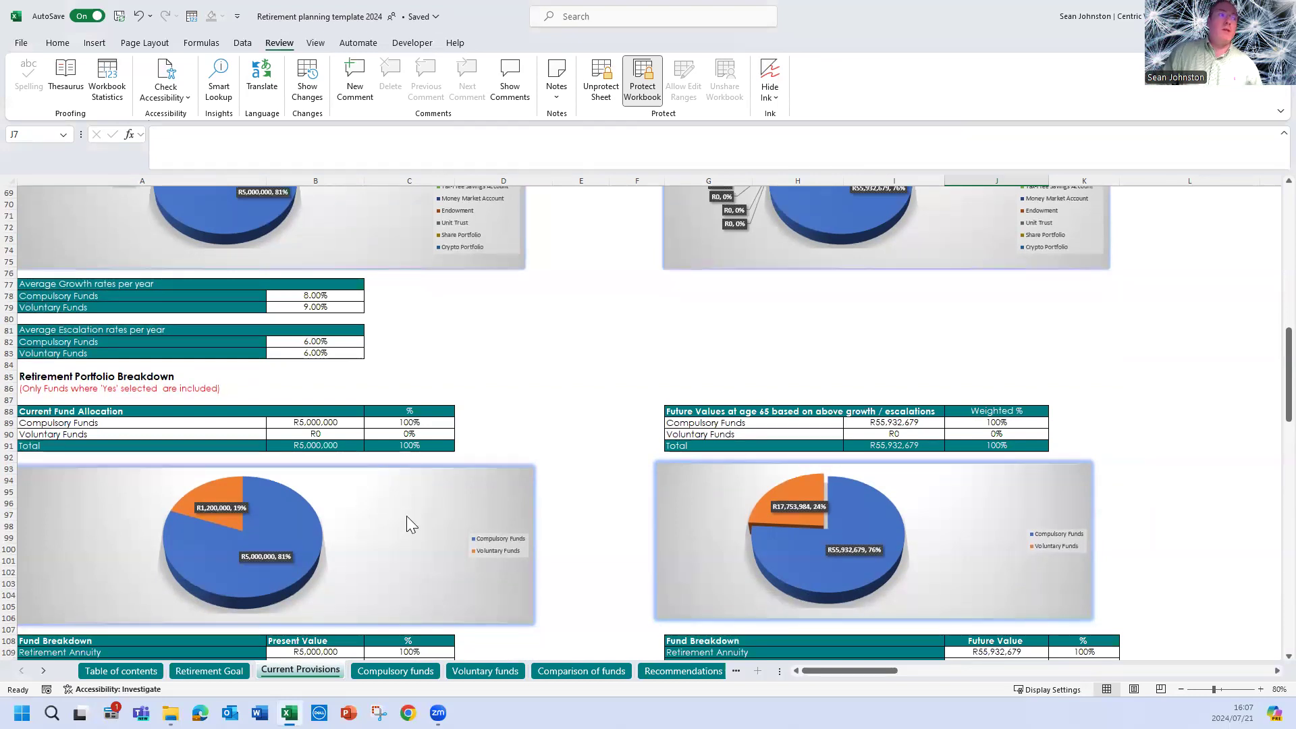
scroll(463, 519, down, 1)
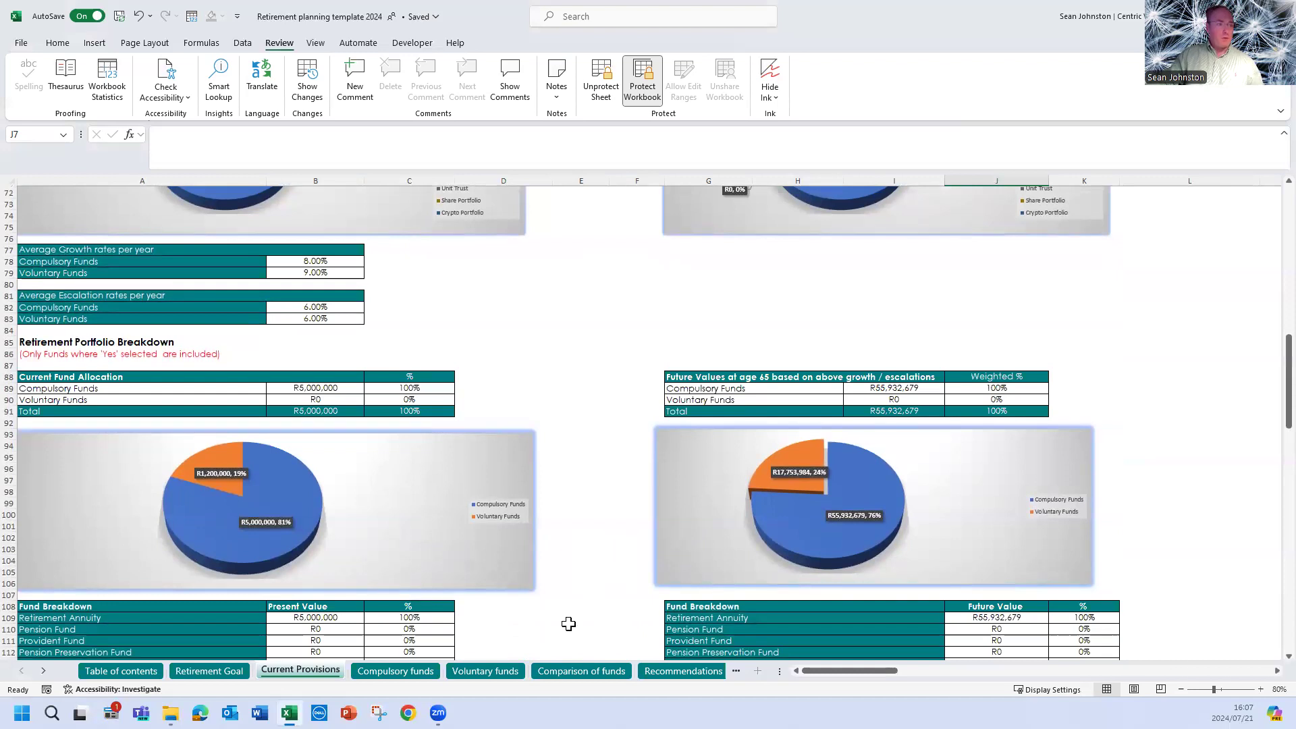
click(222, 671)
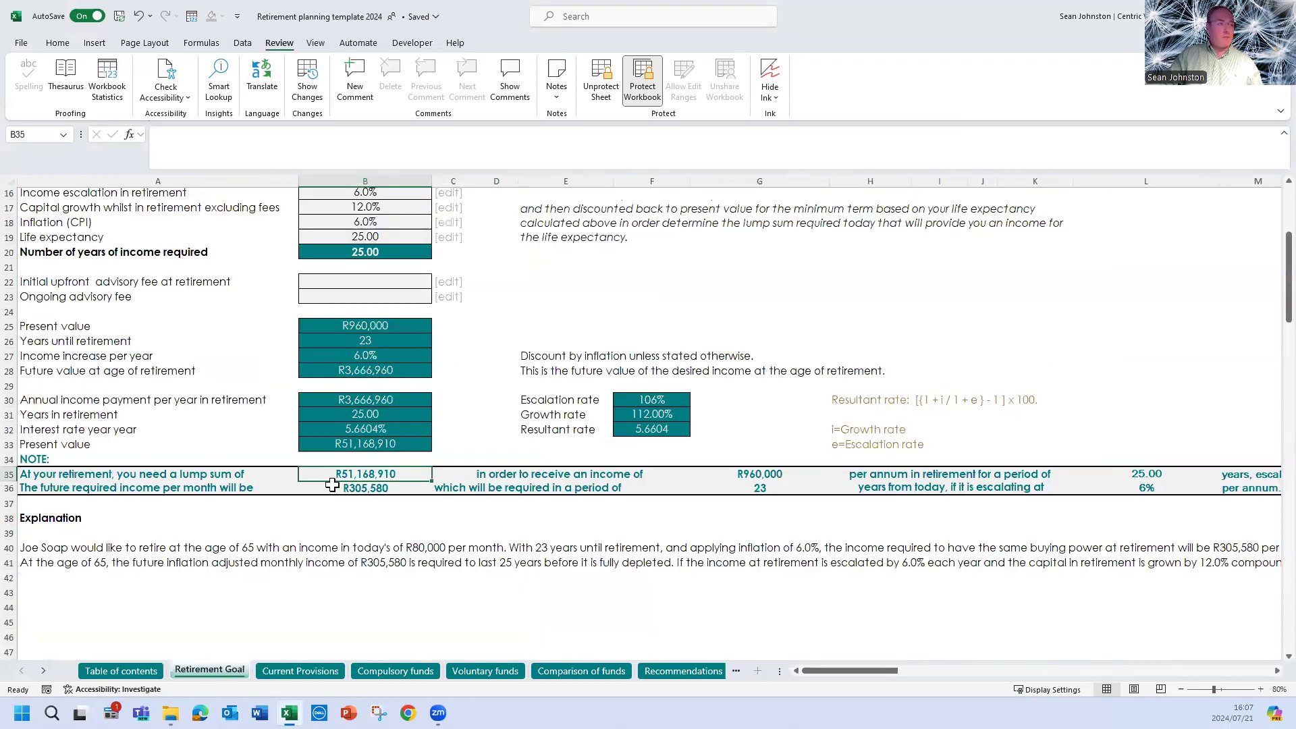
click(294, 668)
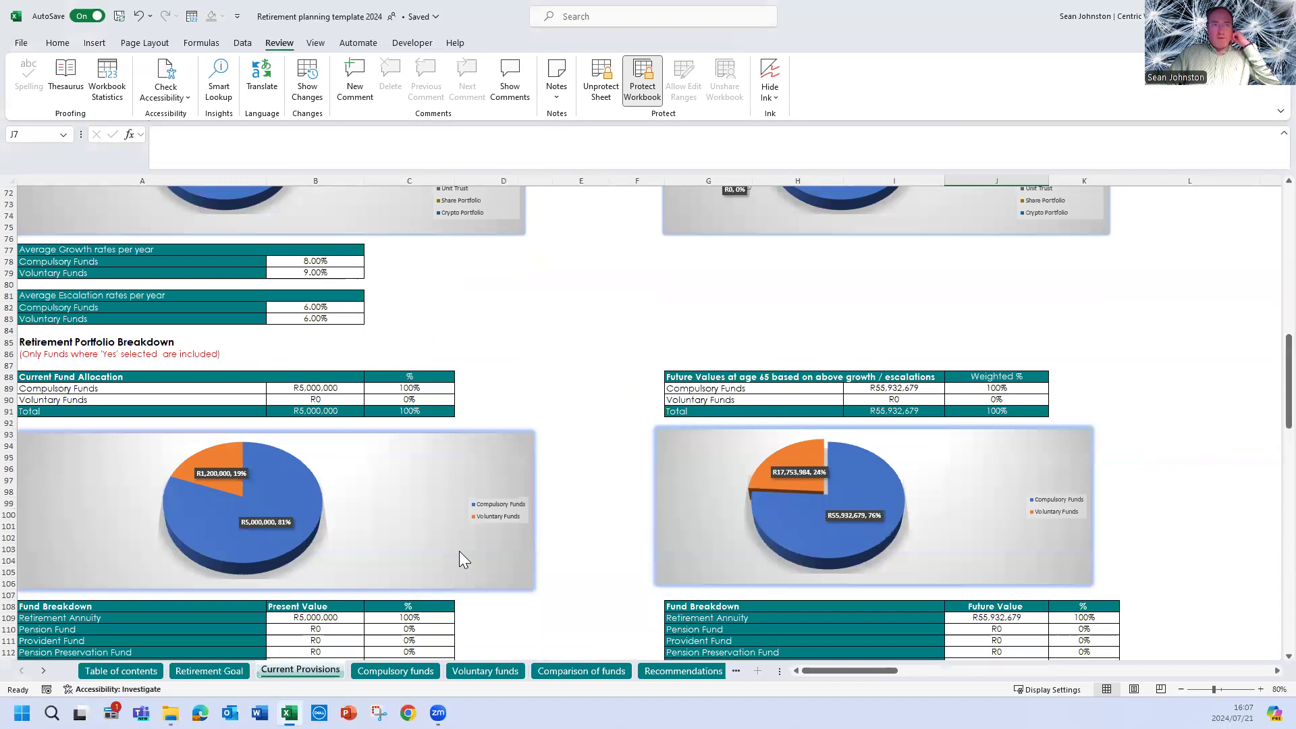
Review the Retirement Portfolio Breakdown, its average rates and the commutation table for compulsory funds with the Ninety One fund excluded.
scroll(382, 540, down, 1)
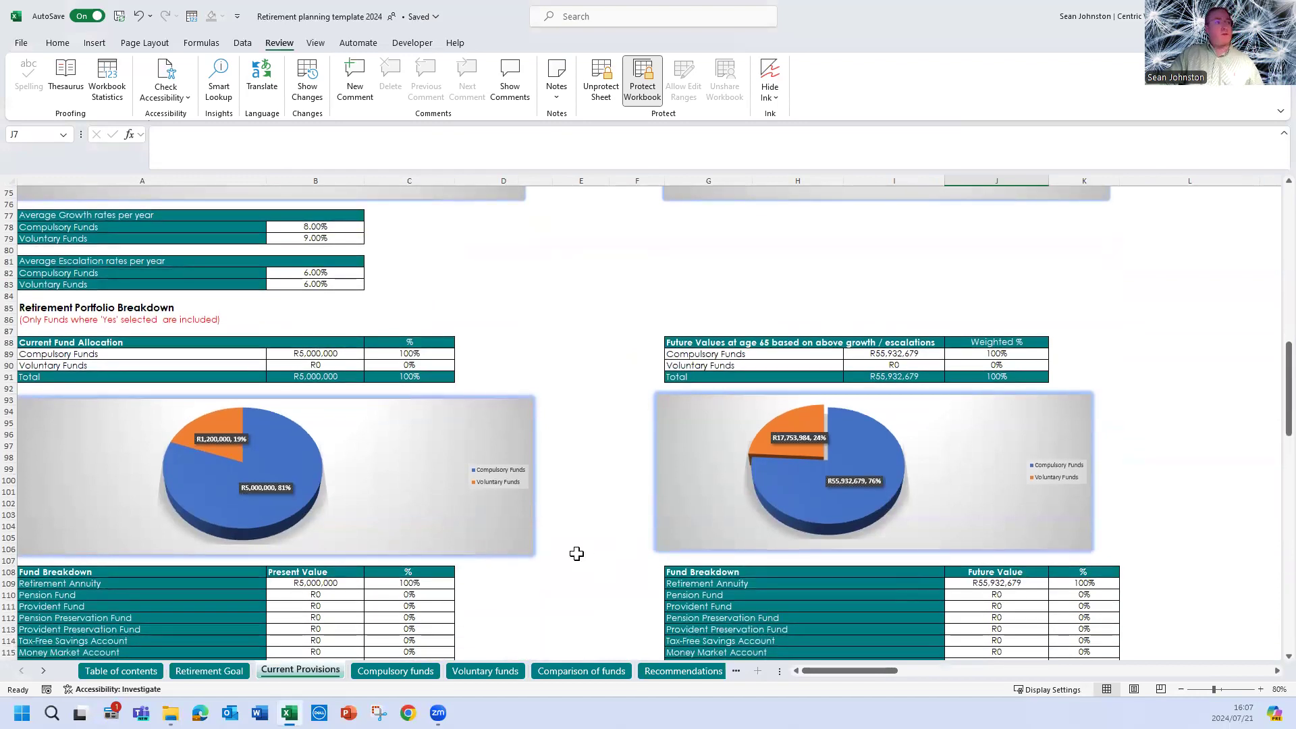
scroll(576, 554, down, 8)
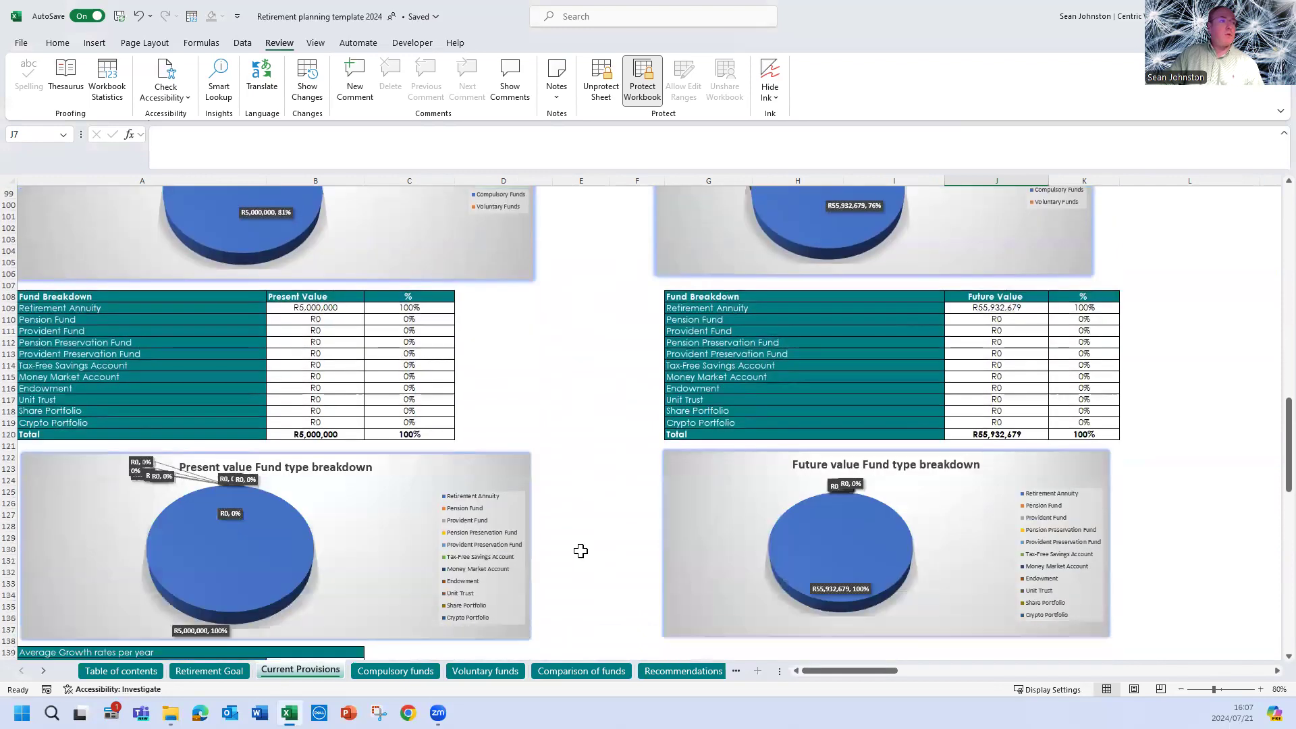
scroll(580, 551, down, 2)
scroll(478, 473, down, 7)
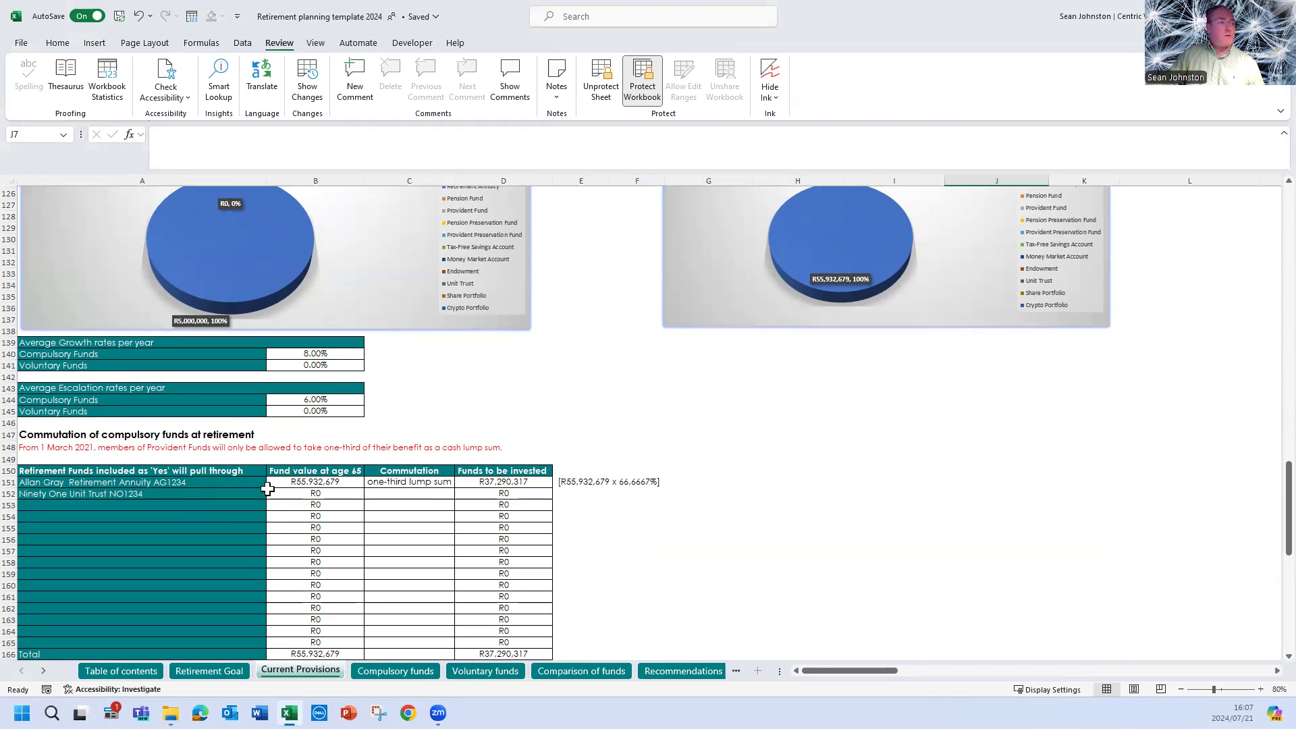
Change the Ninety One fund's investment type to Retirement Annuity in the investments list.
drag(1287, 503, 1266, 193)
click(530, 283)
click(558, 284)
click(509, 297)
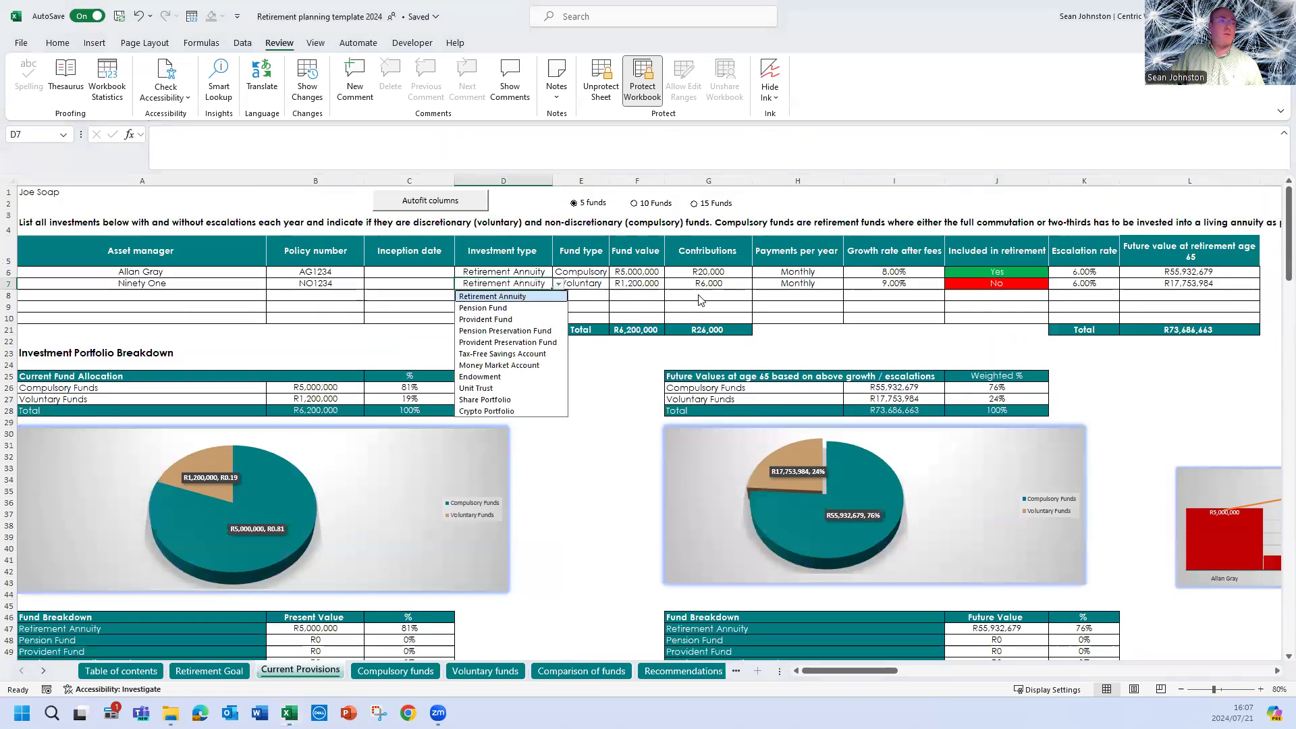
scroll(724, 510, down, 1)
scroll(743, 498, up, 1)
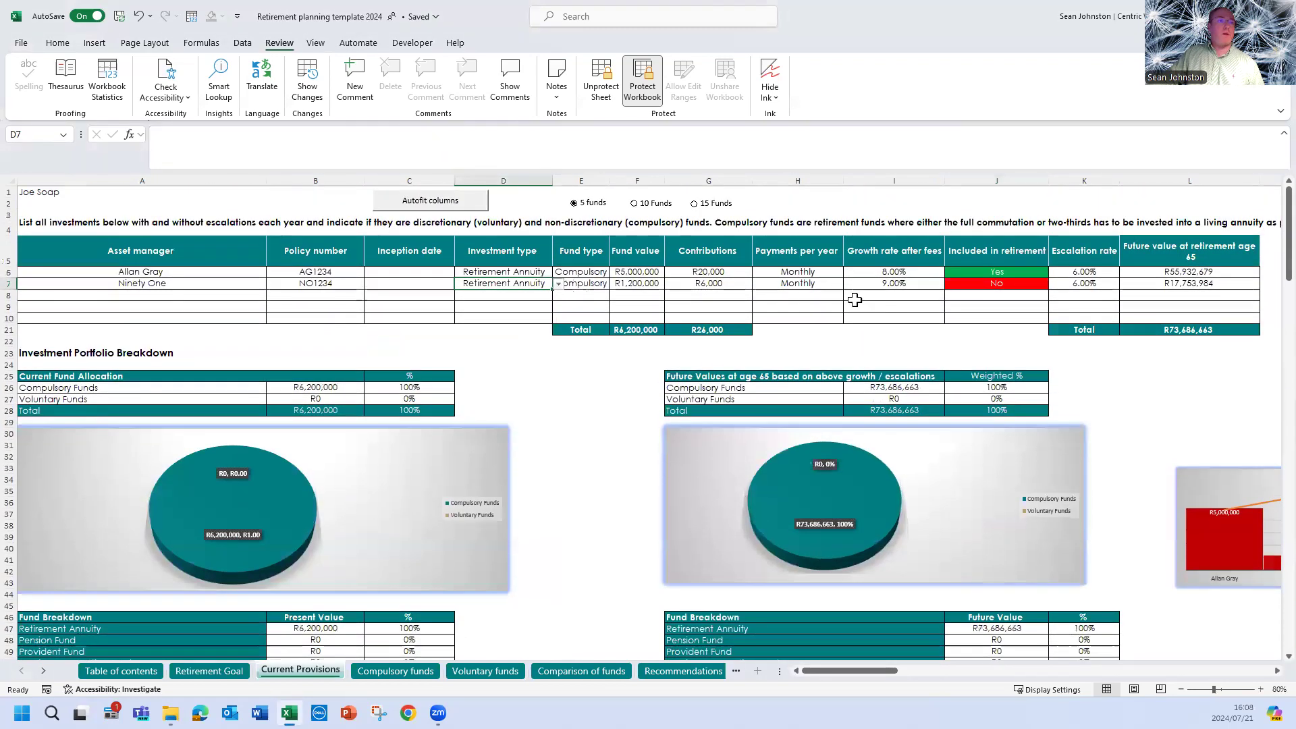
Include the Ninety One retirement annuity by setting its Included in retirement value to Yes.
click(998, 284)
click(1053, 284)
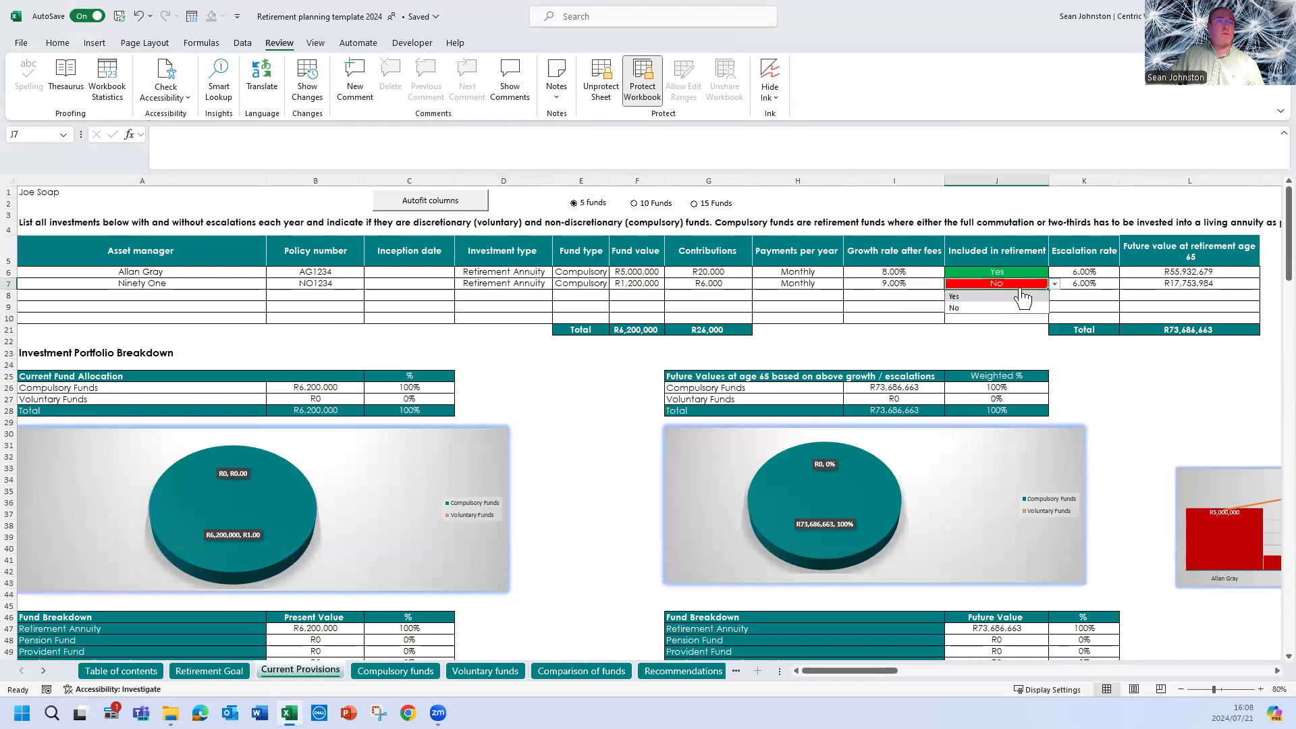
click(1012, 285)
click(1054, 284)
click(976, 297)
Set the Allan Gray retirement annuity's commutation to full amount in the Commutation of compulsory funds at retirement table.
scroll(692, 518, down, 5)
scroll(686, 535, down, 16)
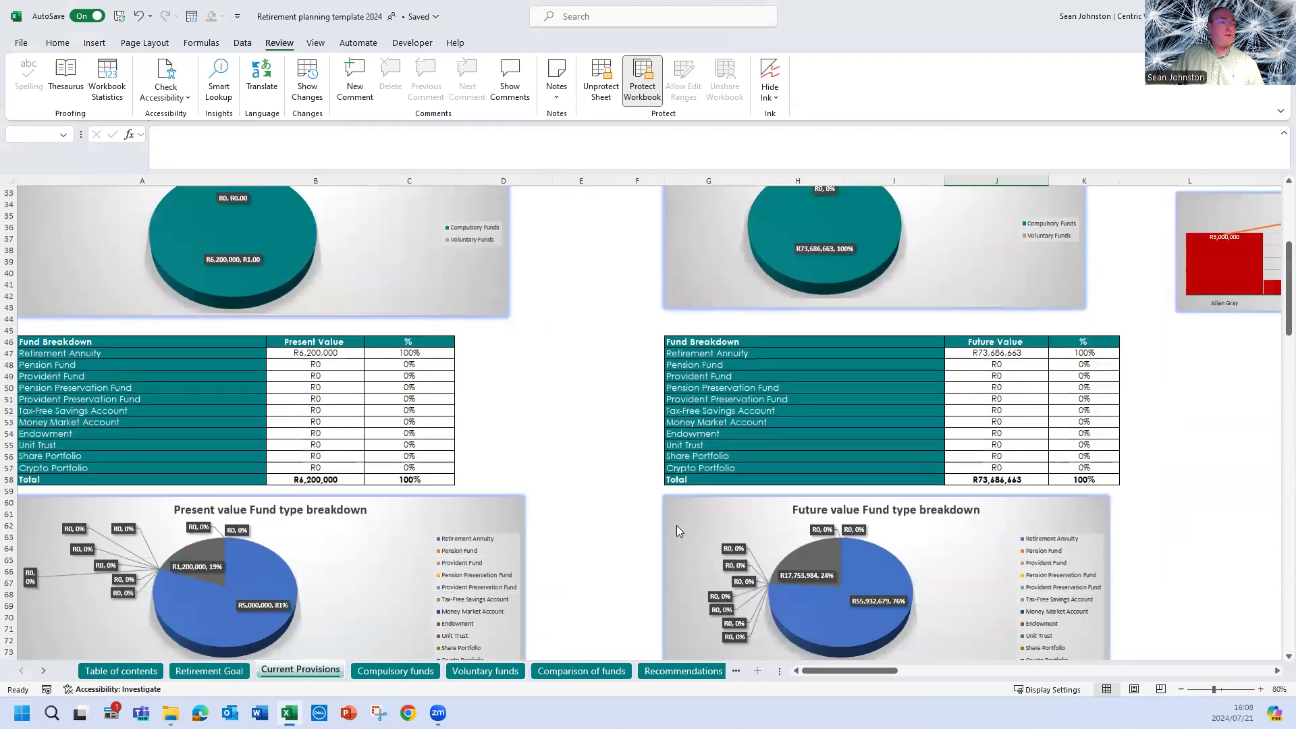
scroll(652, 538, down, 20)
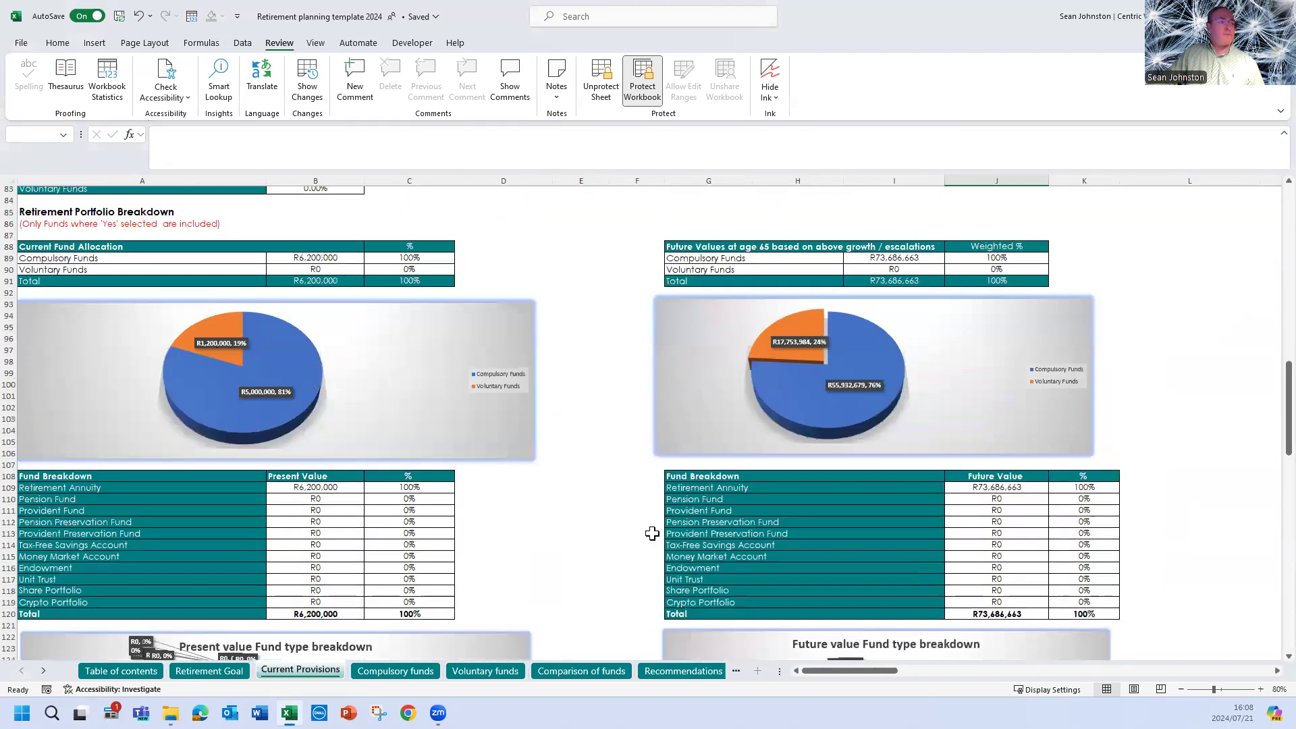
scroll(571, 415, up, 5)
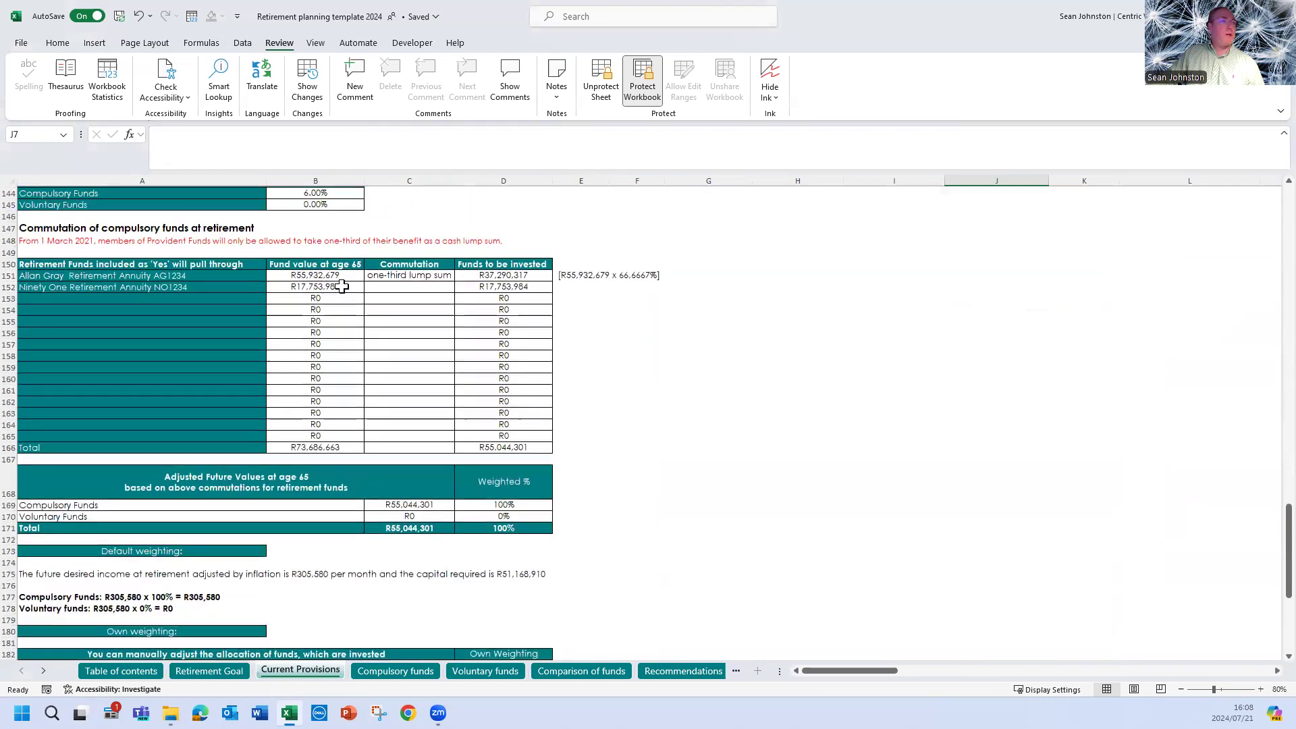
click(417, 281)
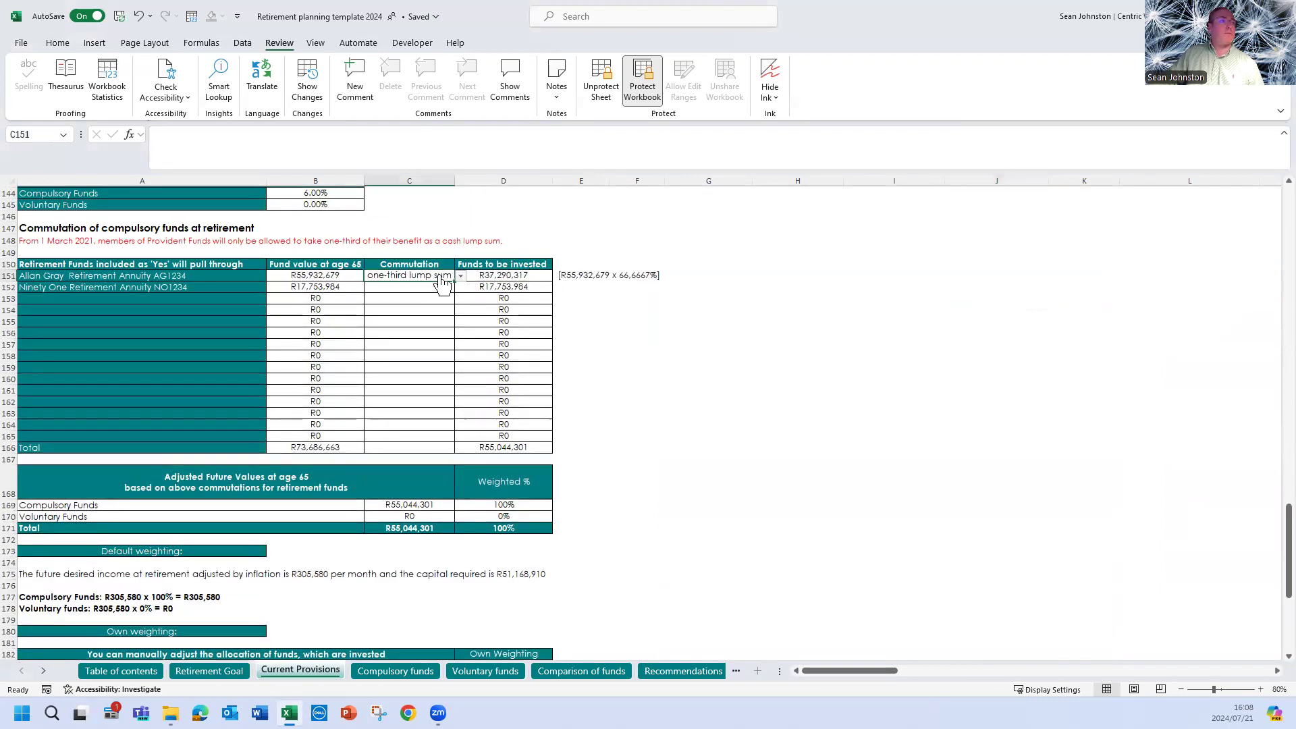
click(461, 276)
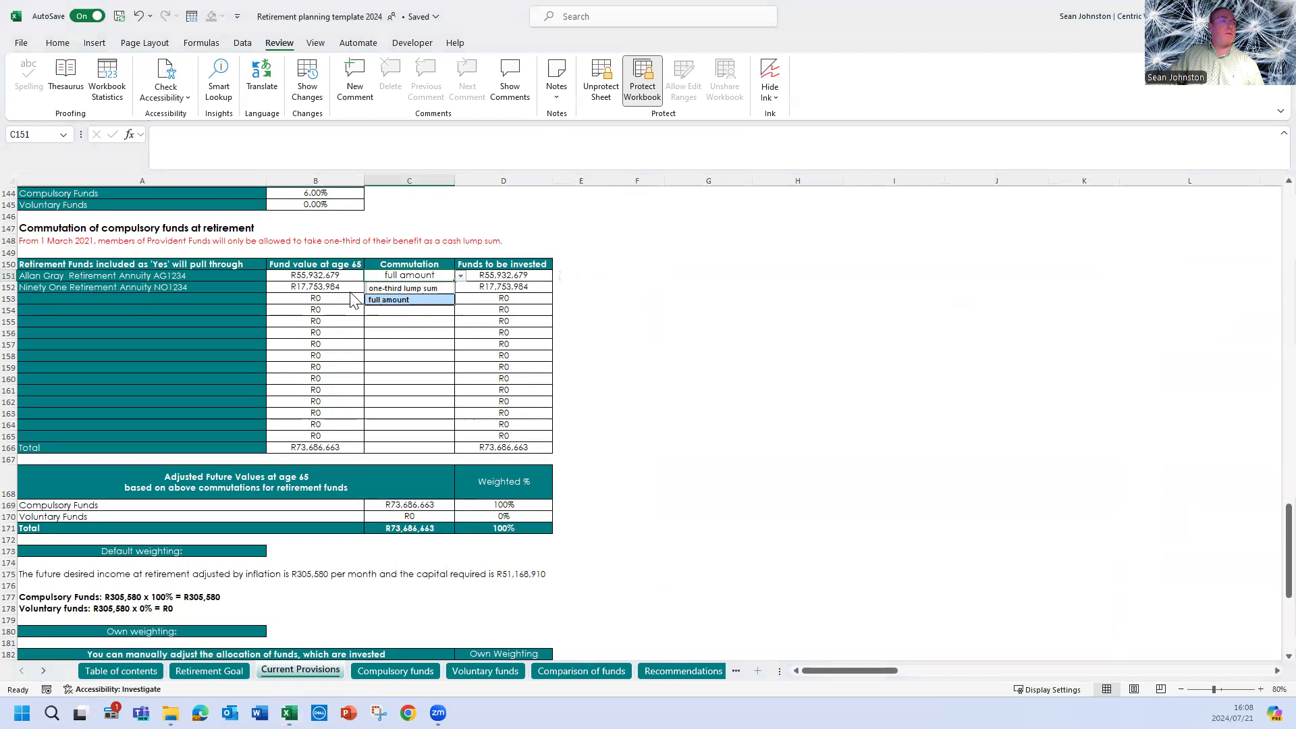
click(397, 301)
click(314, 288)
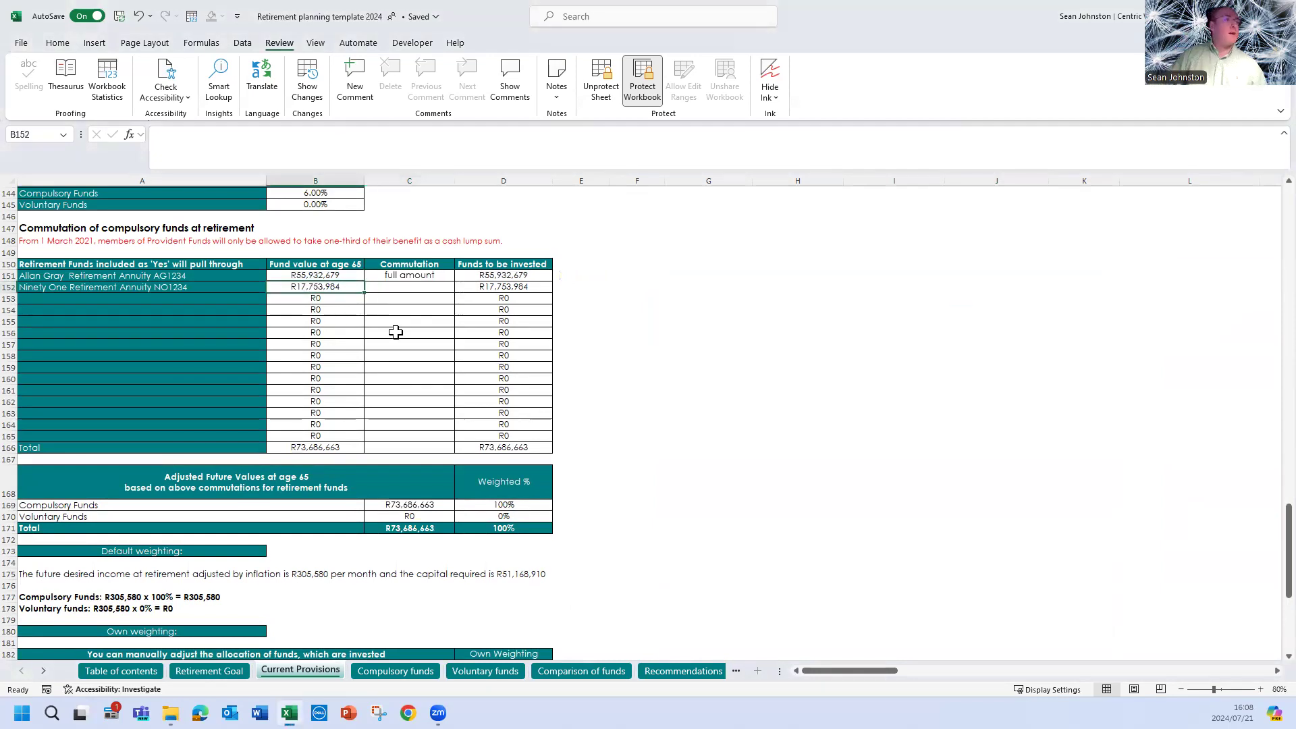
Change the Ninety One fund's investment type back to Unit Trust and set its Included in retirement value to No.
drag(1288, 540, 845, 268)
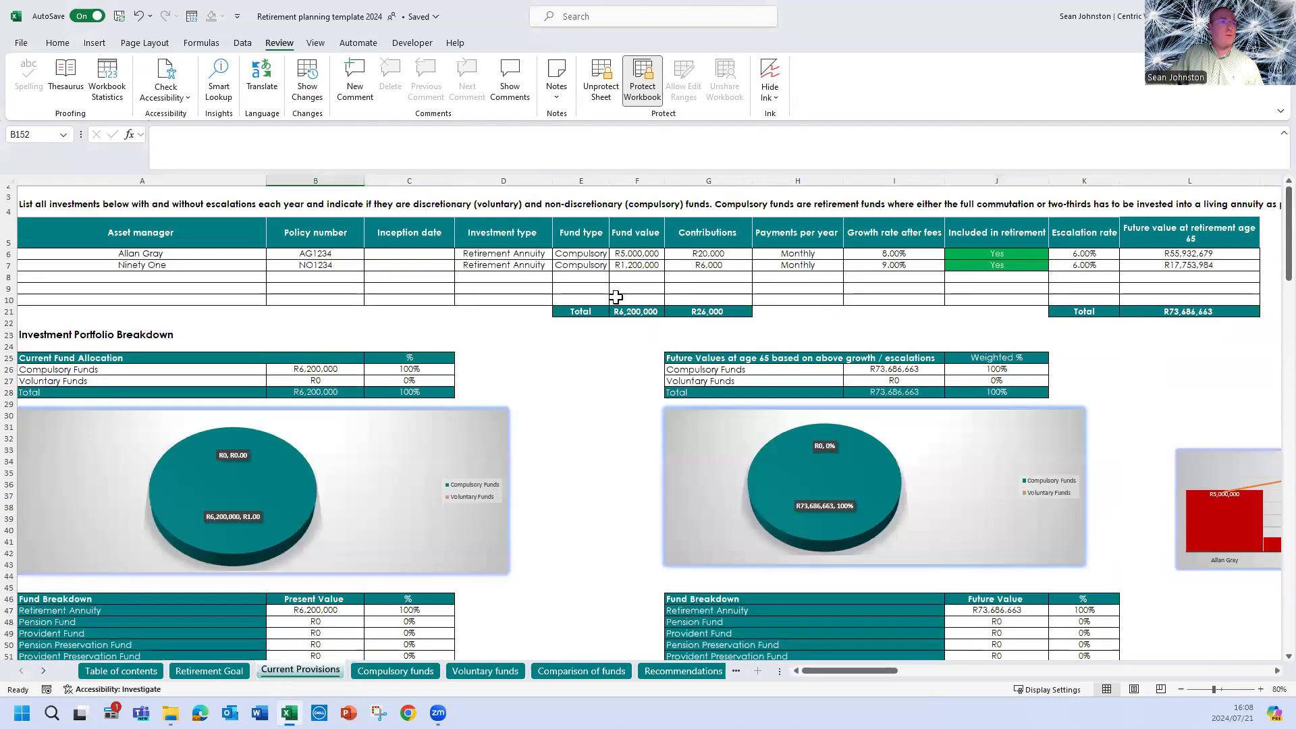
scroll(616, 297, up, 1)
click(536, 284)
click(558, 283)
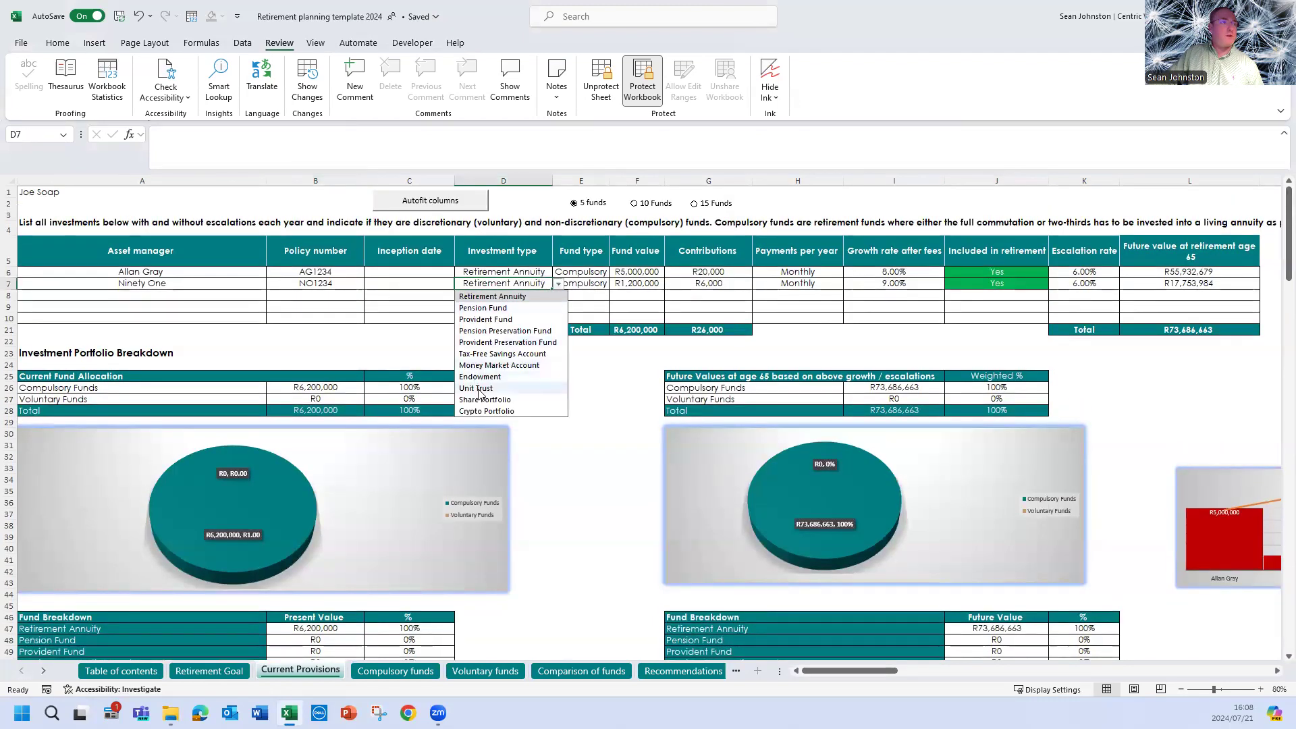
click(475, 388)
click(1046, 284)
click(1054, 285)
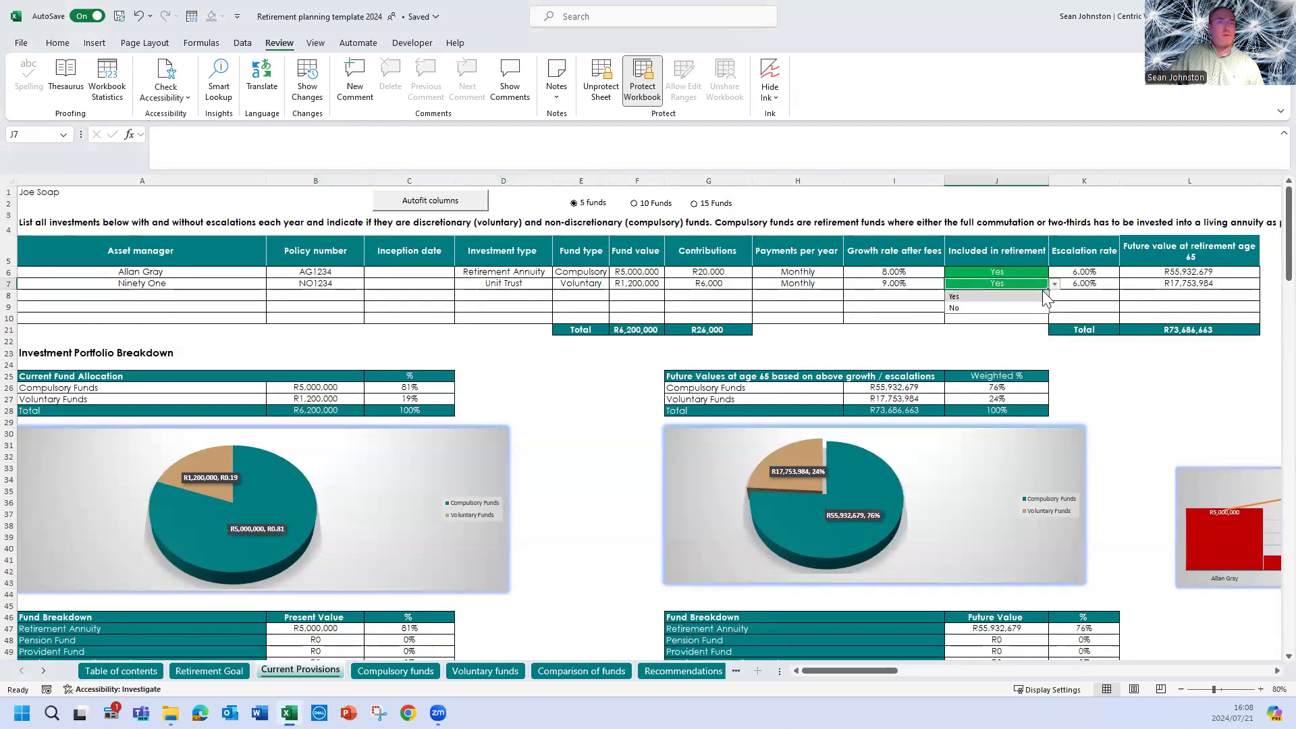
click(972, 307)
Set the Allan Gray retirement annuity's commutation back to one-third lump sum in the commutation table.
scroll(901, 318, down, 15)
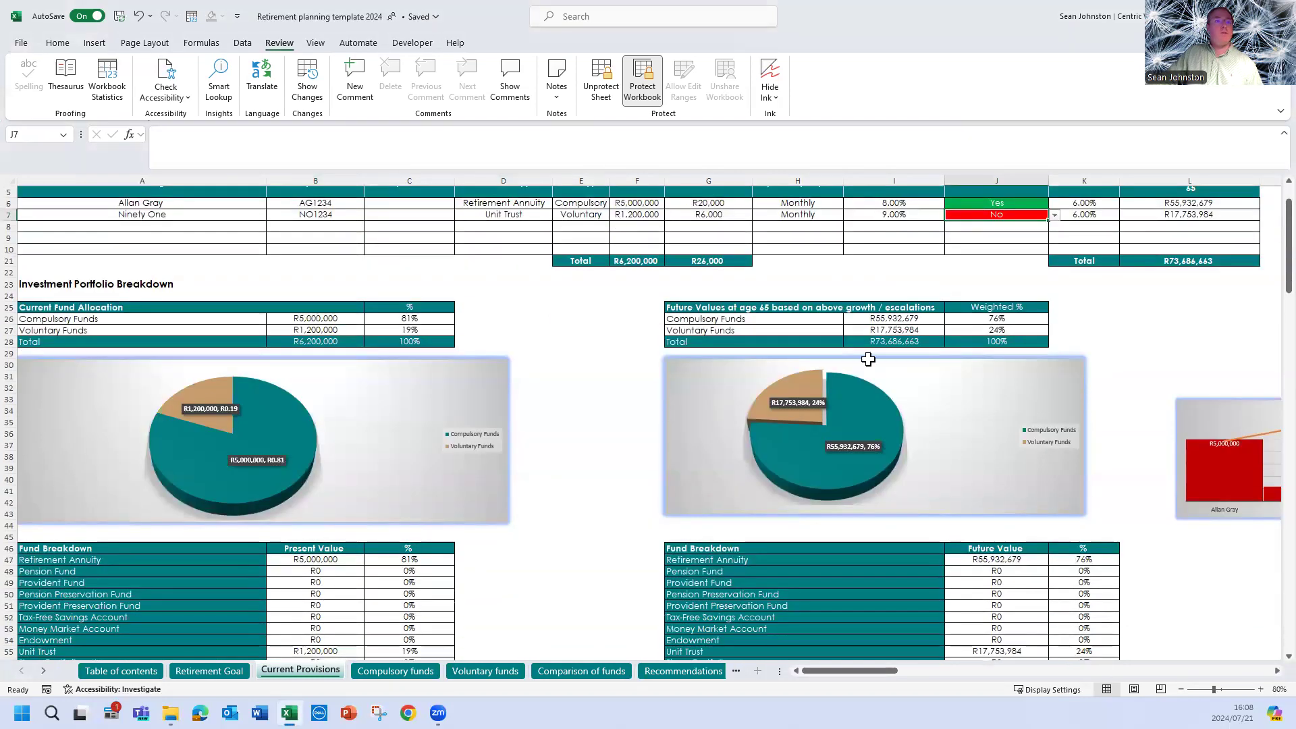
scroll(843, 382, down, 13)
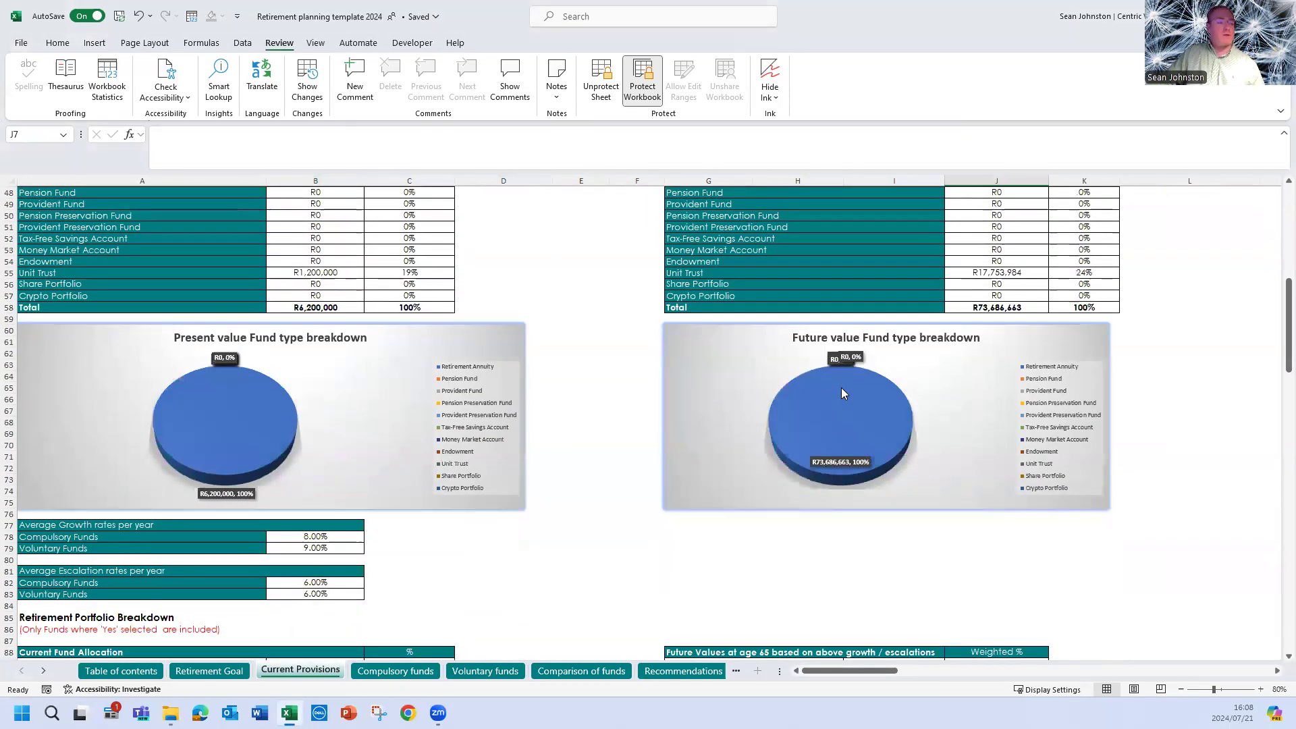
scroll(818, 396, down, 20)
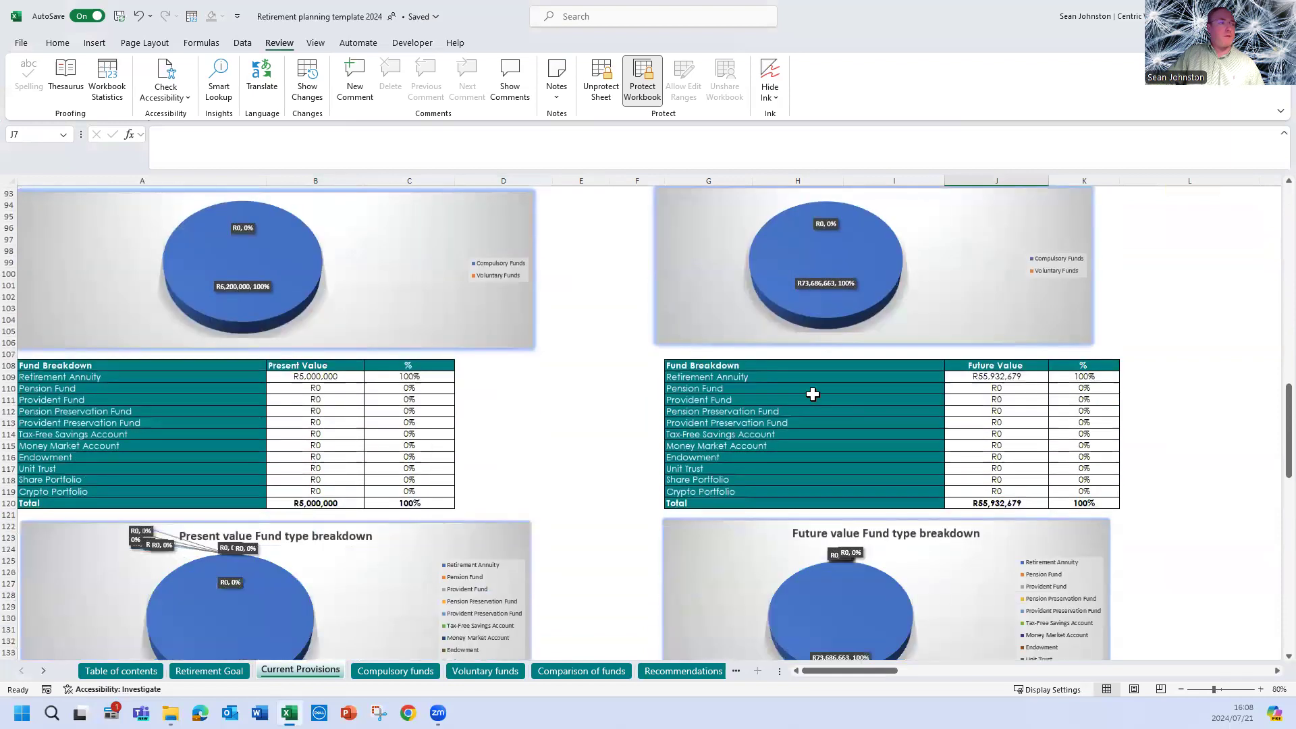
scroll(742, 404, up, 5)
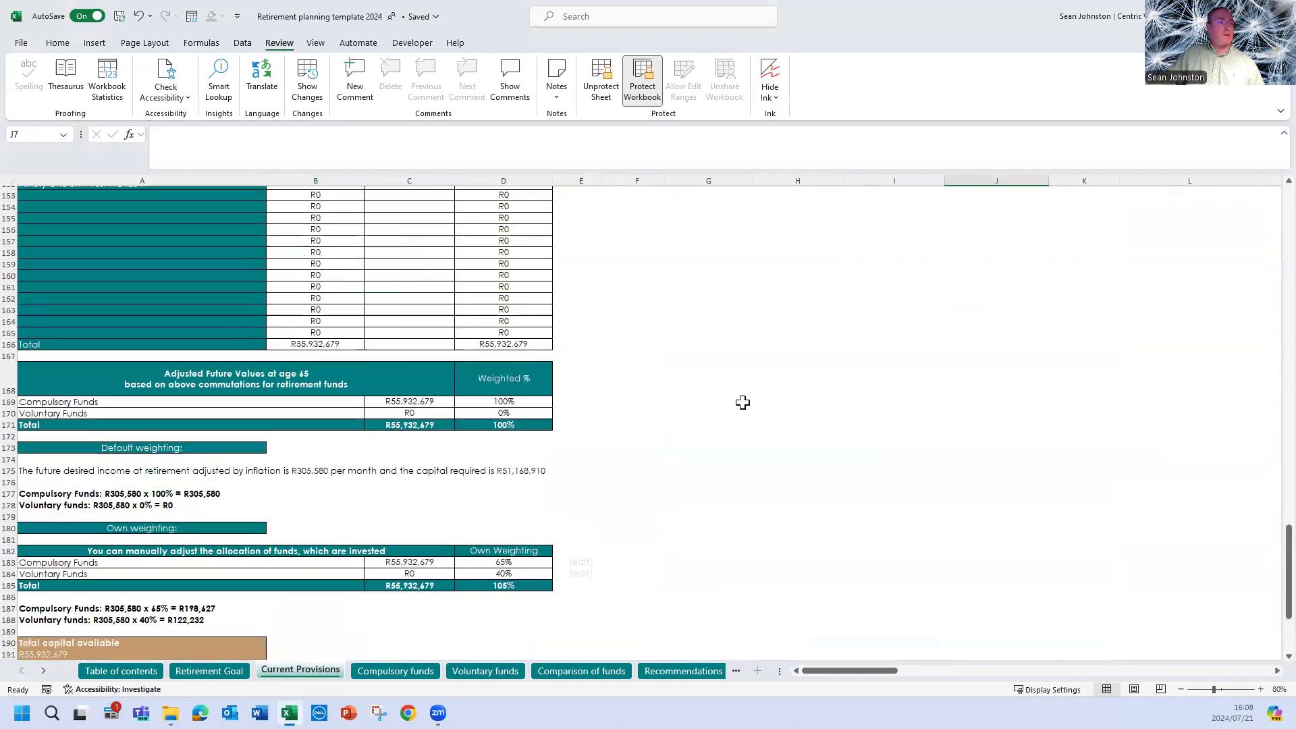
scroll(742, 402, up, 2)
scroll(520, 390, up, 2)
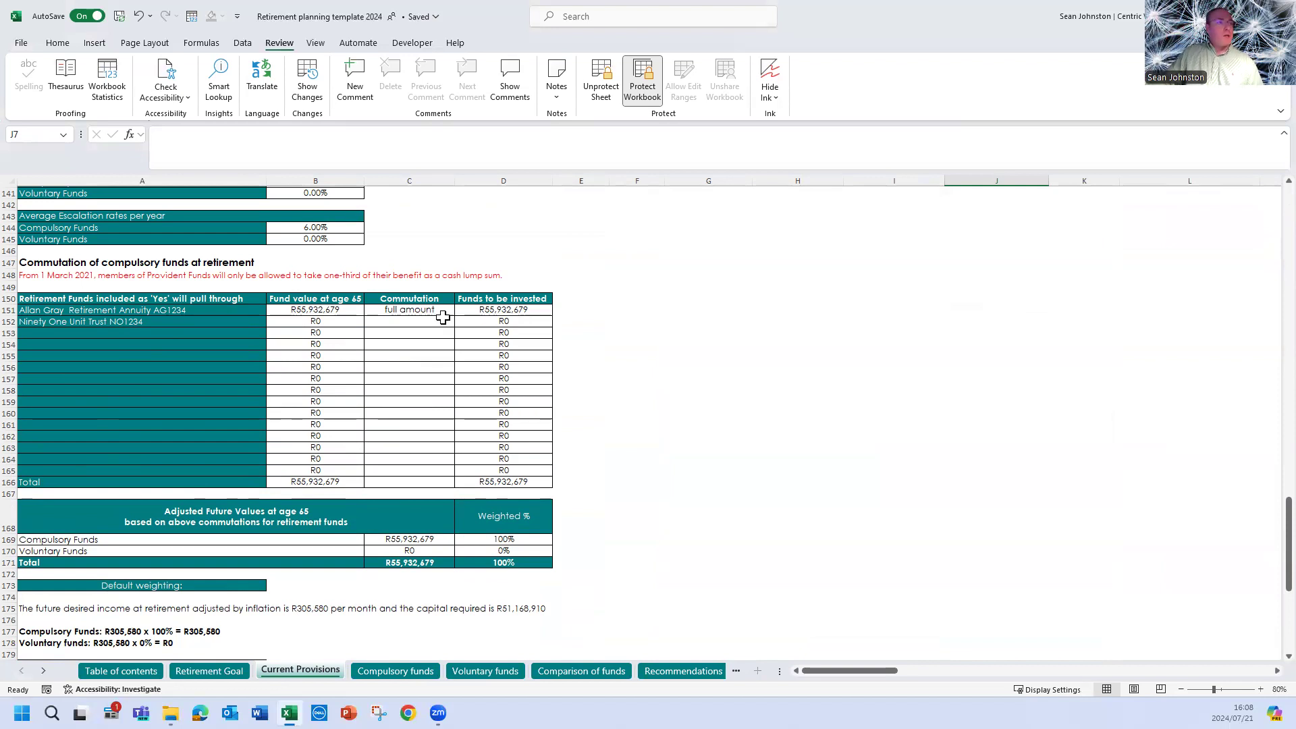
click(315, 308)
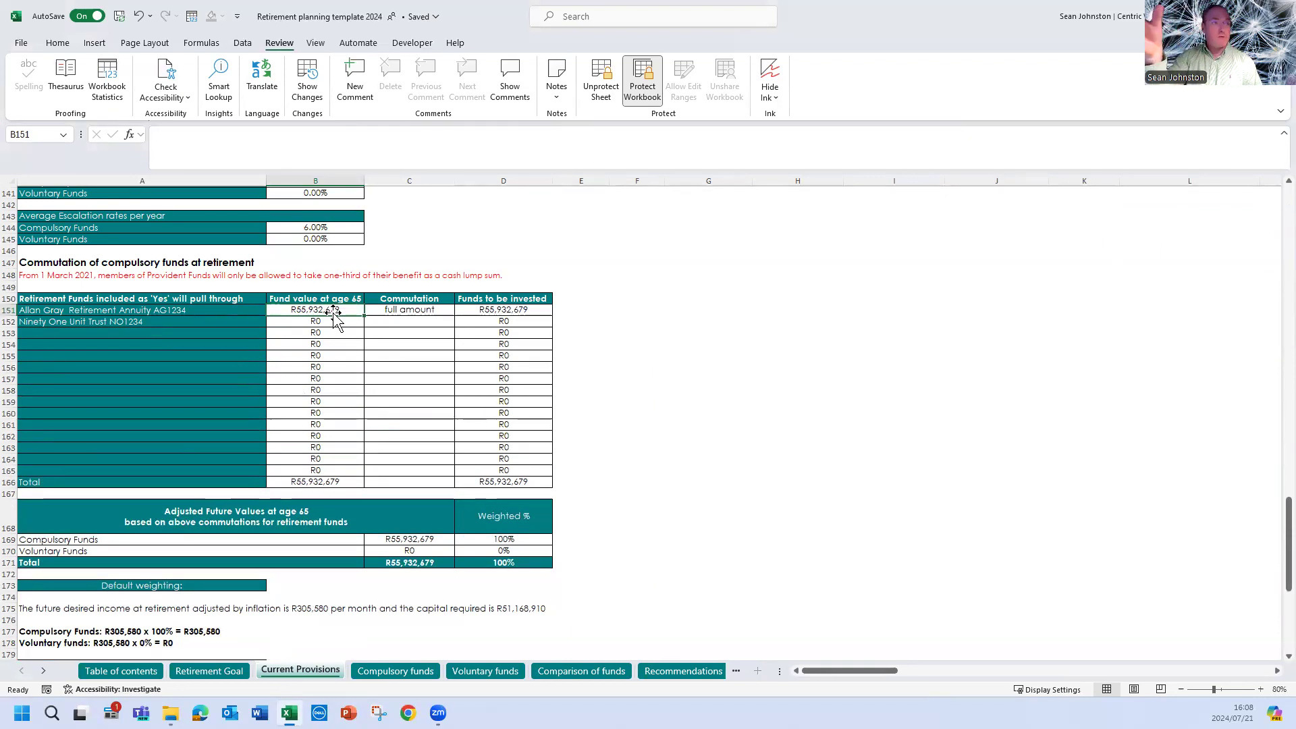
click(433, 313)
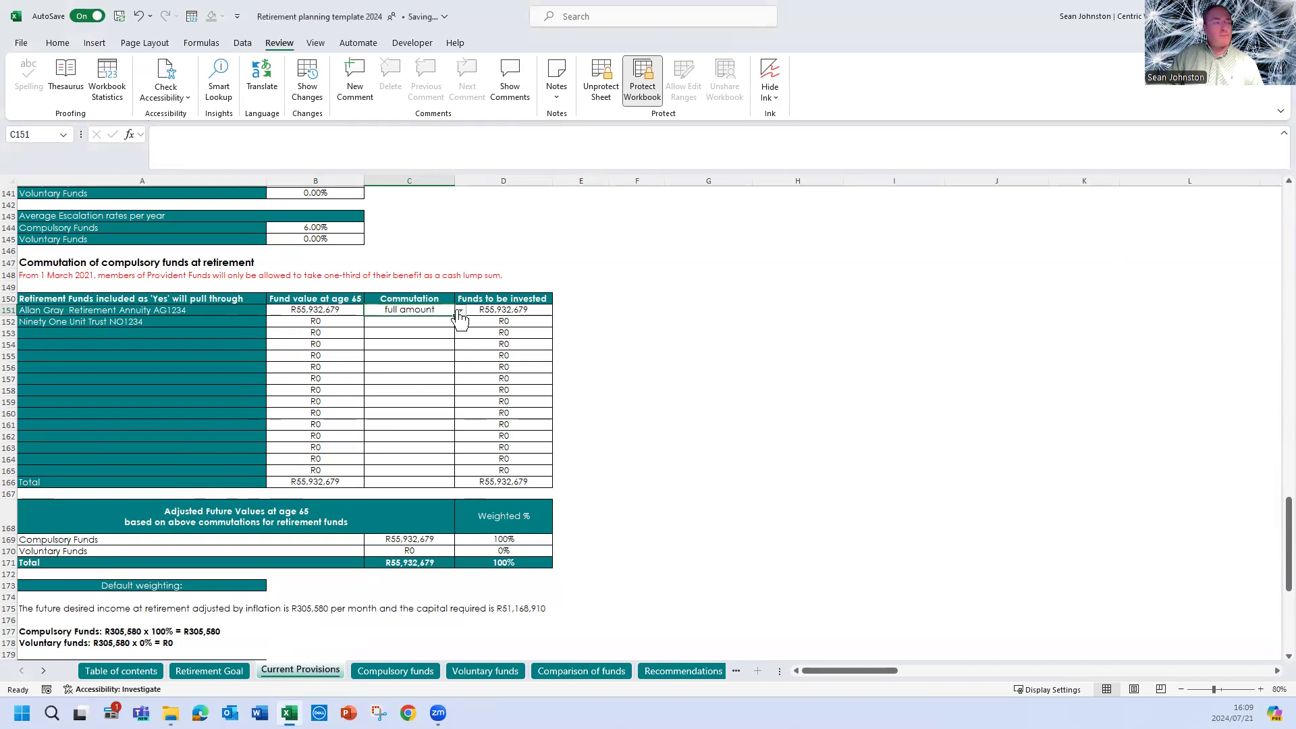
click(460, 311)
click(394, 322)
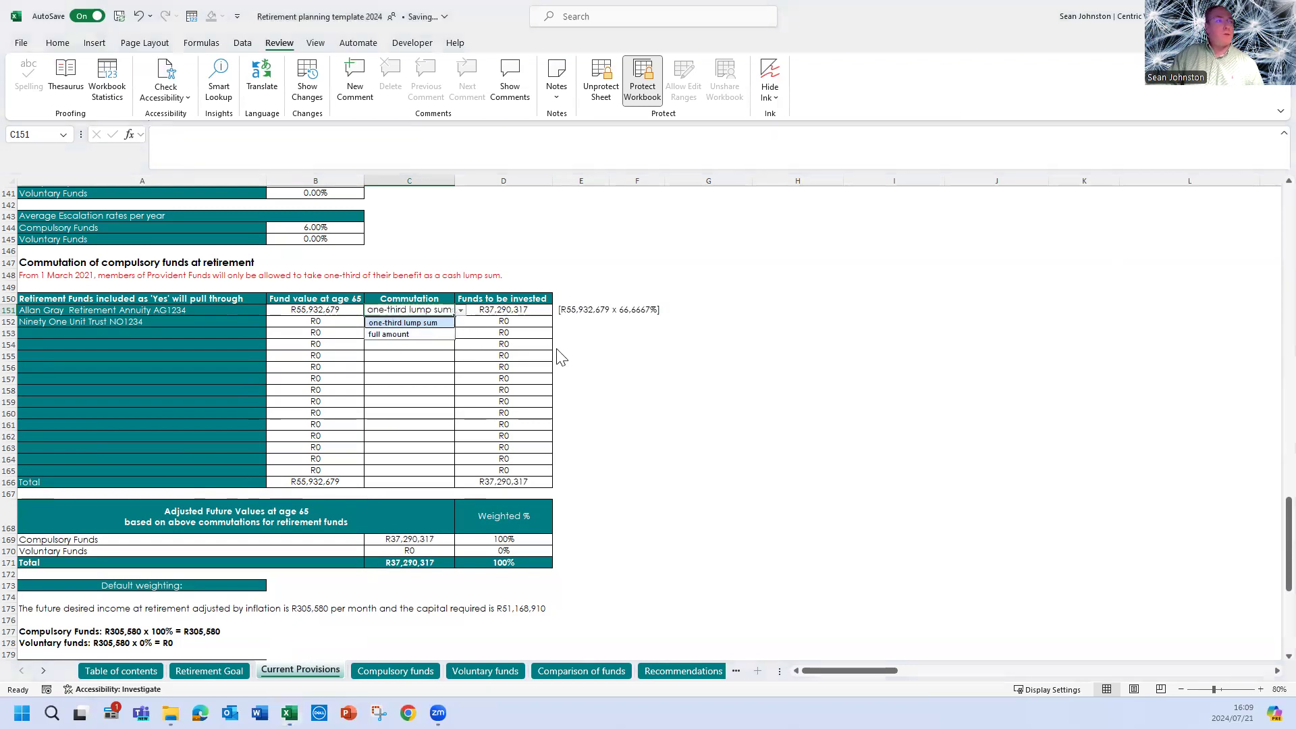
Check the lump sum needed at retirement on the Retirement Goal sheet and return to Current Provisions.
click(611, 356)
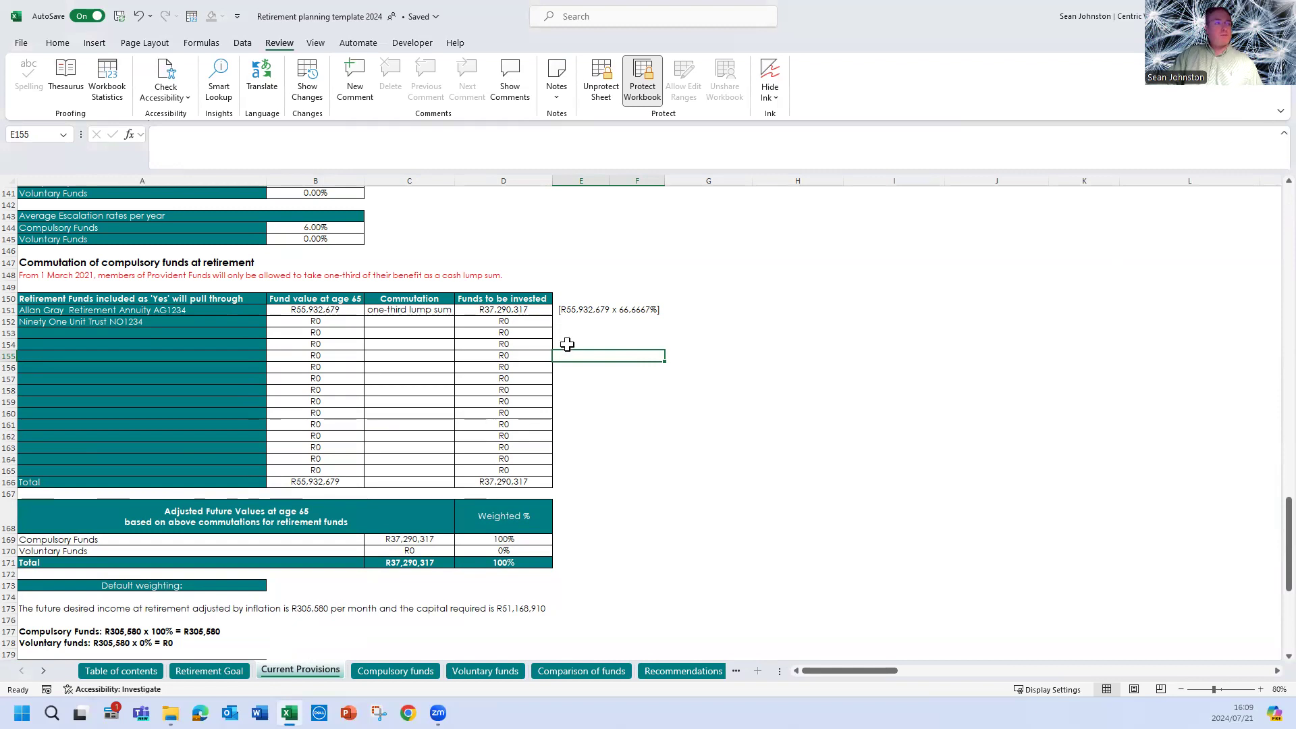
click(214, 673)
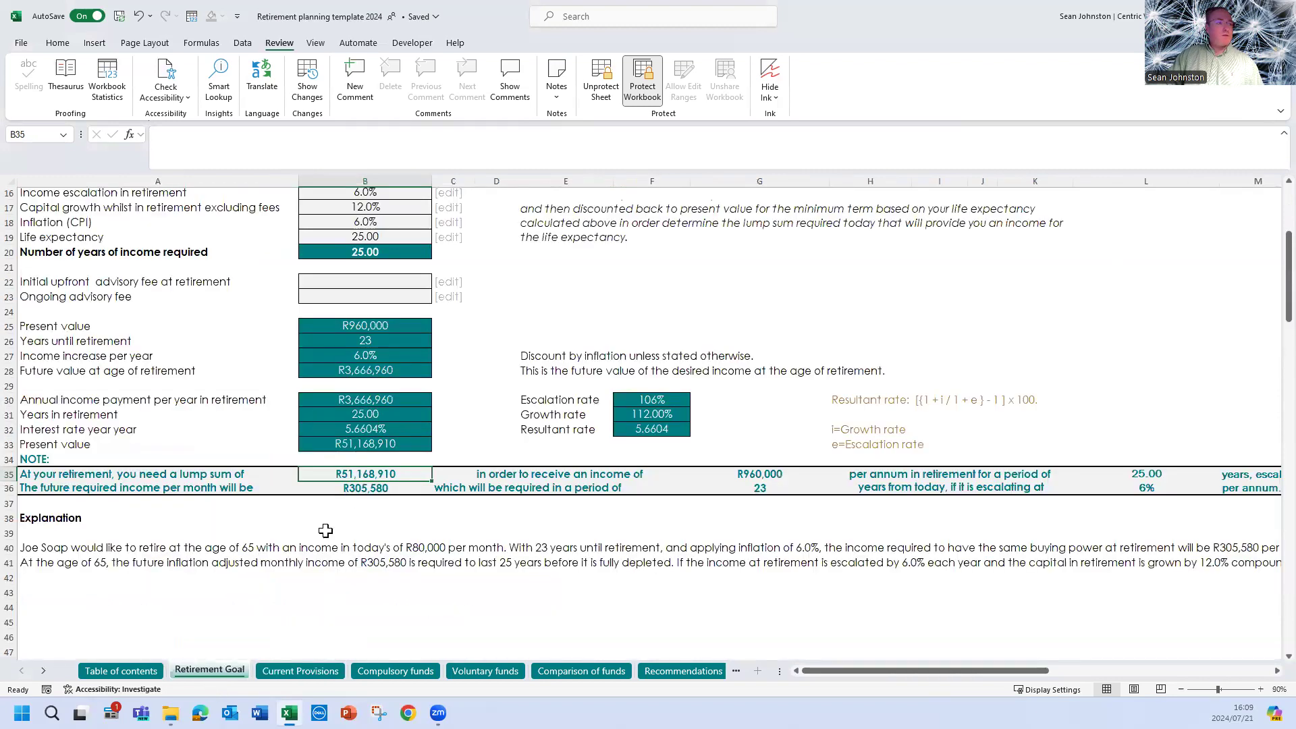
click(304, 671)
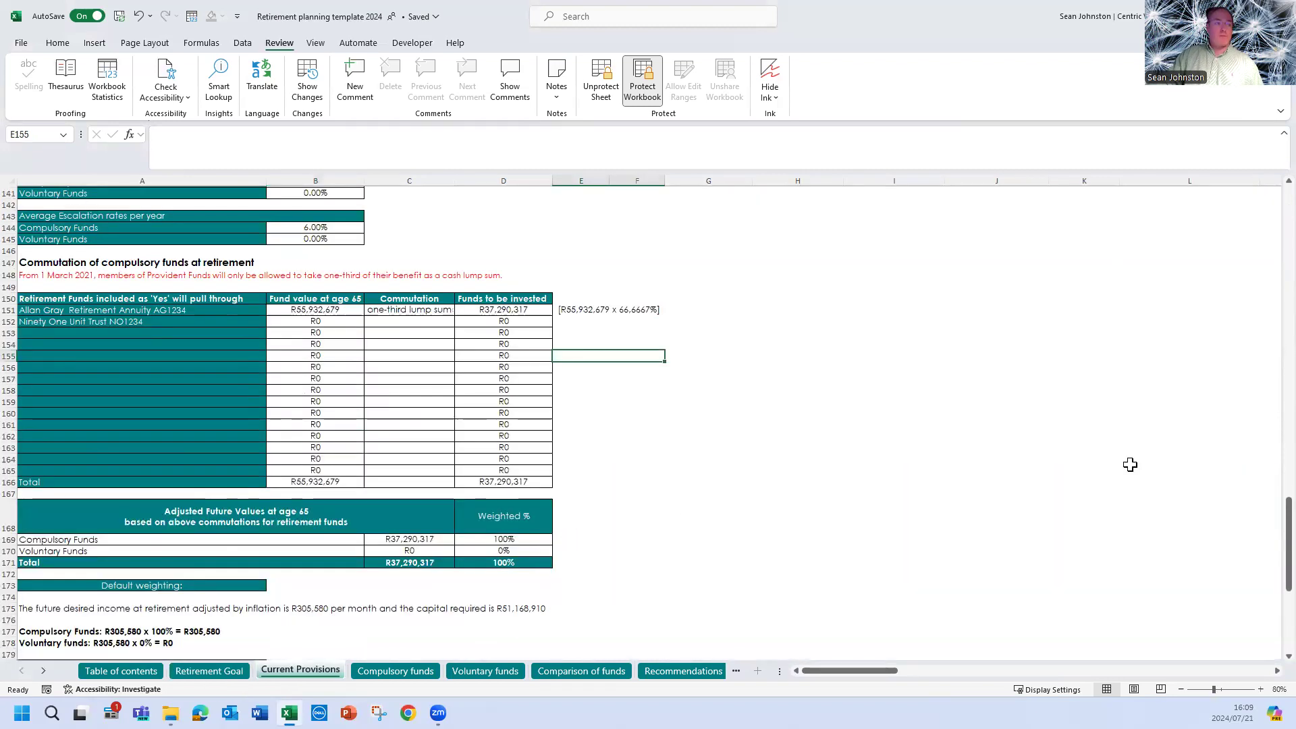
Count the Ninety One unit trust towards retirement by setting its Included in retirement value to Yes.
drag(1287, 521, 1199, 210)
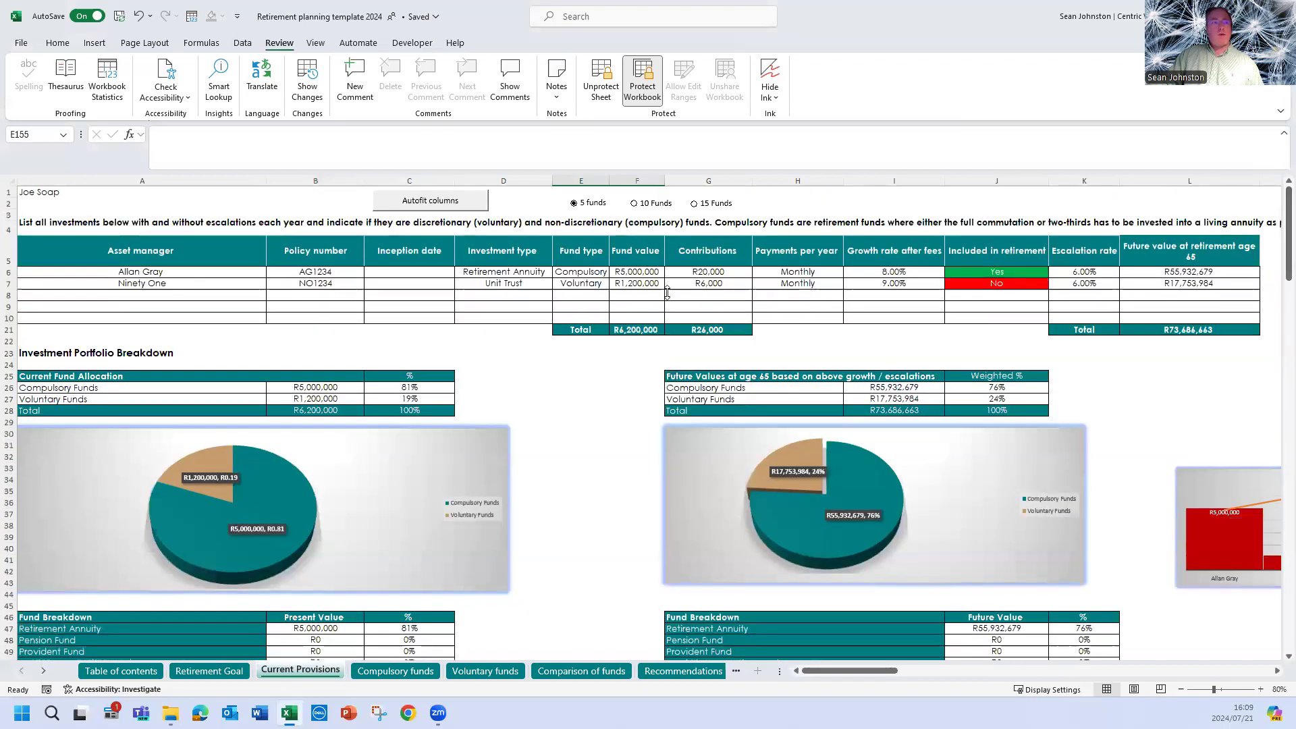
click(1007, 283)
click(1054, 284)
click(999, 297)
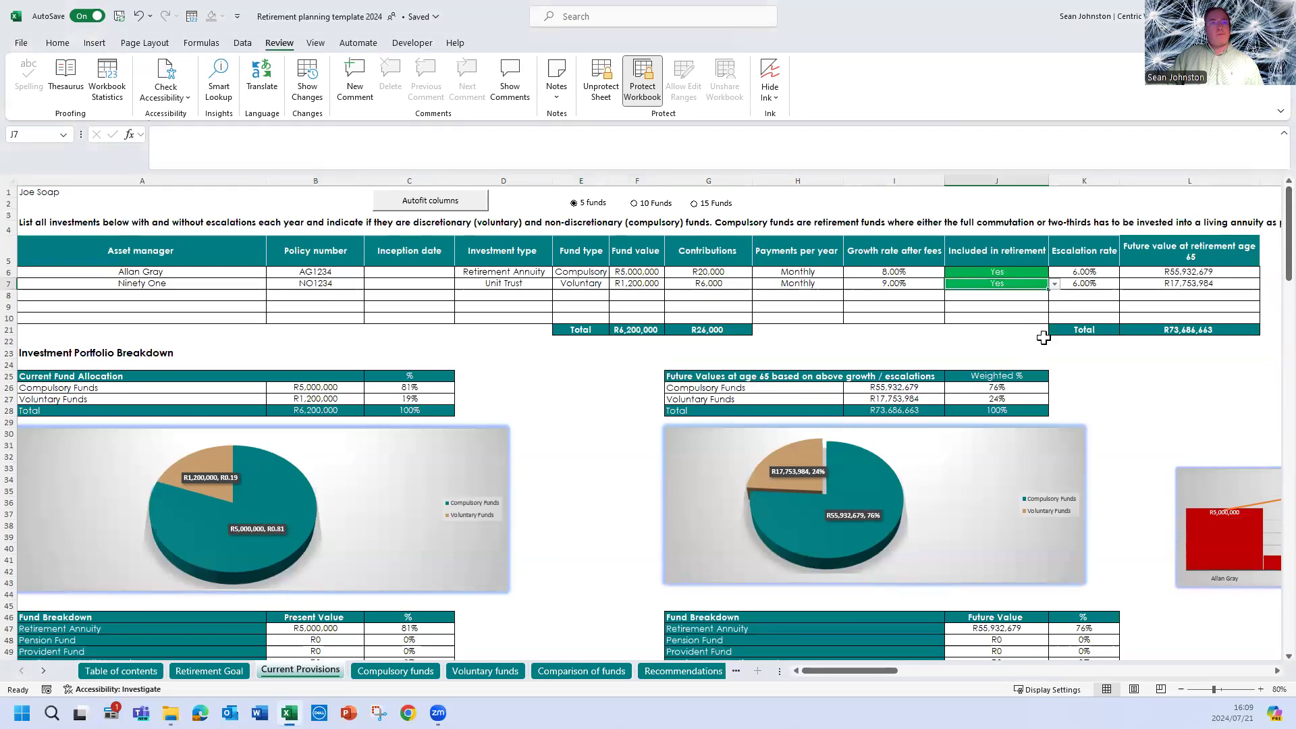
click(1164, 285)
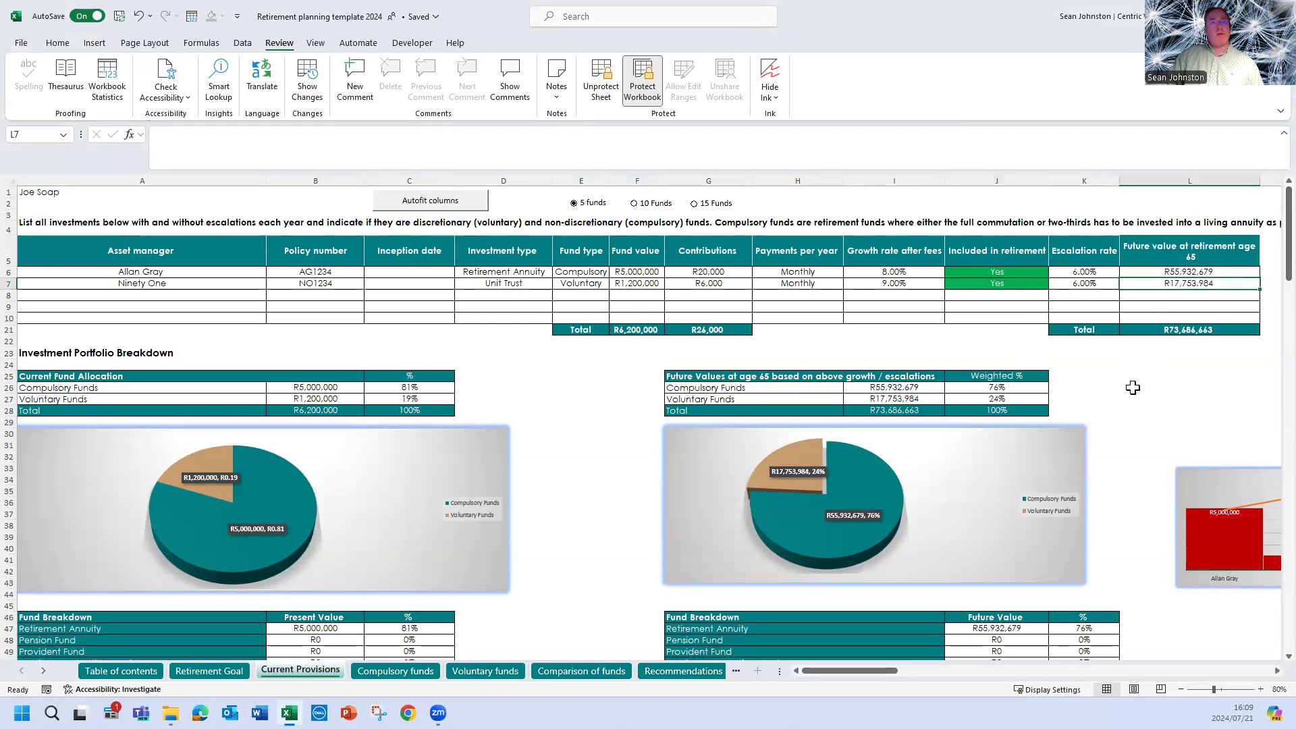
Set the Ninety One unit trust's growth rate after fees to 8%.
click(898, 284)
key(BackSpace)
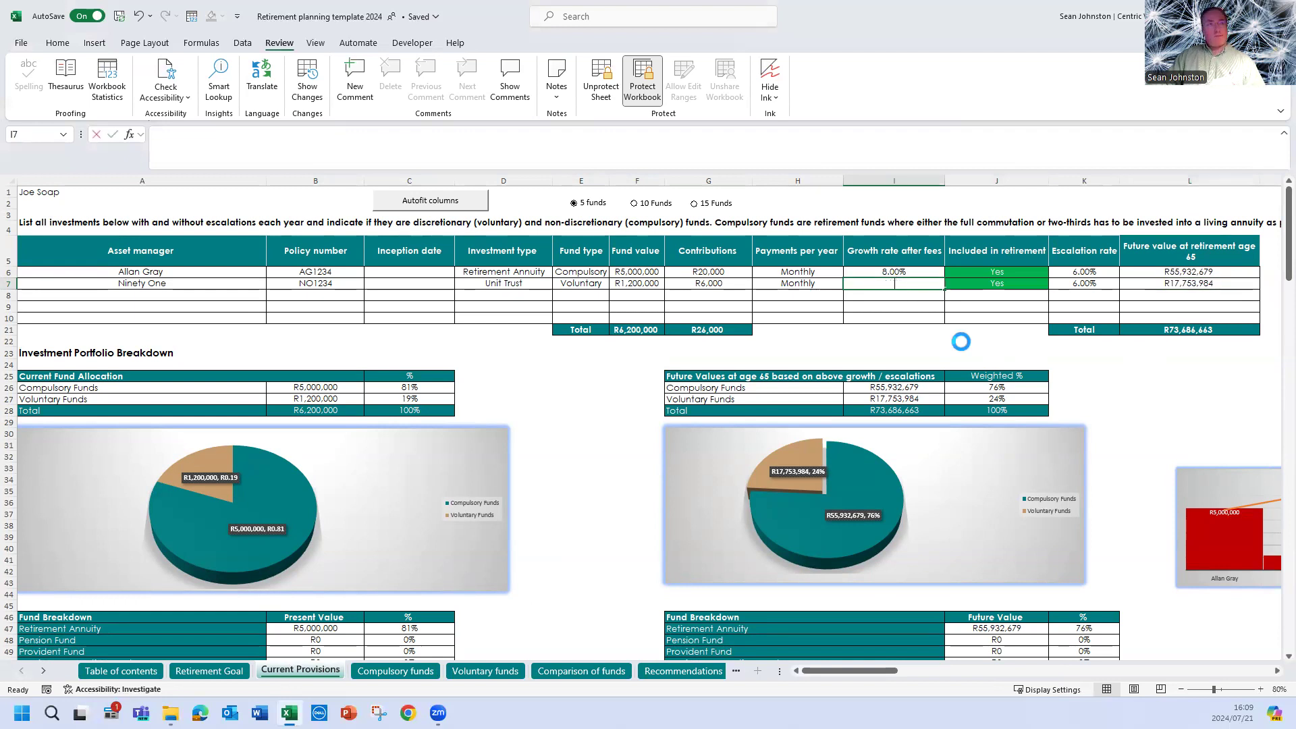
click(961, 342)
Examine the updated portfolio breakdowns, average rates, commutation table and the adjusted future values at age 65 for voluntary funds and in total.
scroll(1049, 386, down, 3)
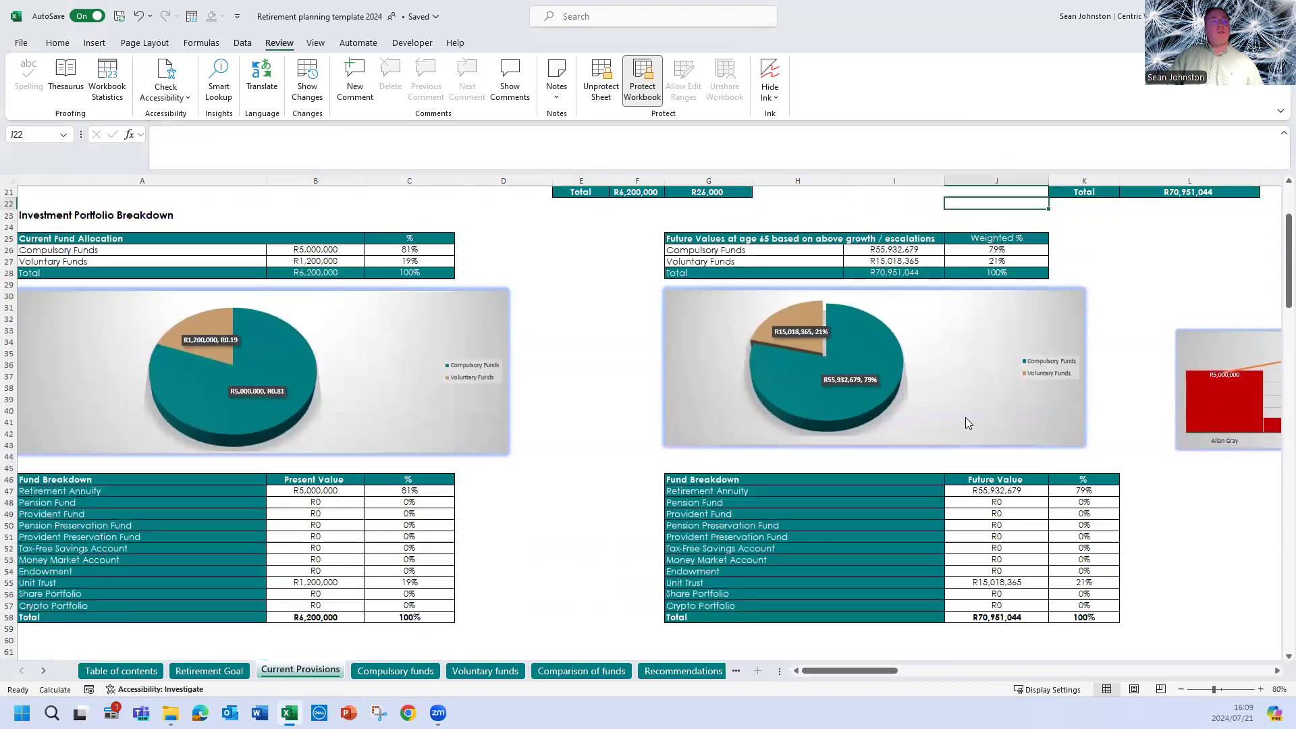
scroll(962, 429, down, 17)
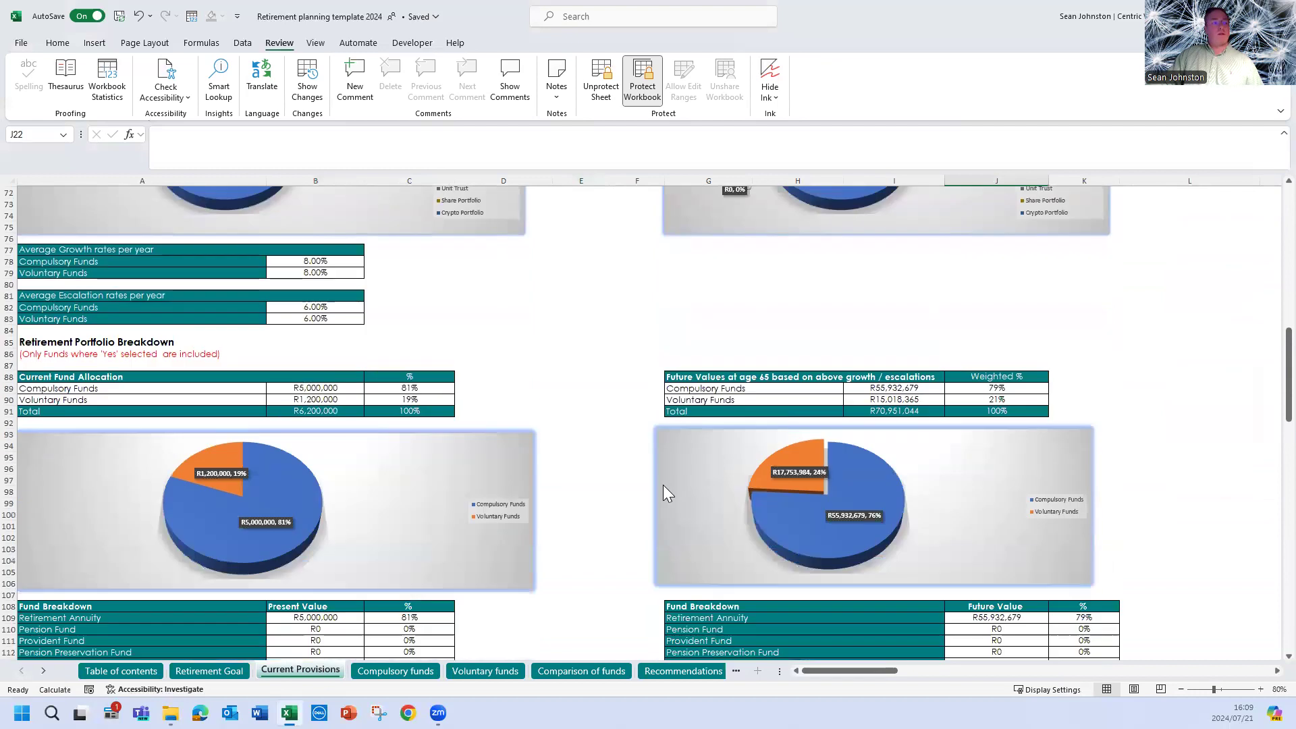
scroll(663, 485, down, 16)
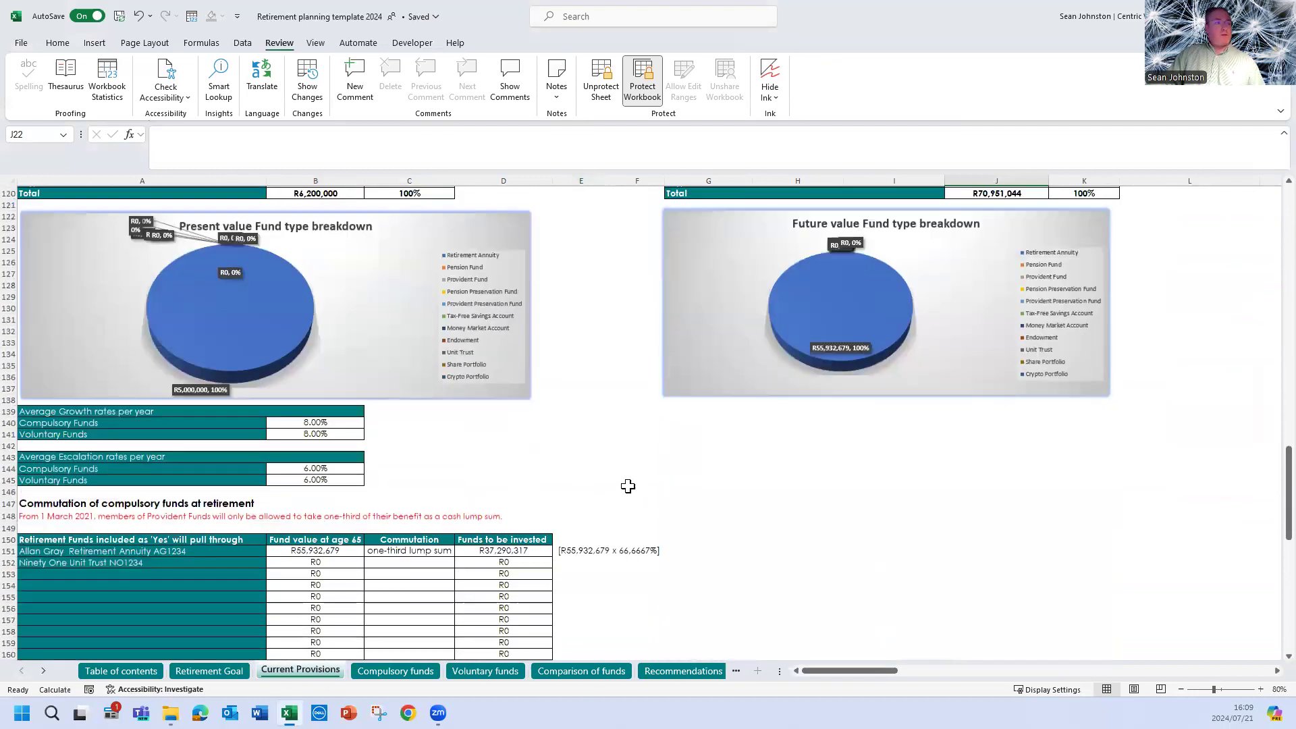
scroll(628, 486, down, 20)
scroll(631, 463, up, 9)
scroll(661, 415, up, 6)
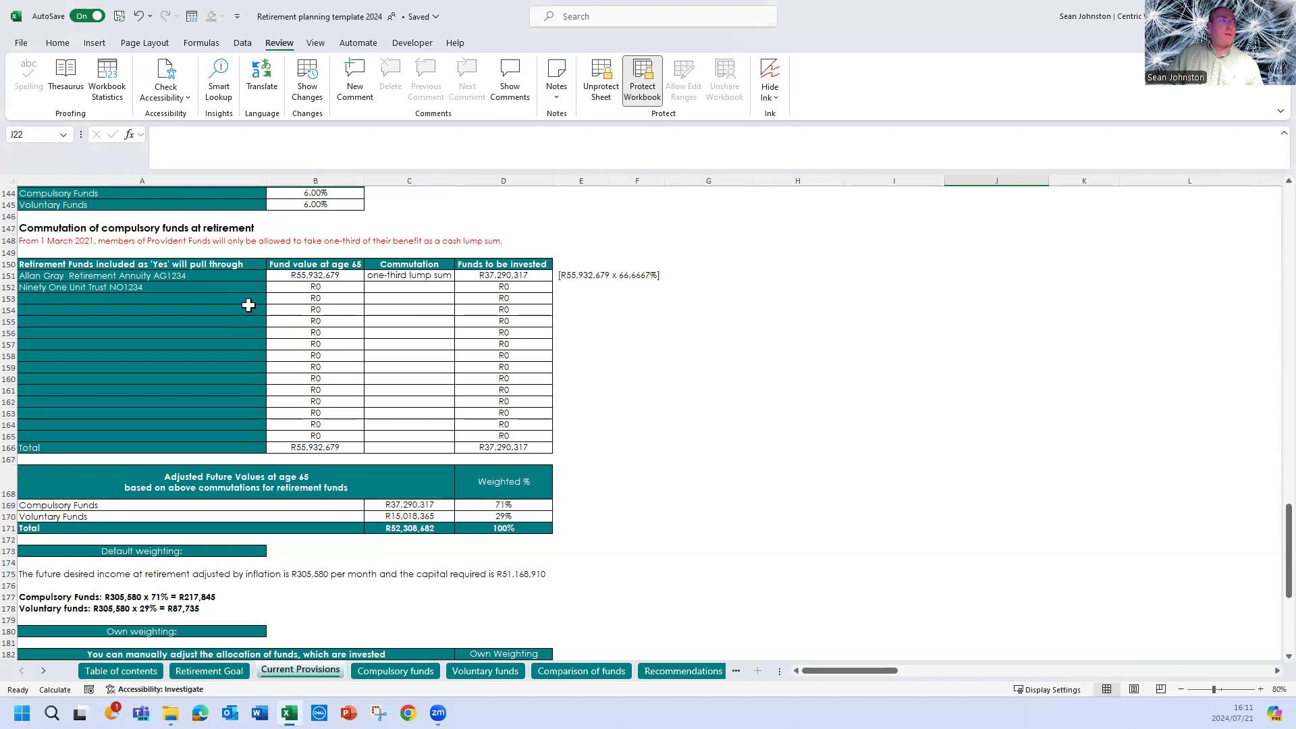
click(418, 518)
click(424, 529)
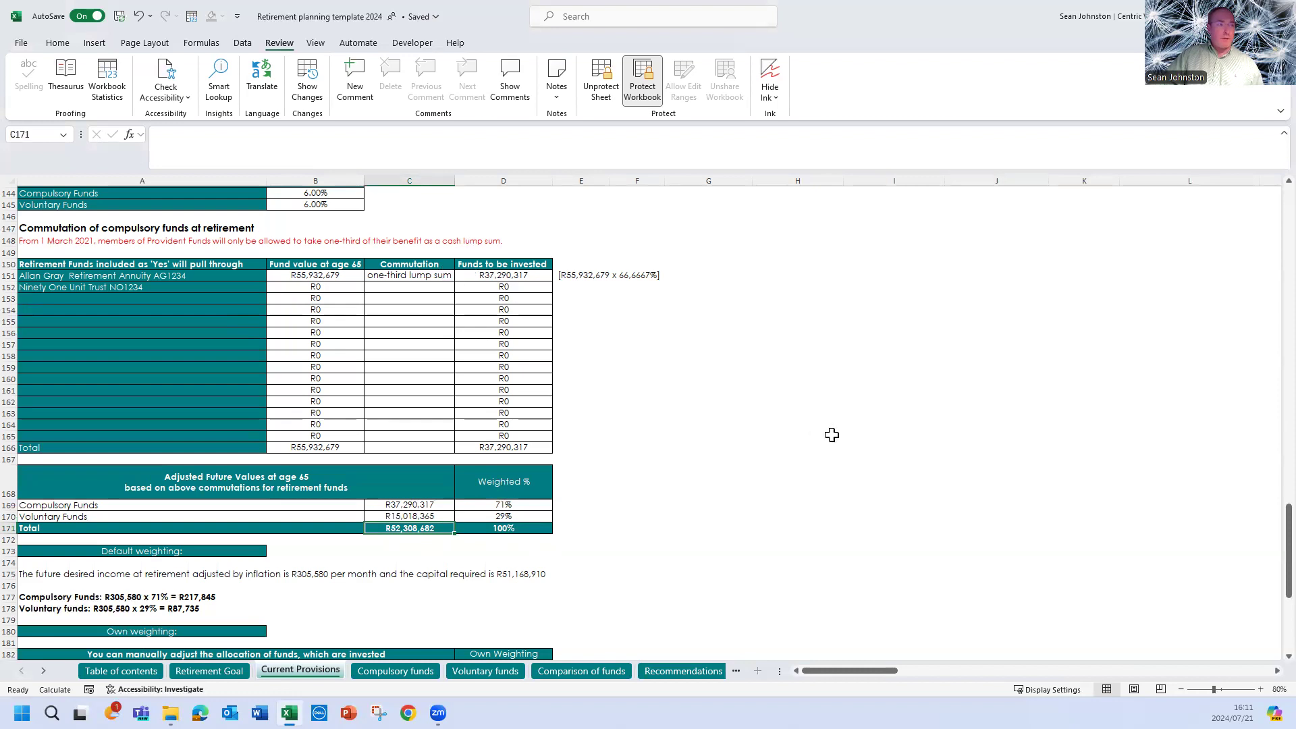
Examine the total future value of all funds, the portfolio and retirement breakdowns, the commutation table and the surplus or shortfall summary.
scroll(1056, 454, up, 6)
drag(1270, 488, 1224, 183)
click(1181, 329)
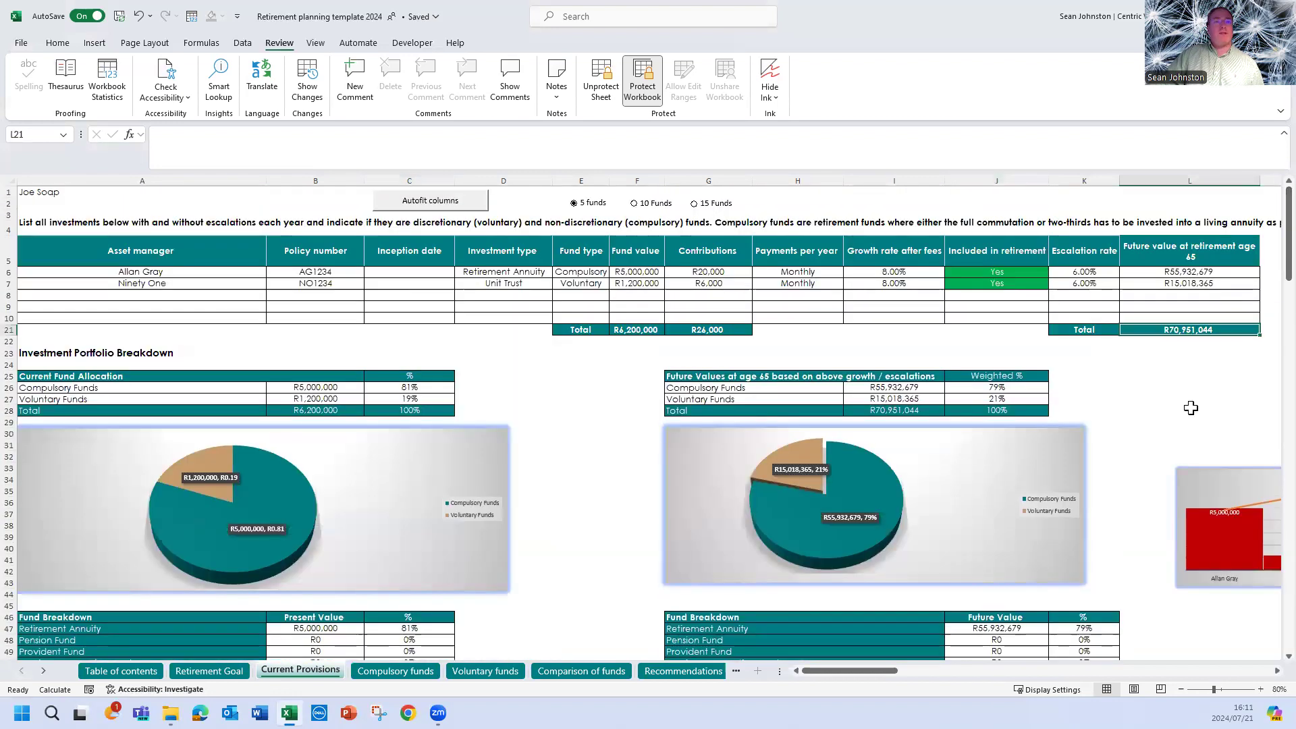
scroll(1031, 420, down, 3)
scroll(1031, 426, down, 15)
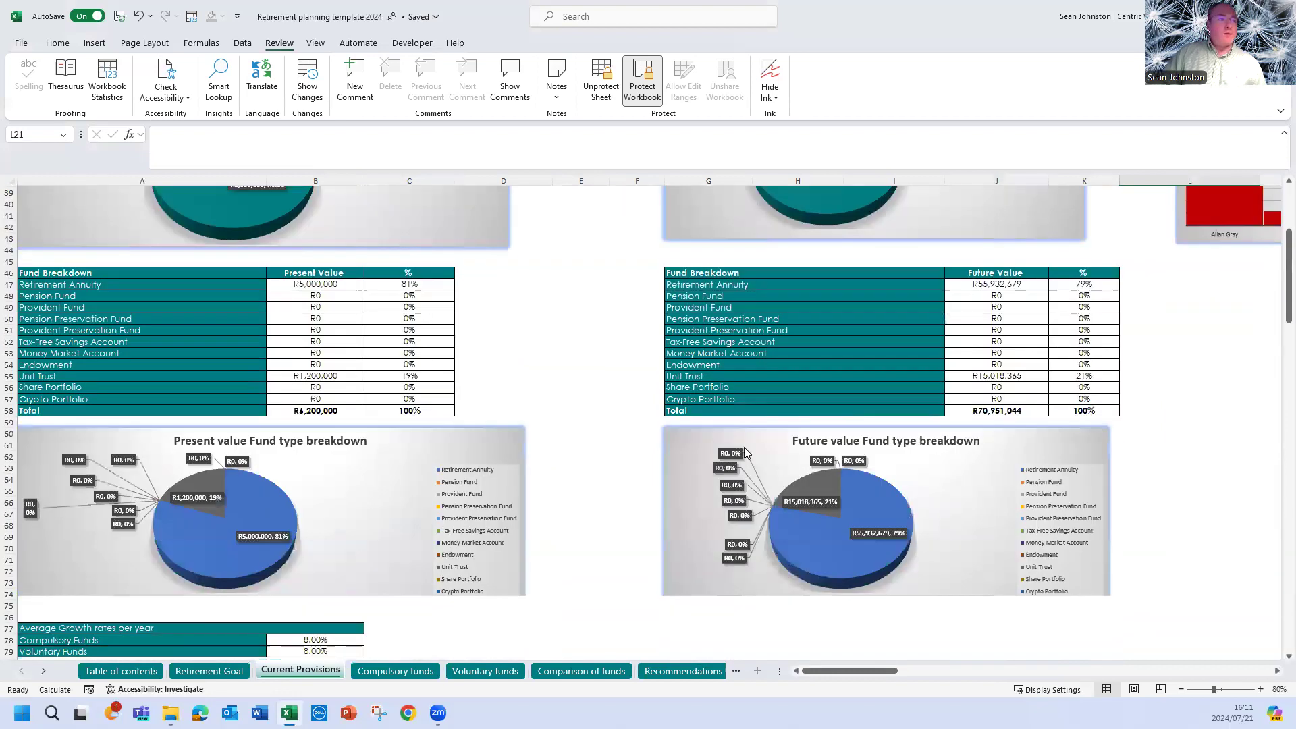
scroll(616, 449, down, 15)
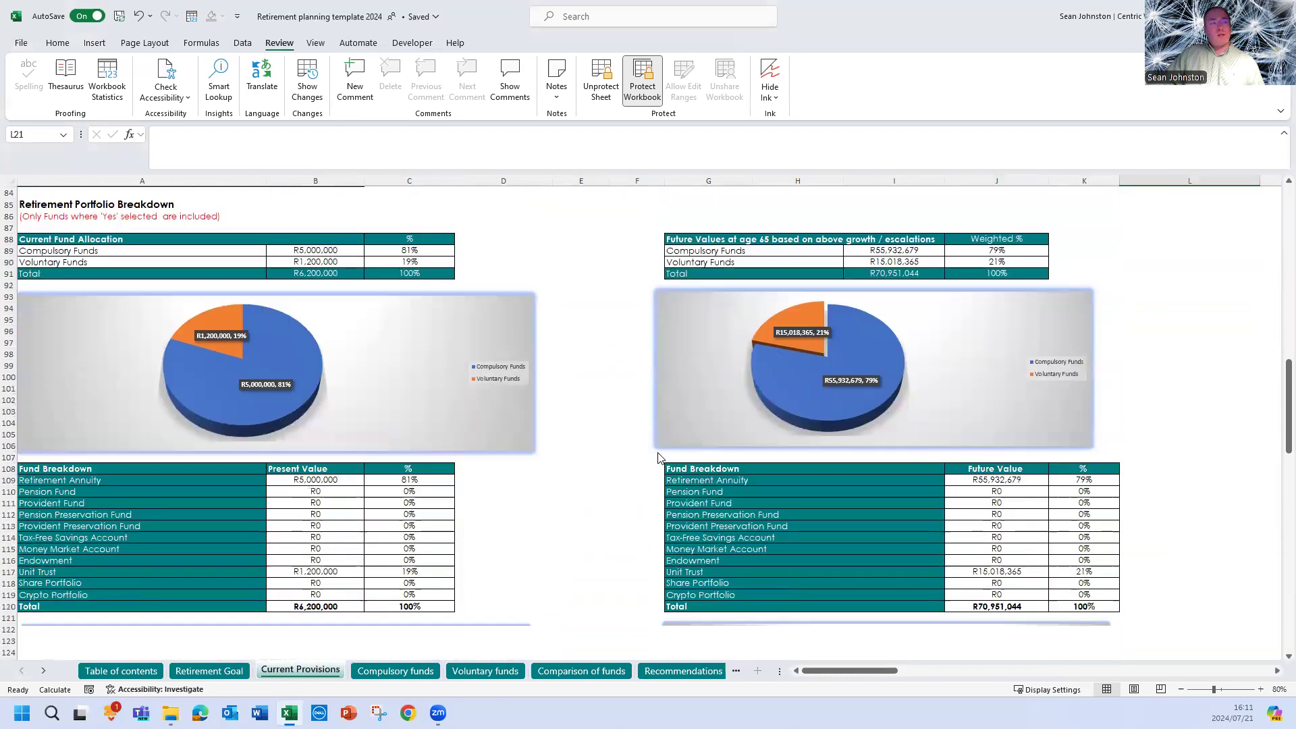
scroll(657, 452, down, 20)
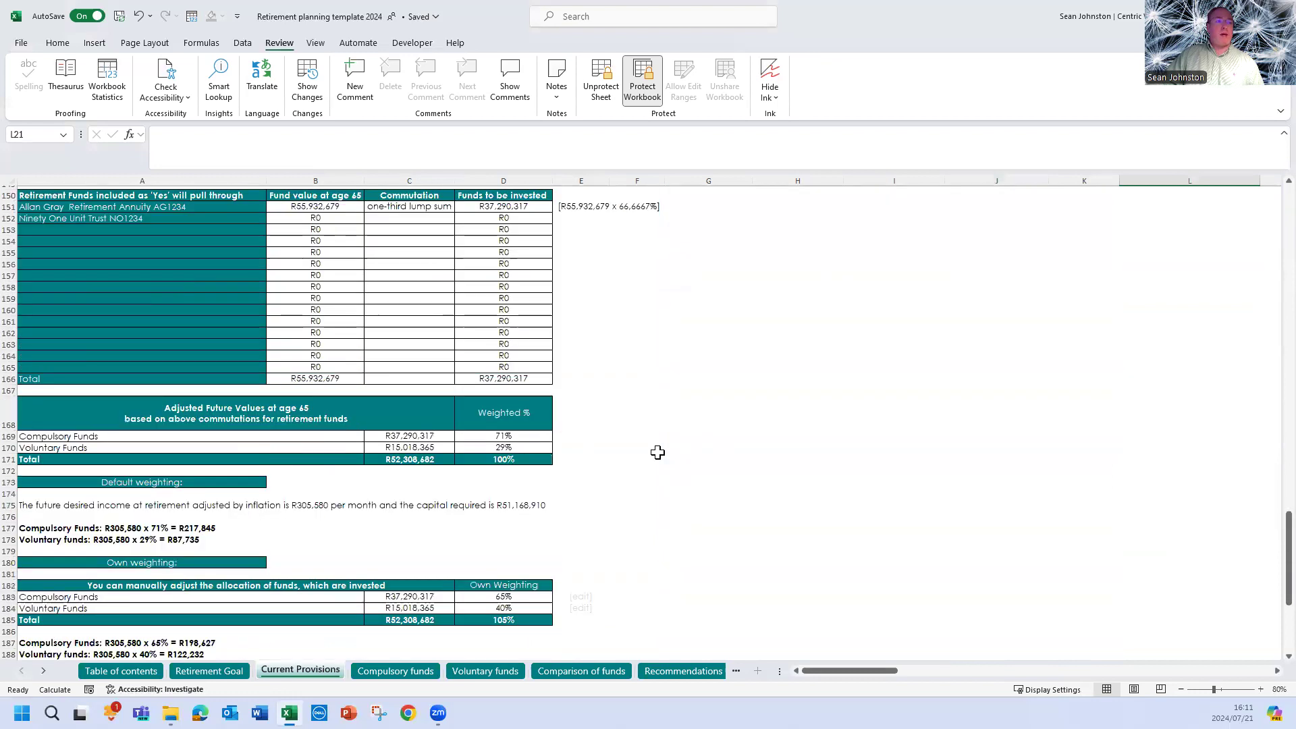
scroll(679, 428, up, 20)
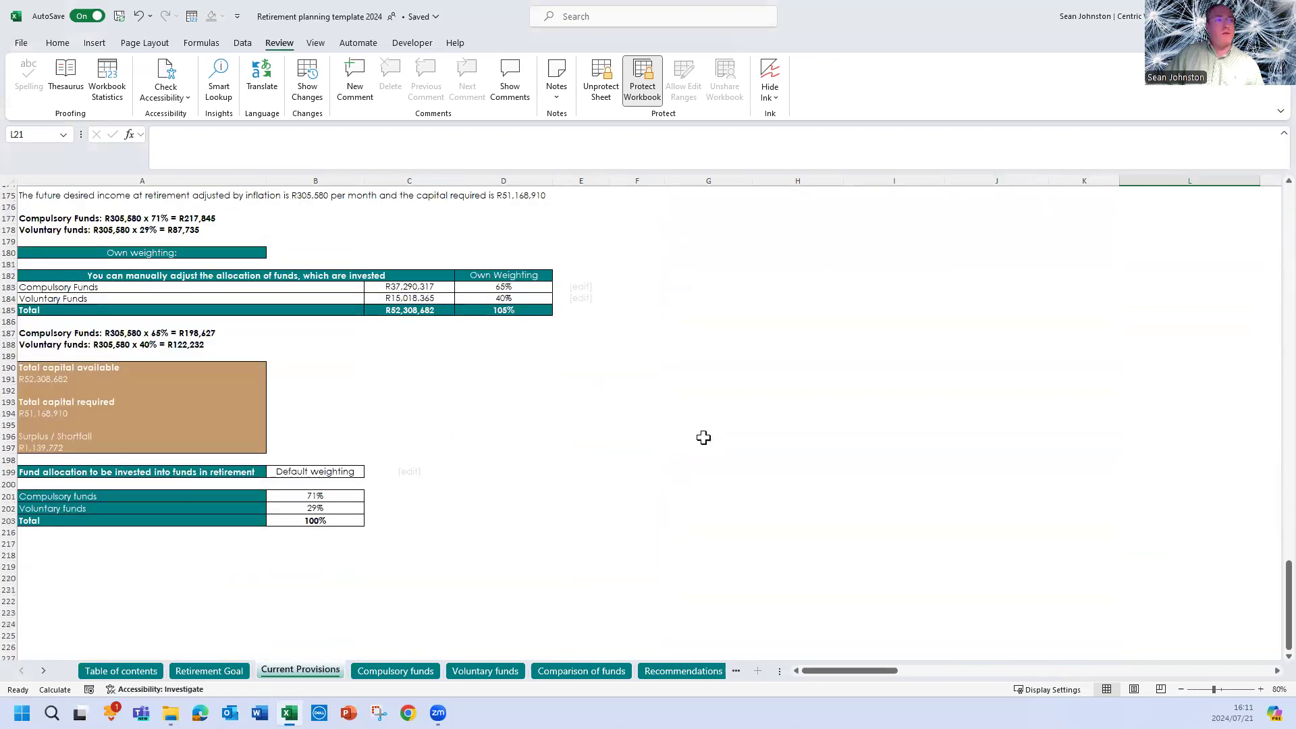
scroll(713, 437, up, 5)
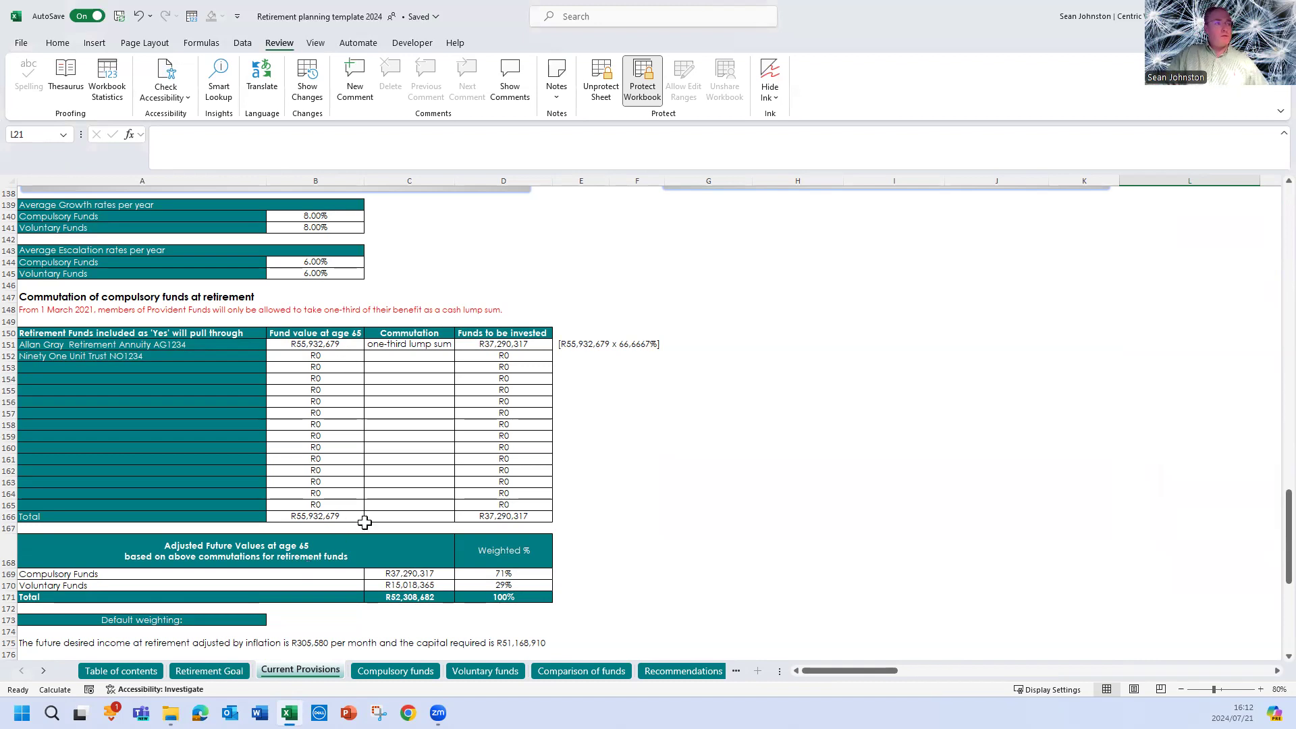
Check the life expectancy and income assumptions behind the required lump sum on the Retirement Goal sheet, and return to Current Provisions.
click(211, 671)
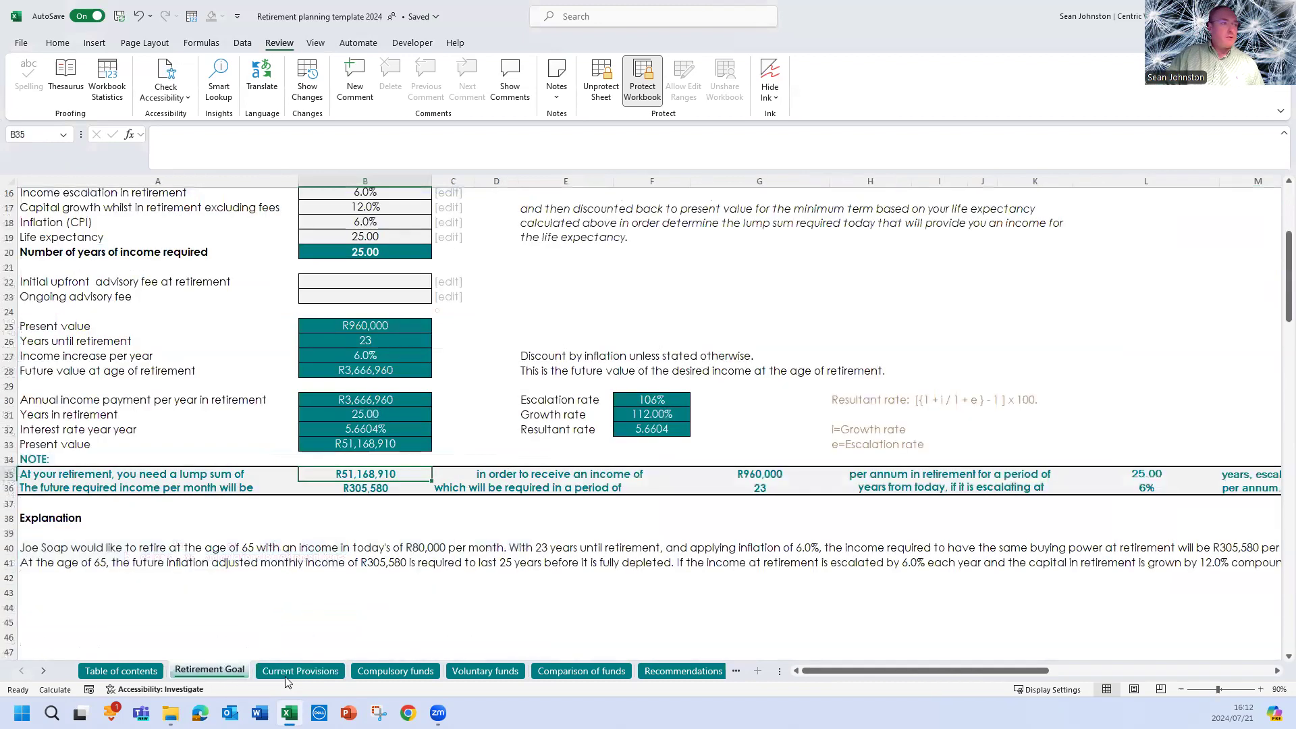
click(297, 670)
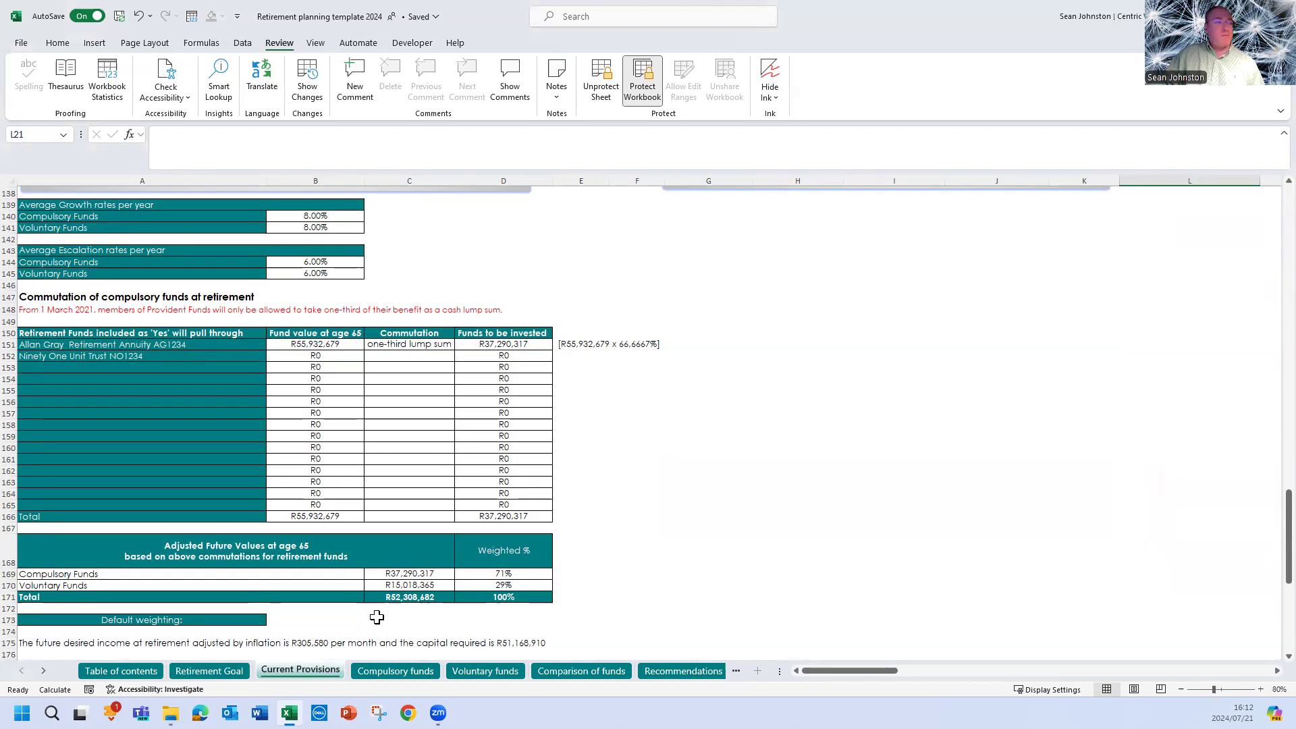
click(214, 672)
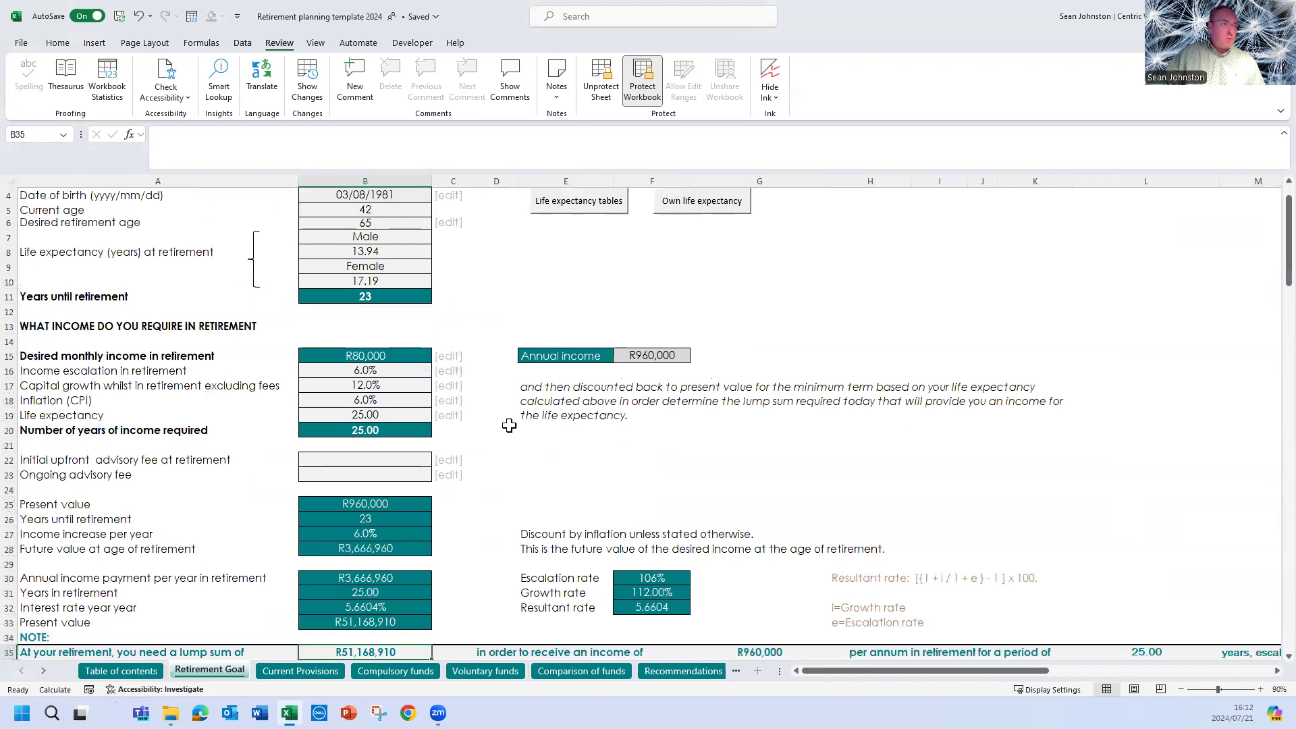
click(368, 413)
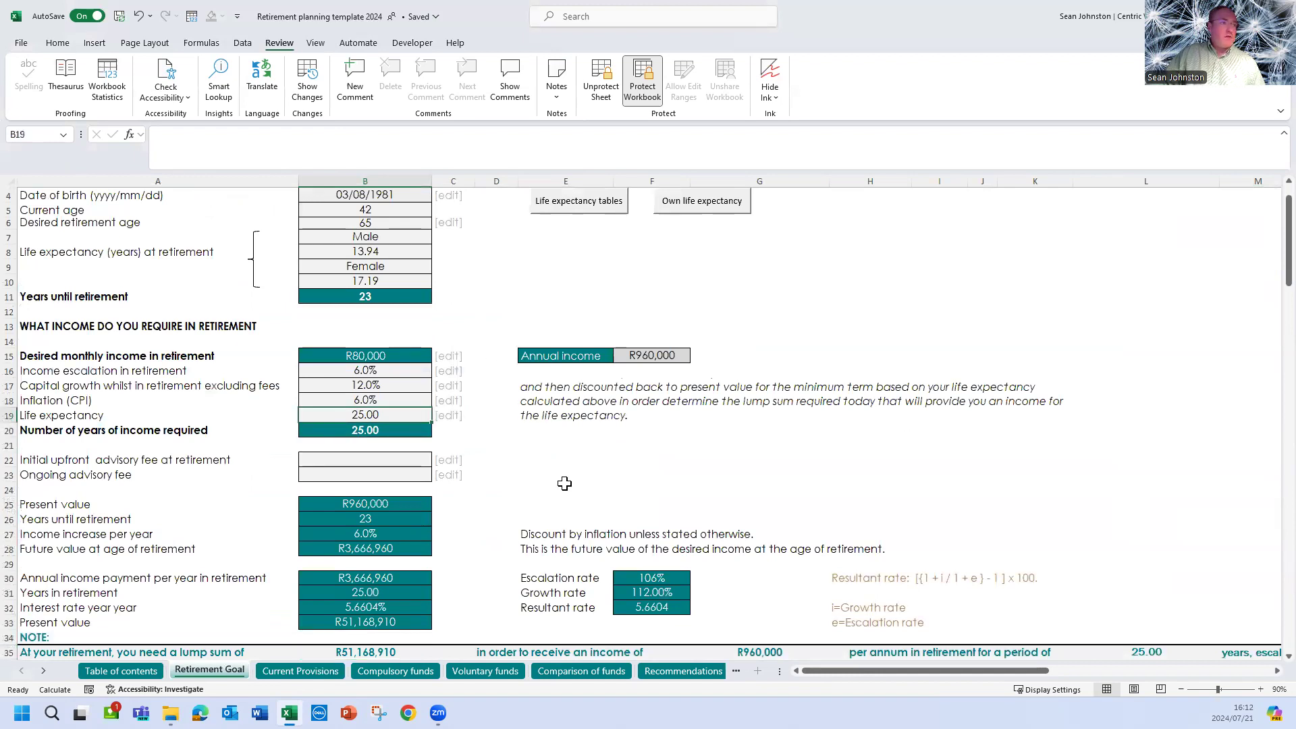
scroll(564, 483, up, 1)
scroll(513, 463, down, 1)
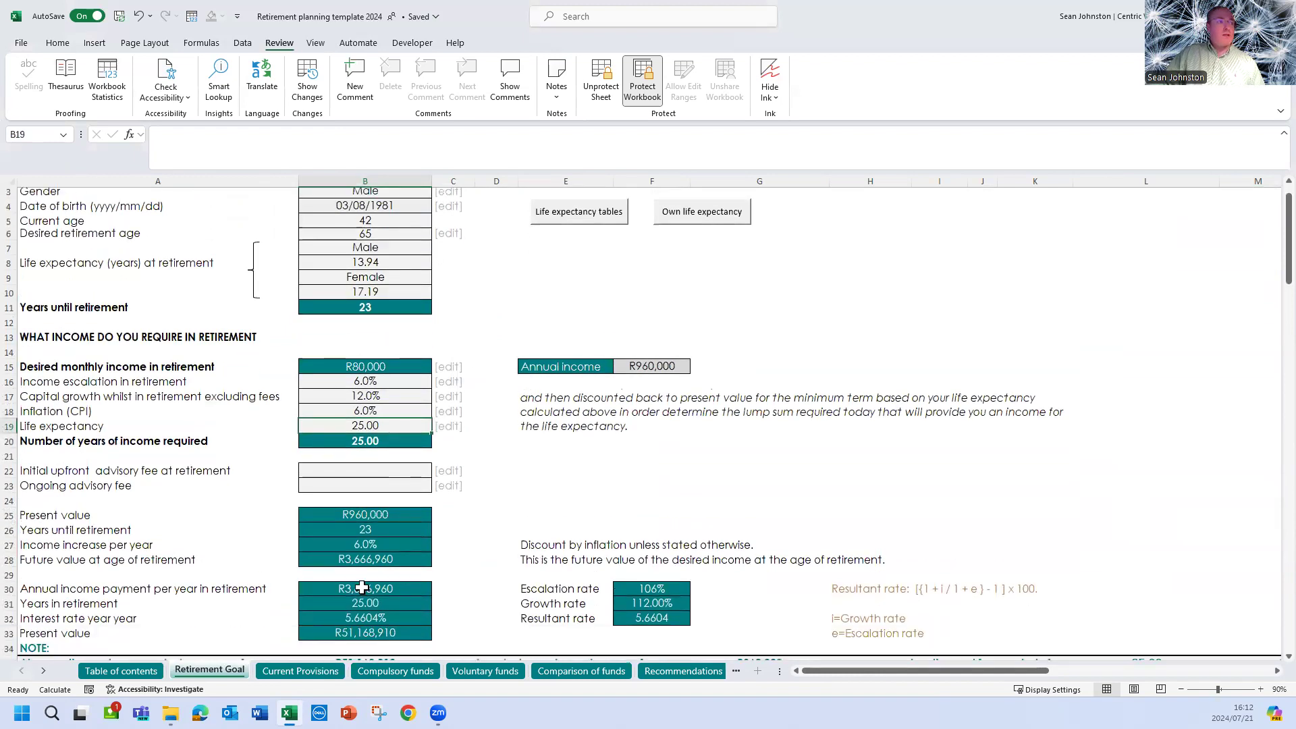
scroll(530, 414, up, 1)
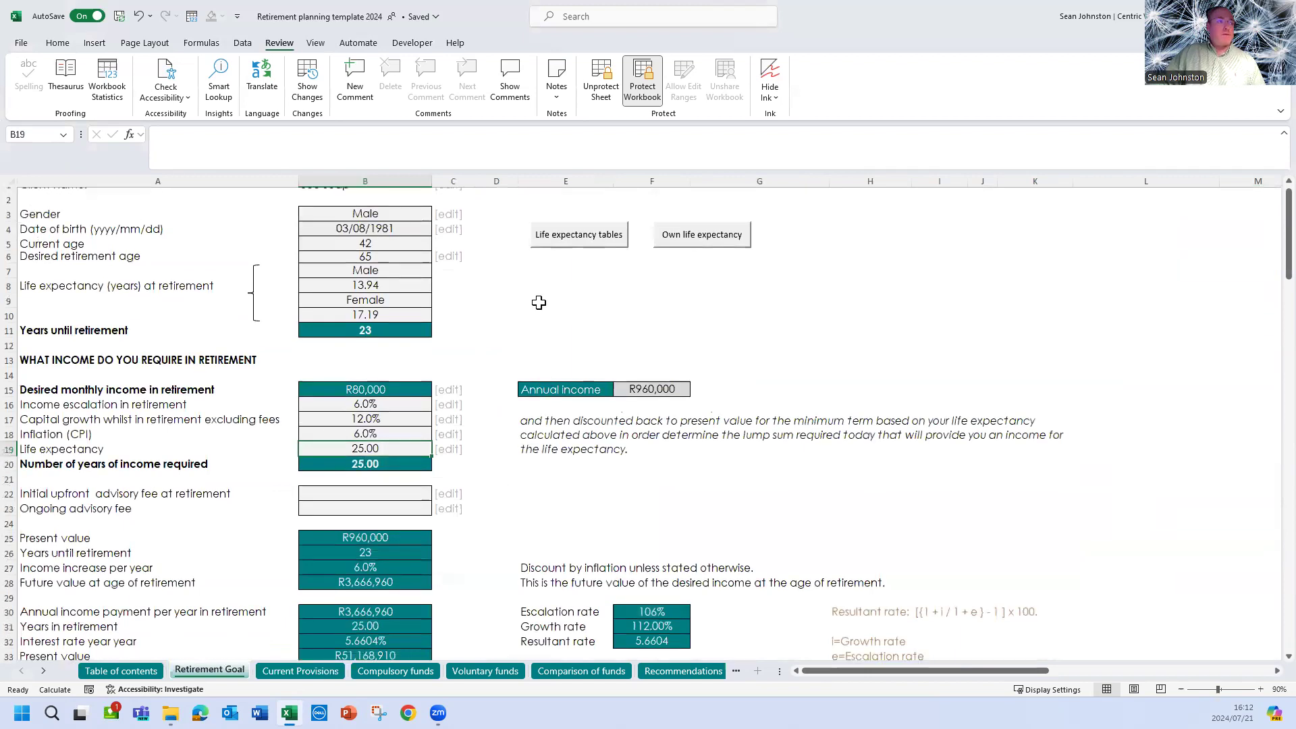
click(301, 670)
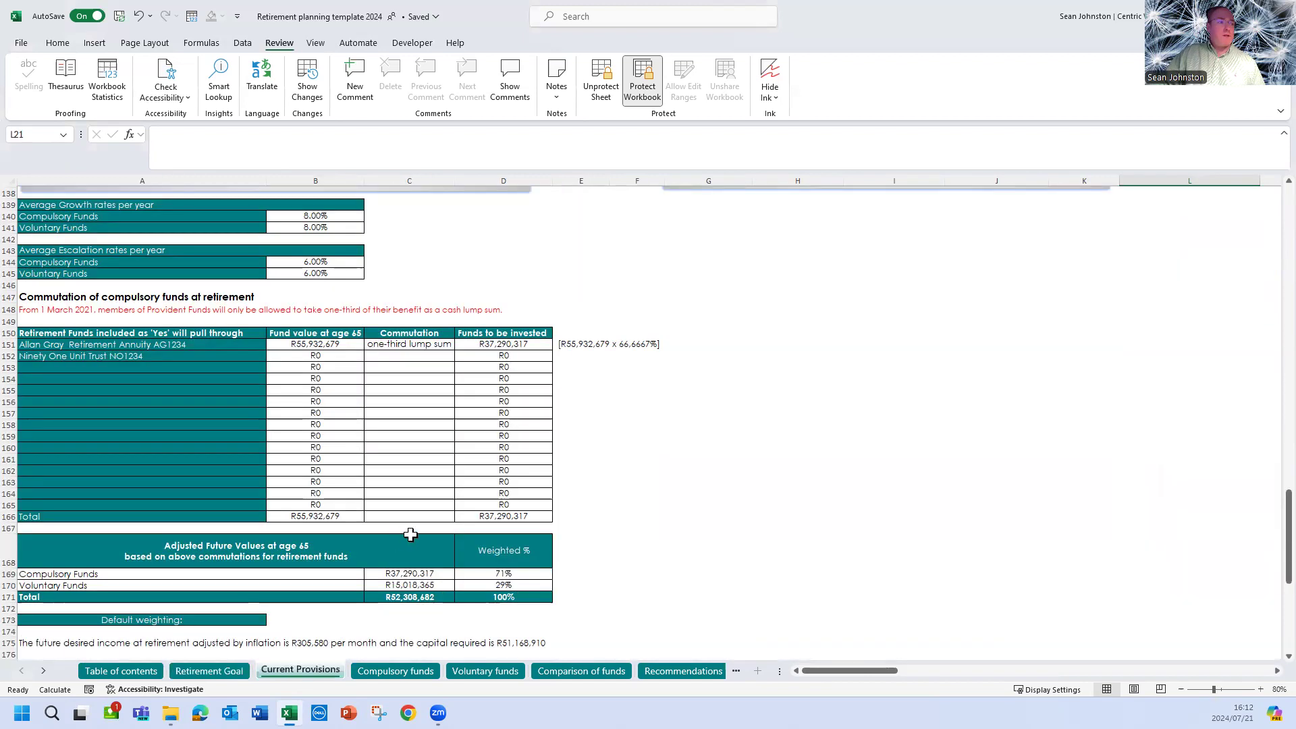
Review the total of the adjusted future values at age 65 and the default weighting of the desired monthly income.
click(420, 596)
scroll(639, 509, down, 1)
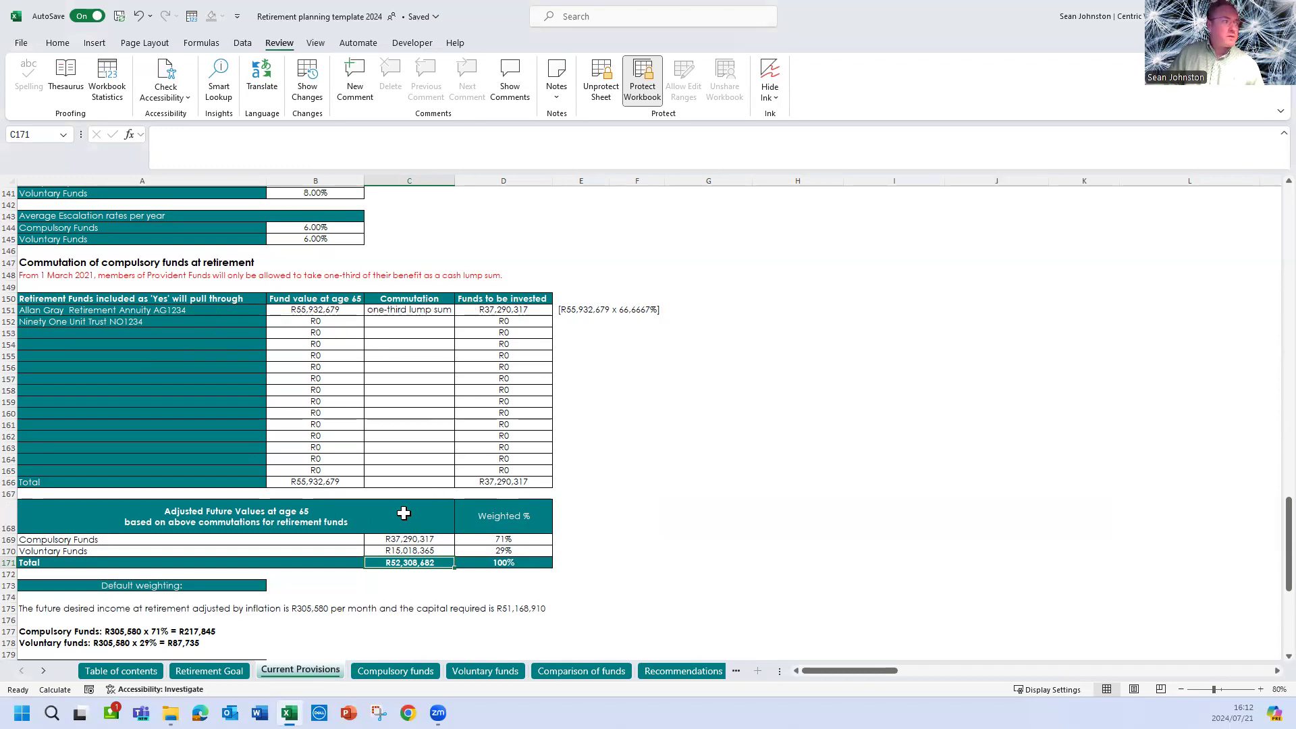
scroll(403, 512, down, 1)
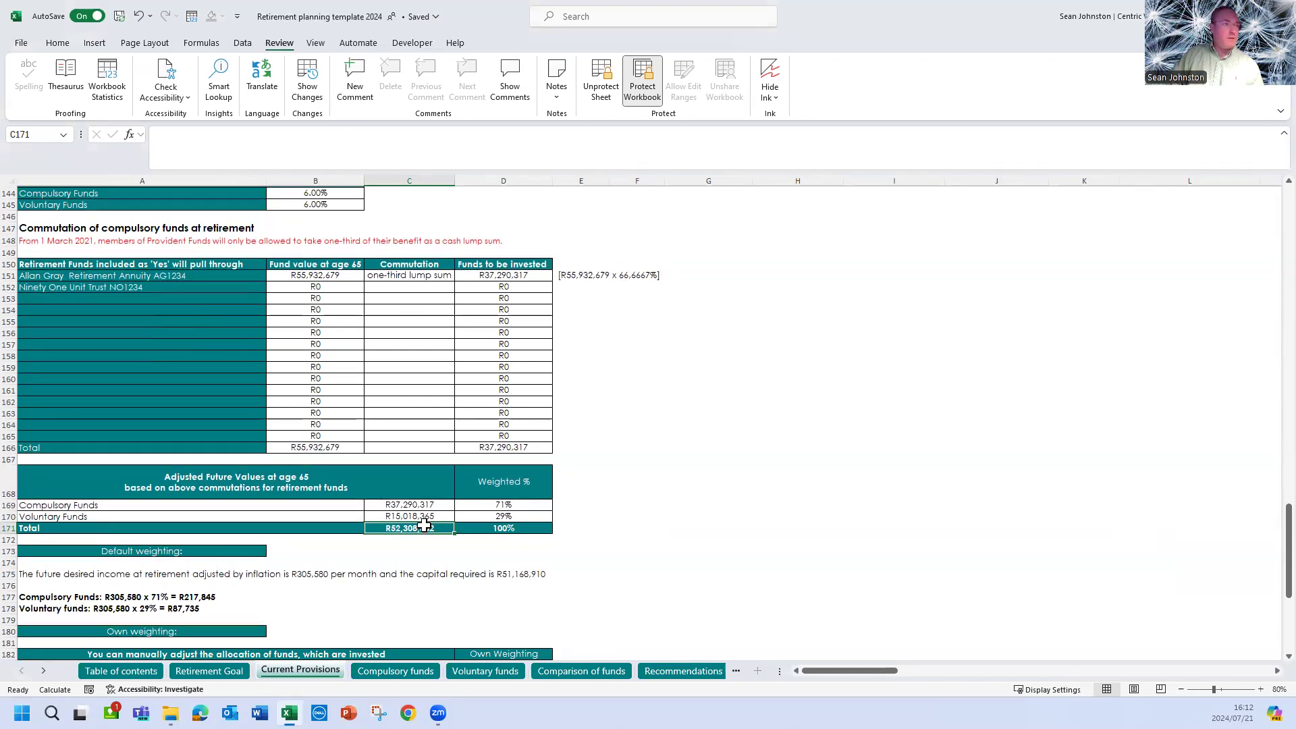
scroll(432, 520, down, 1)
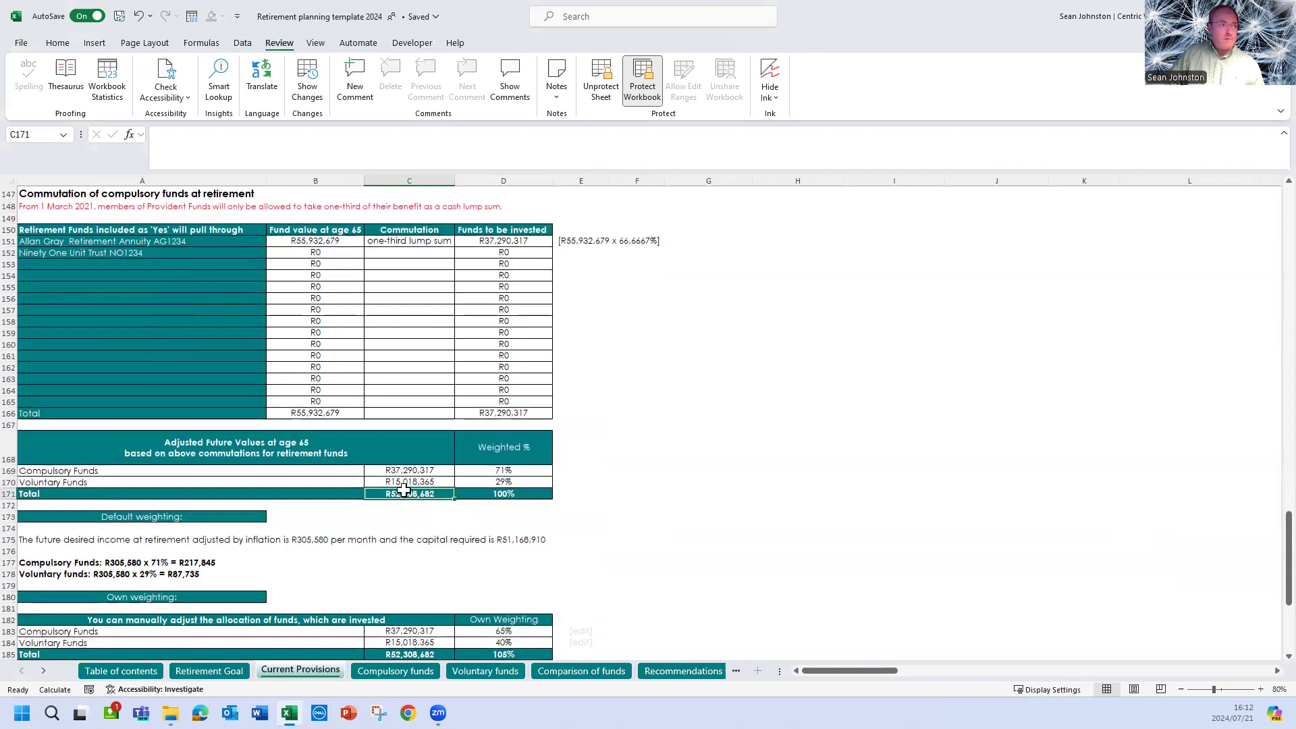
scroll(445, 496, down, 2)
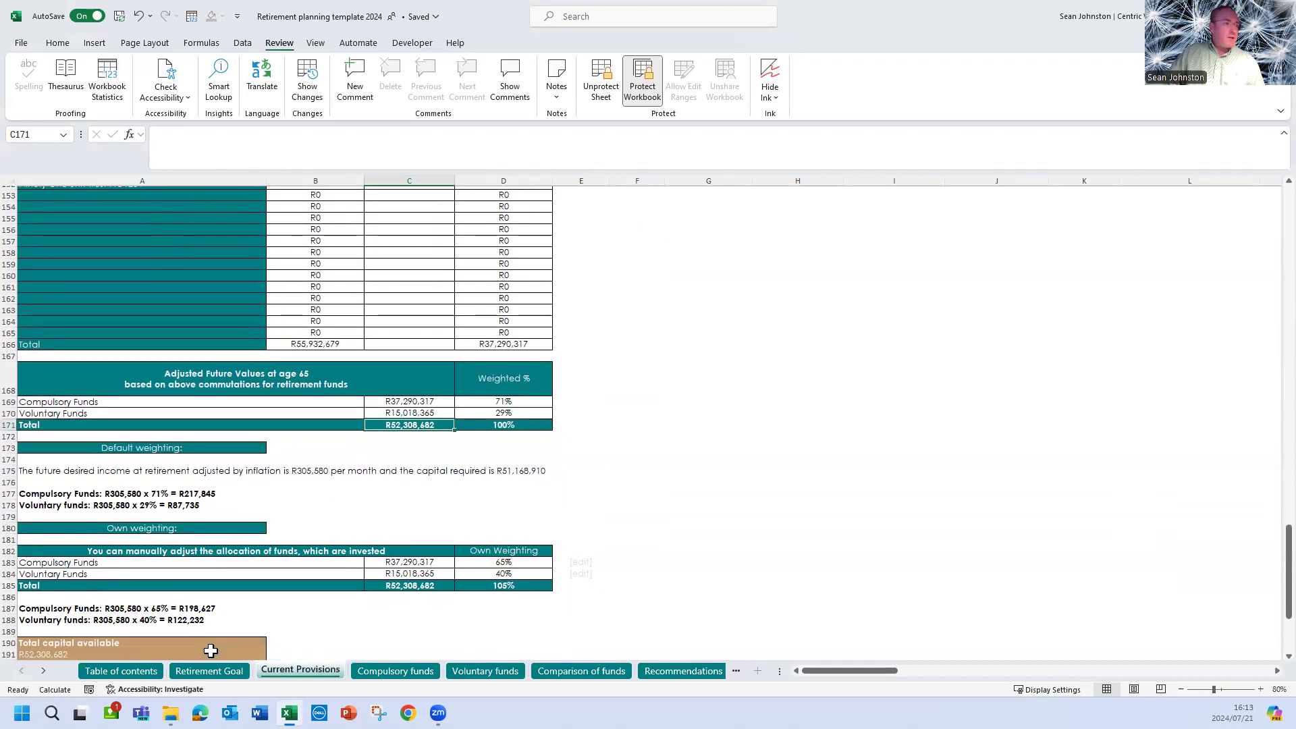
Check the future required income per month against the desired monthly income on the Retirement Goal sheet, and return to Current Provisions.
click(209, 670)
scroll(405, 599, down, 3)
click(378, 442)
scroll(408, 429, up, 1)
scroll(412, 429, up, 2)
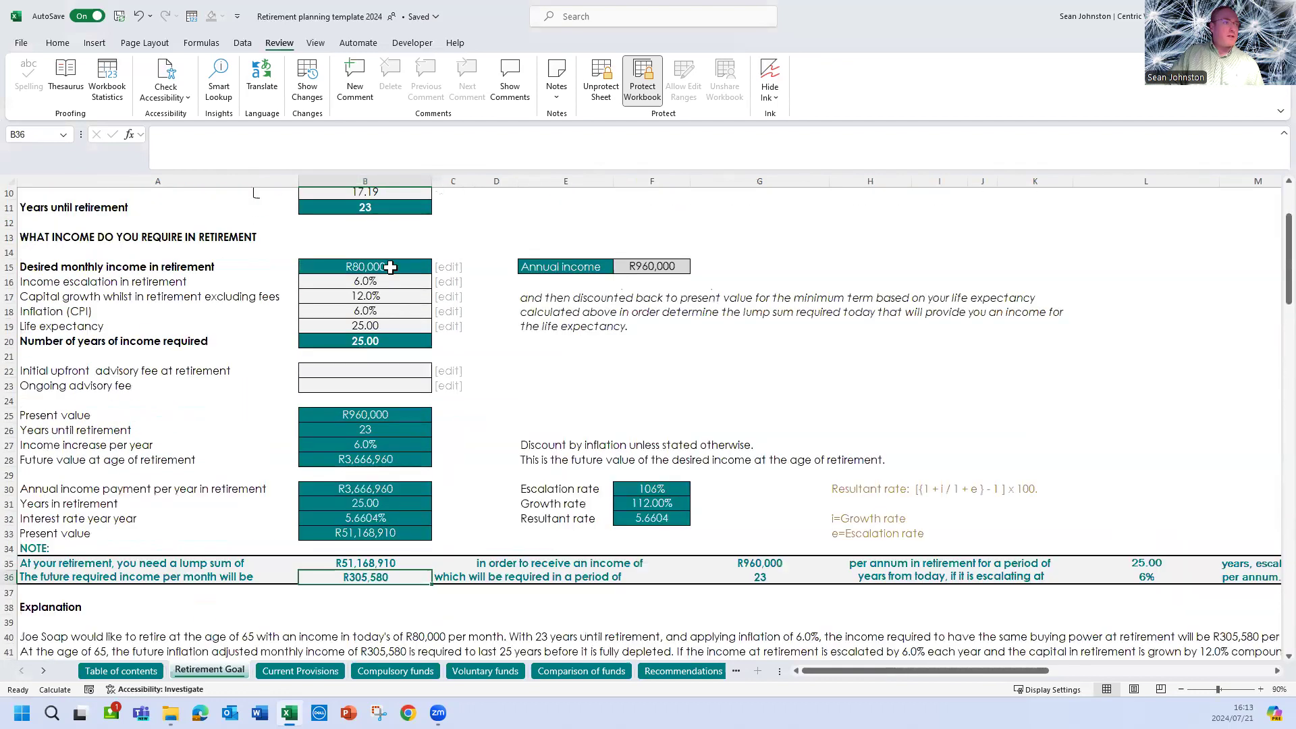
click(307, 671)
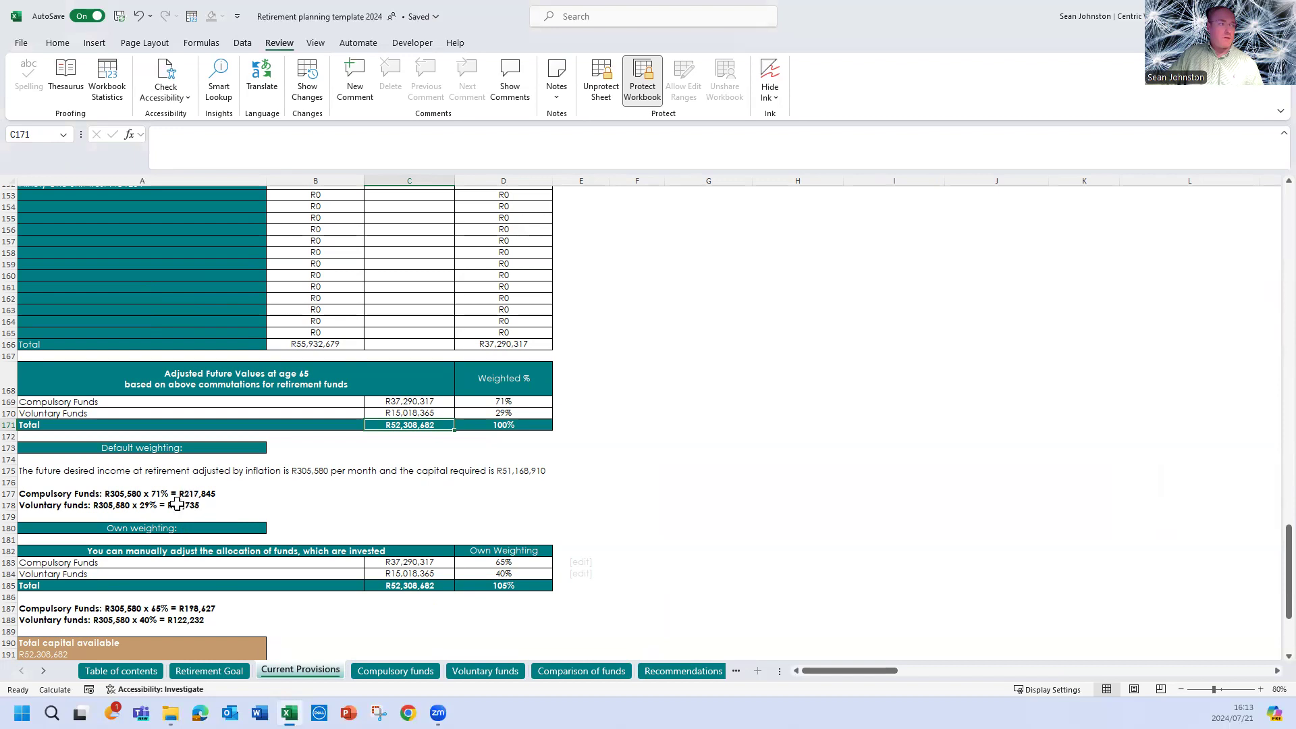
Set the fund allocation to be invested into funds in retirement to Own weighting and check the allocation total.
scroll(363, 504, down, 1)
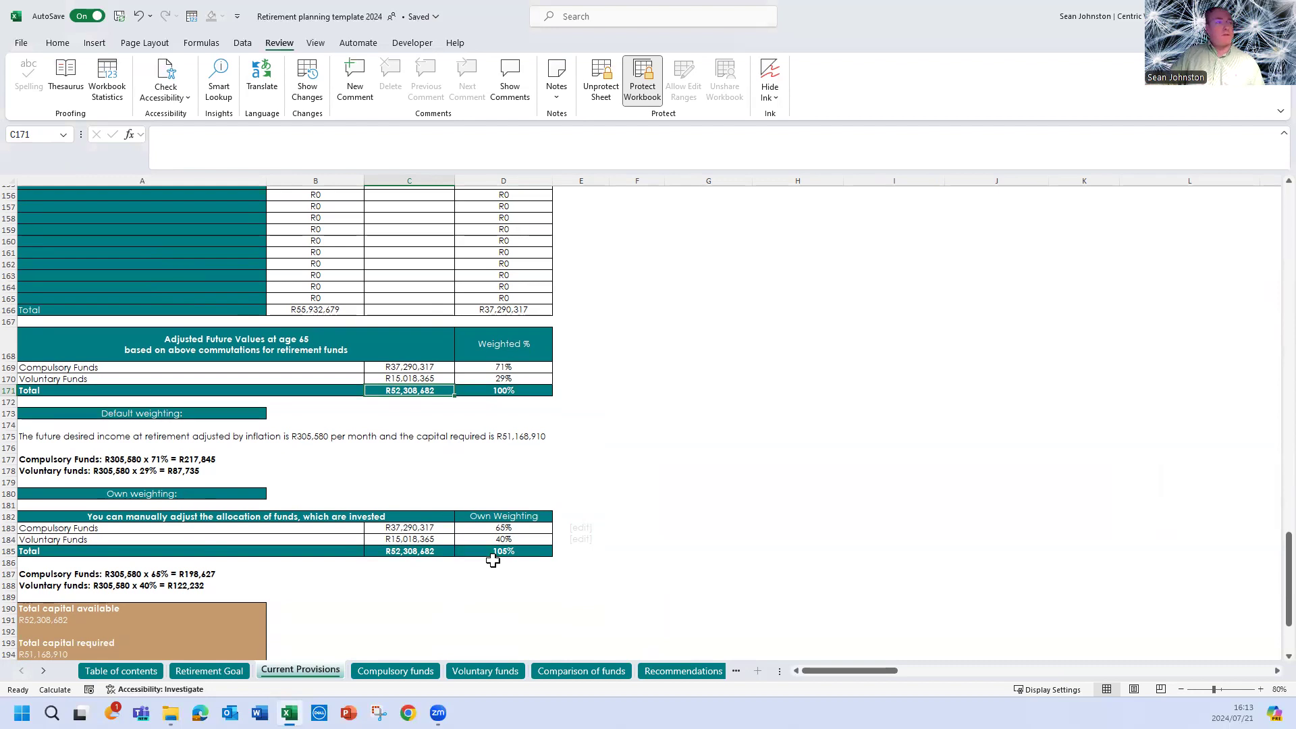
scroll(523, 544, down, 2)
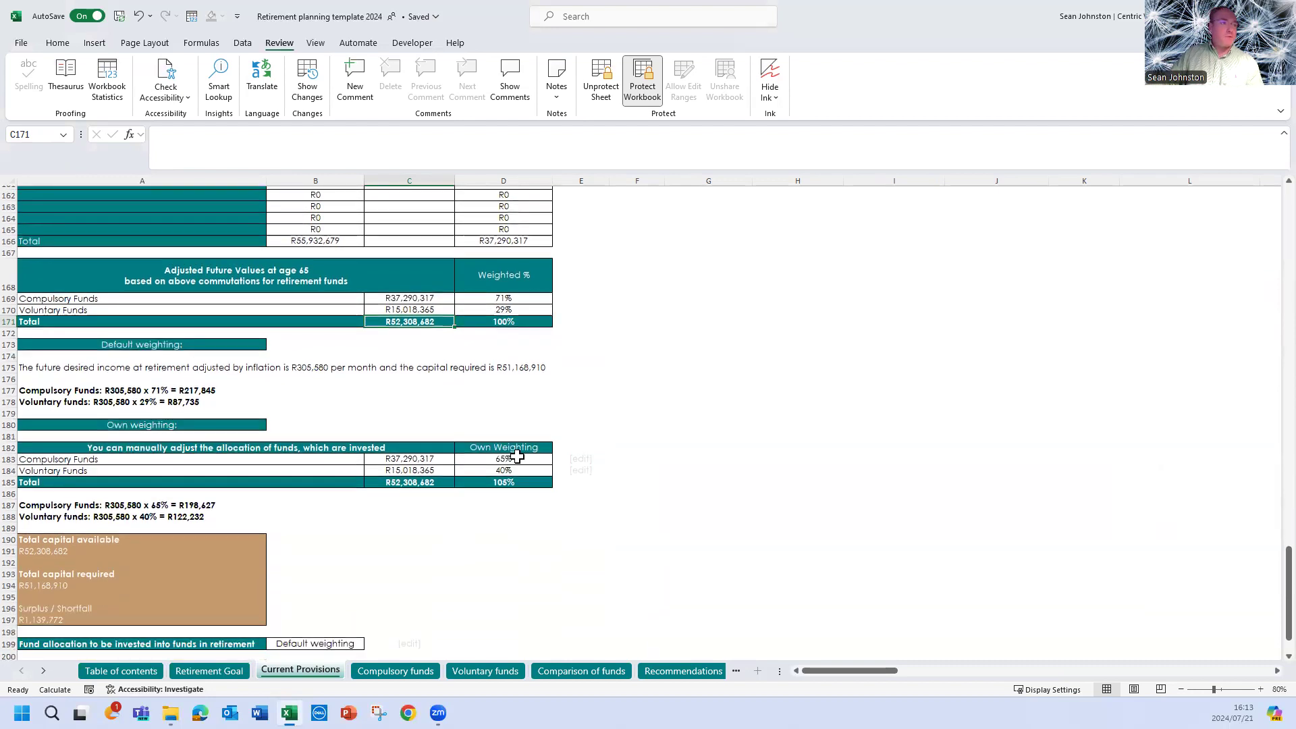
scroll(517, 535, down, 2)
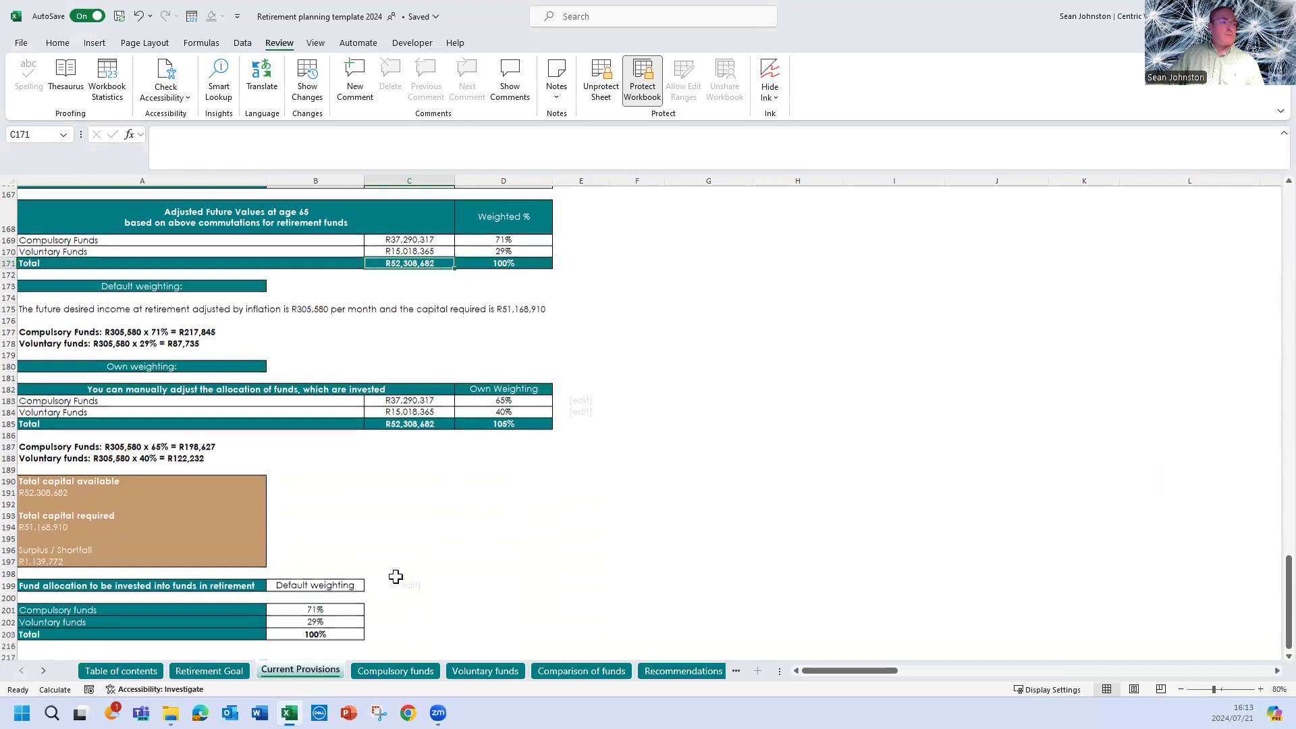
click(357, 575)
click(370, 575)
click(318, 599)
click(459, 586)
click(414, 621)
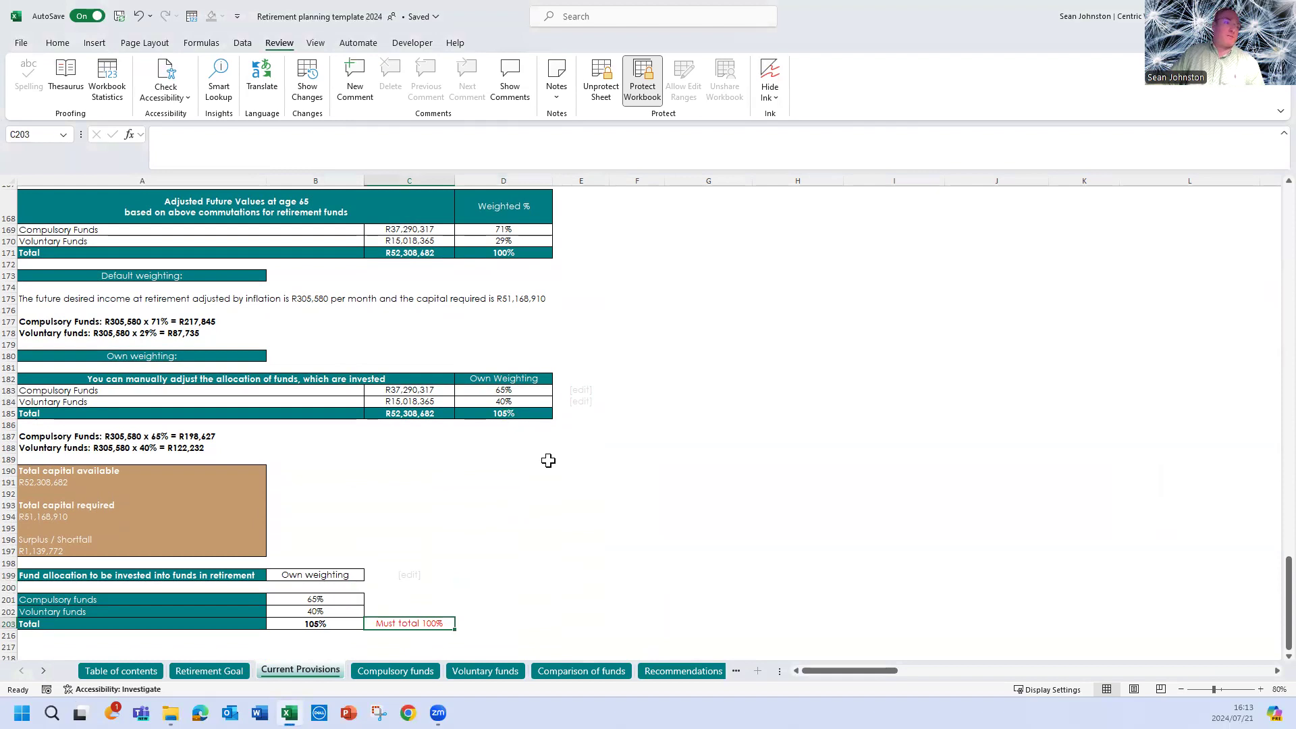
Switch the fund allocation to be invested into funds in retirement back to Default weighting.
click(353, 575)
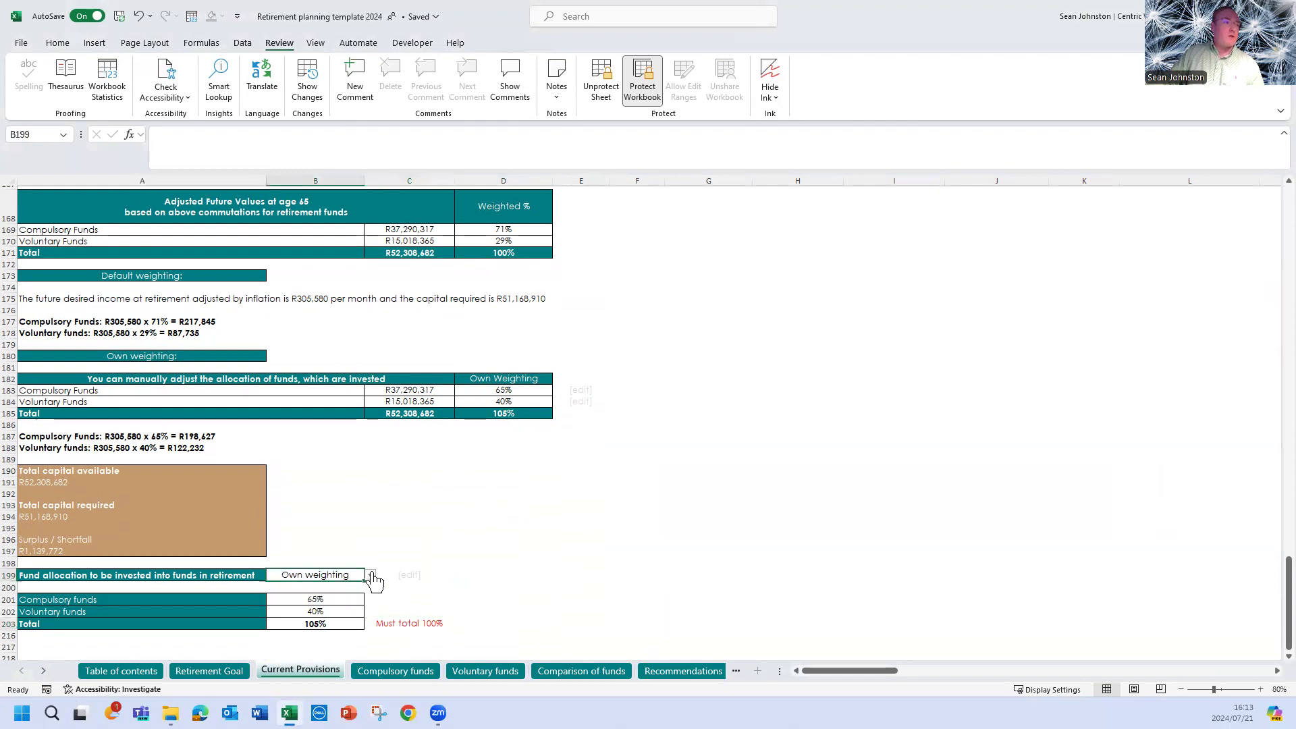
click(370, 575)
click(302, 588)
click(409, 505)
Compare the total capital available with the capital required, and review the surplus or shortfall, commutation table and default fund allocation.
scroll(348, 579, down, 1)
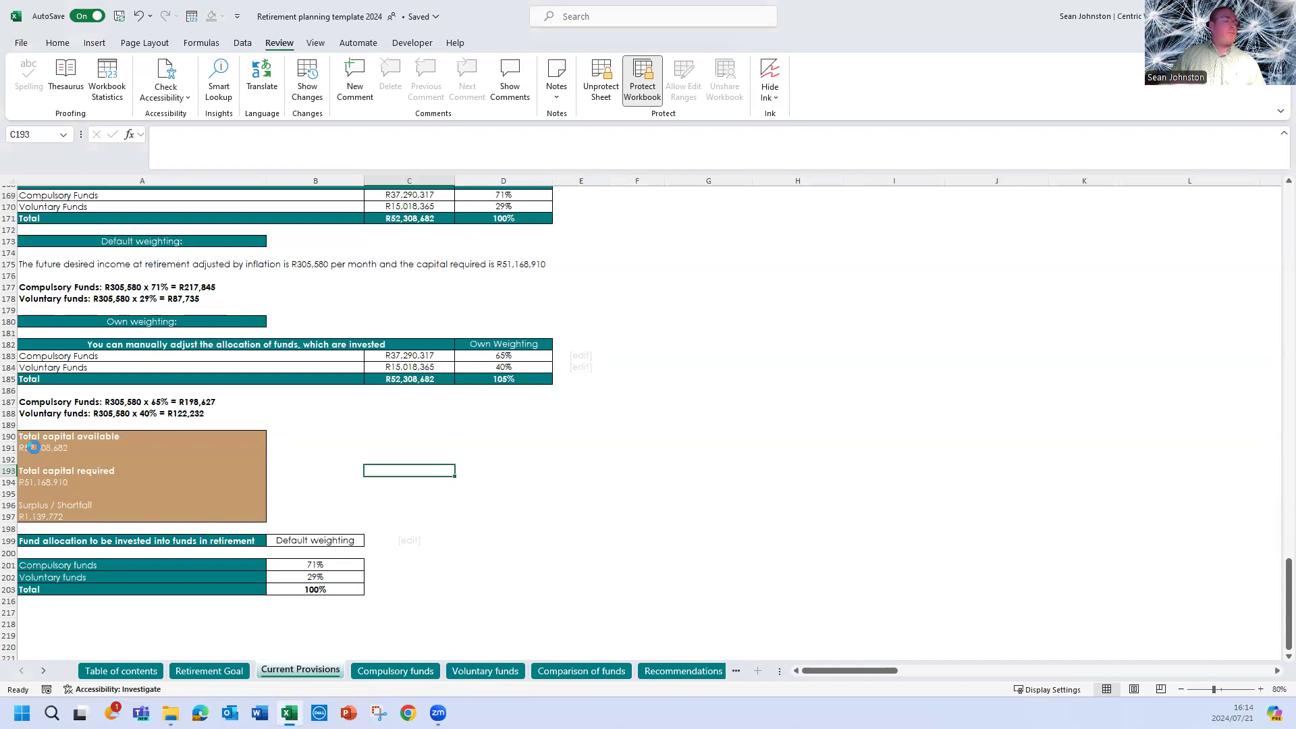
scroll(131, 487, up, 1)
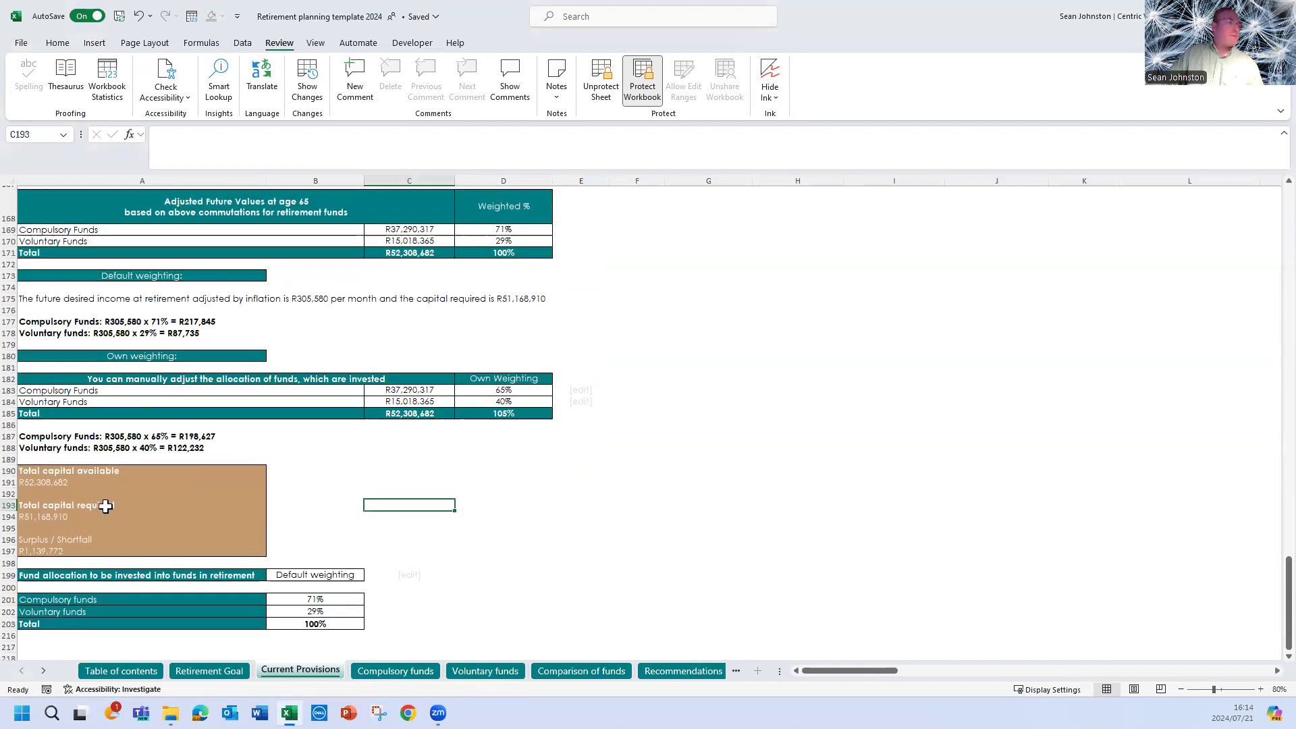
scroll(135, 496, down, 1)
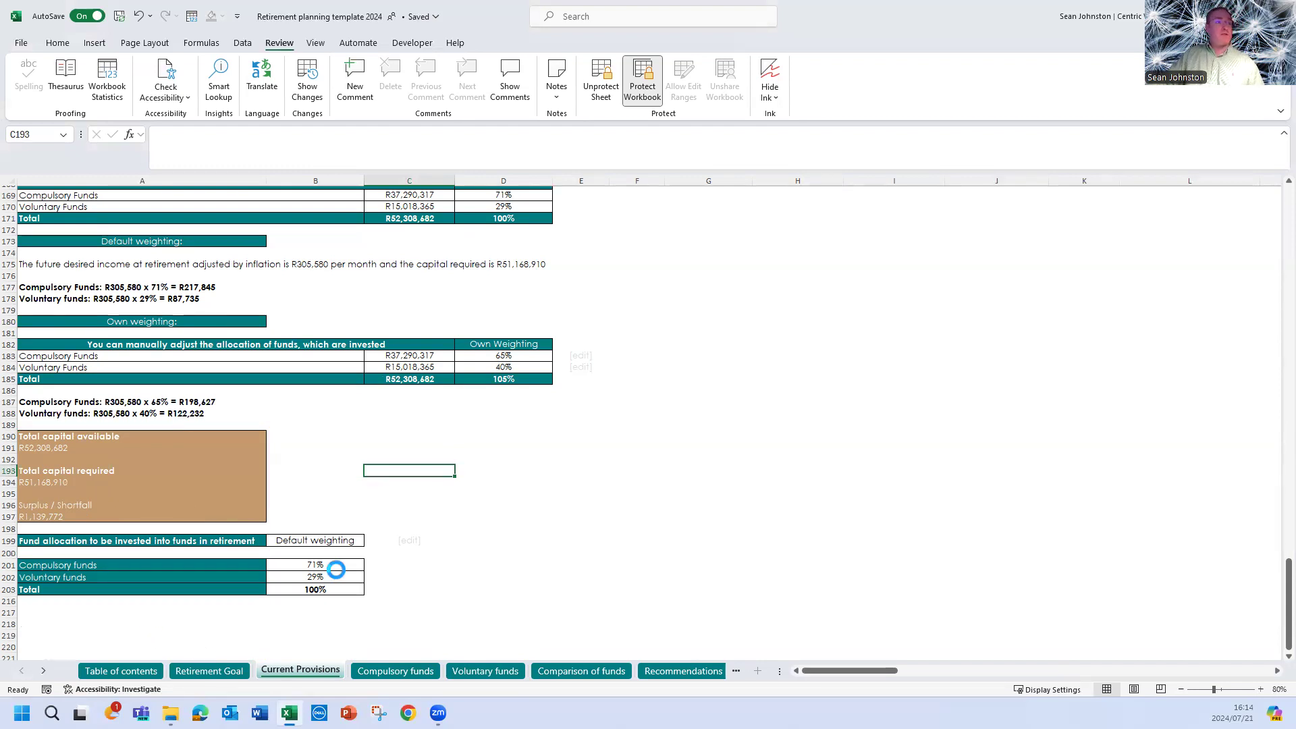
scroll(401, 489, up, 3)
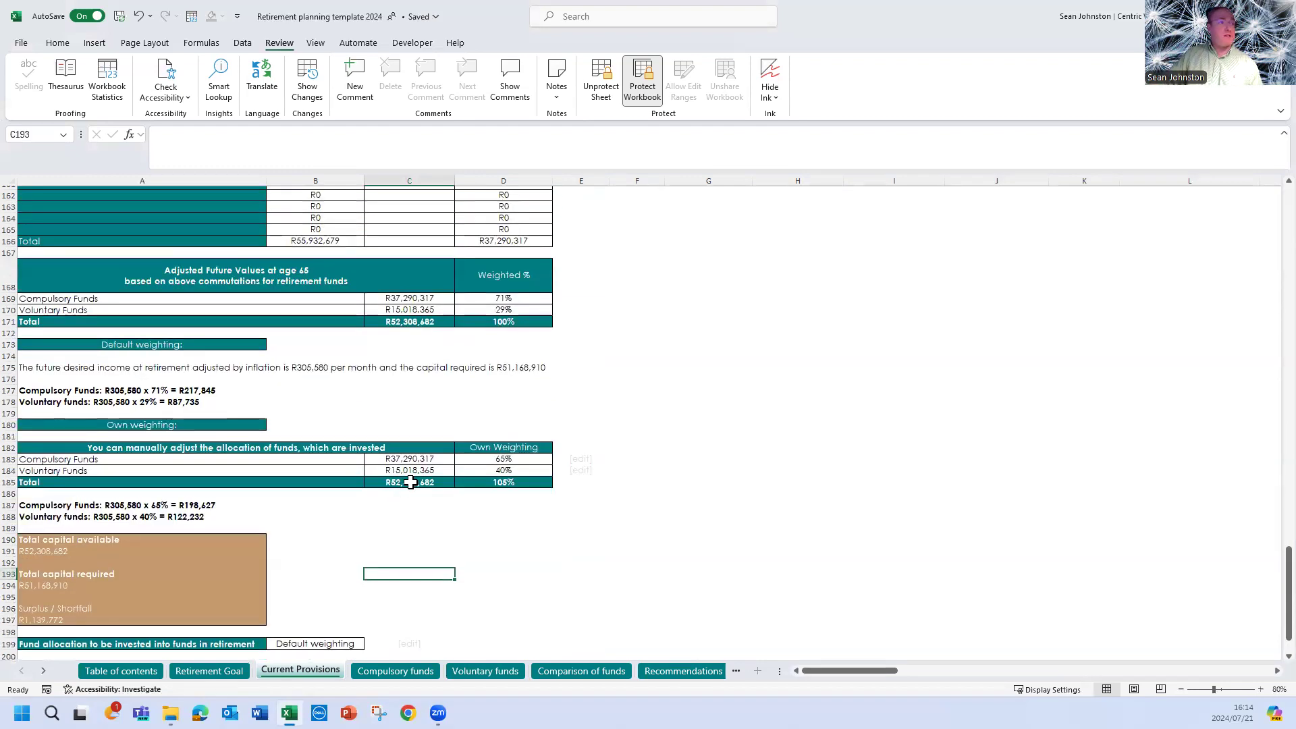
scroll(401, 481, up, 3)
scroll(411, 286, up, 3)
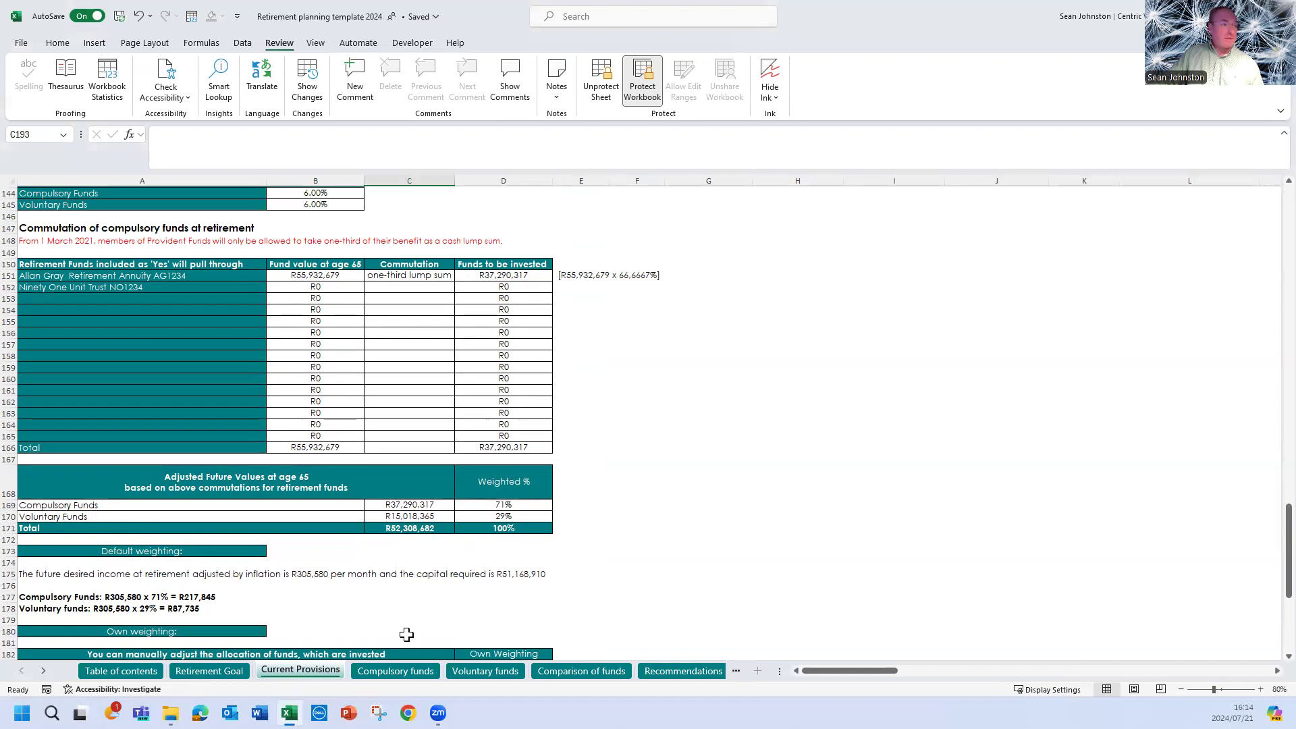
scroll(438, 581, down, 4)
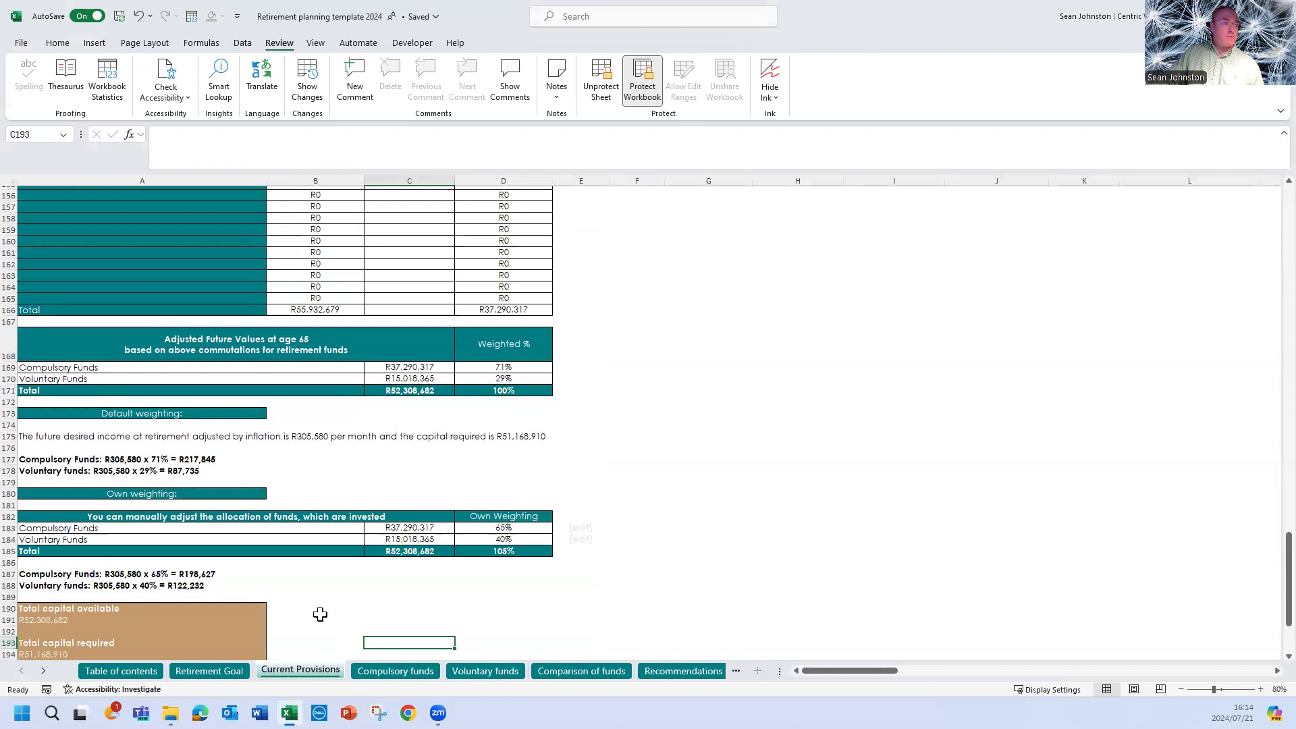
scroll(248, 586, down, 4)
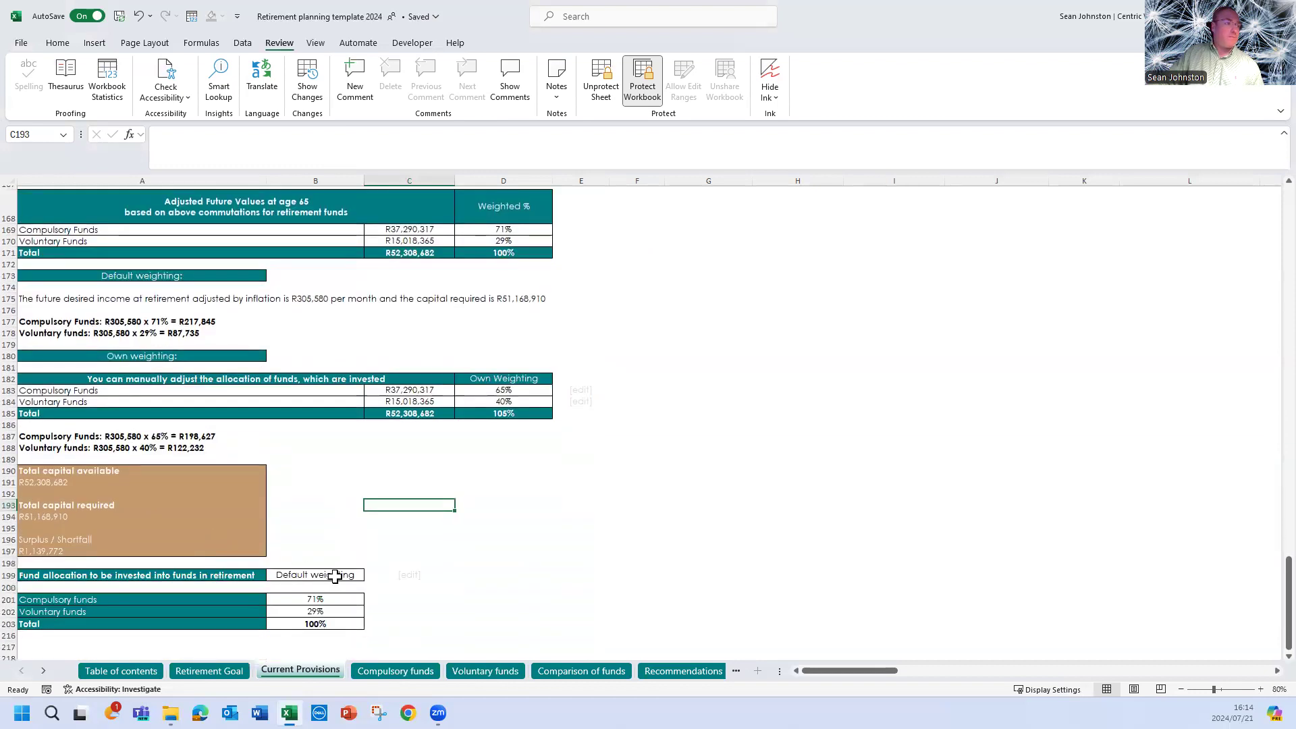